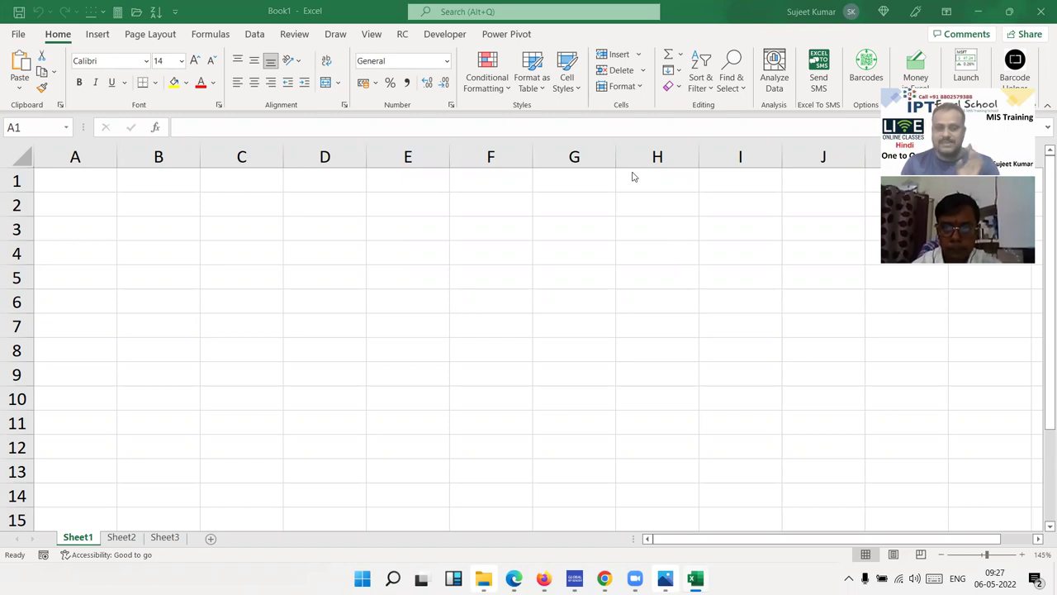
# - Enter 20 in cell B3 and 30 in cell E3
pyautogui.keyDown('ctrl'); pyautogui.scroll(3, 99, 287); pyautogui.keyUp('ctrl')
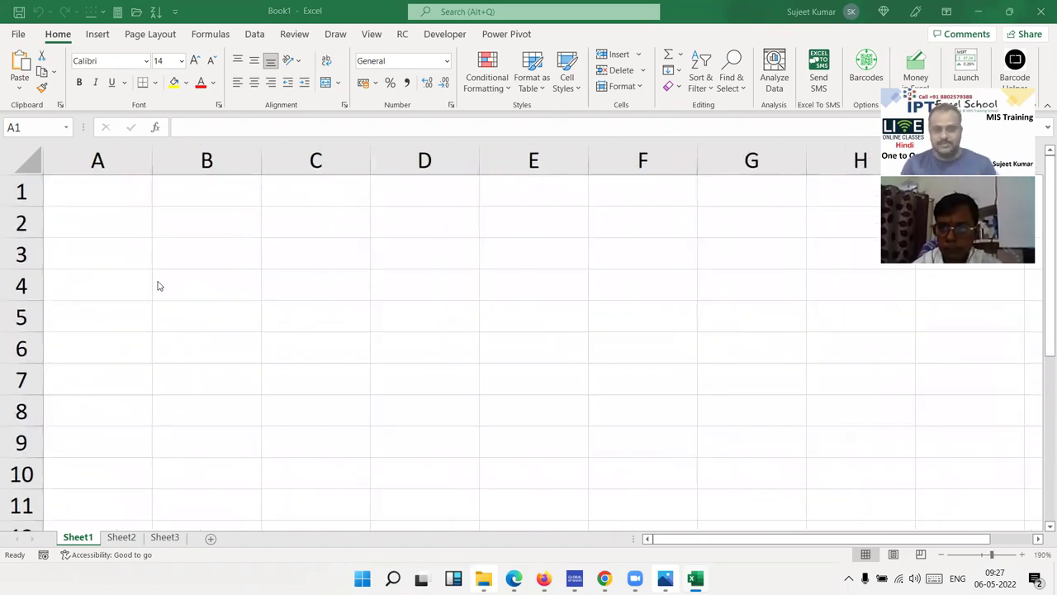
pyautogui.click(187, 253)
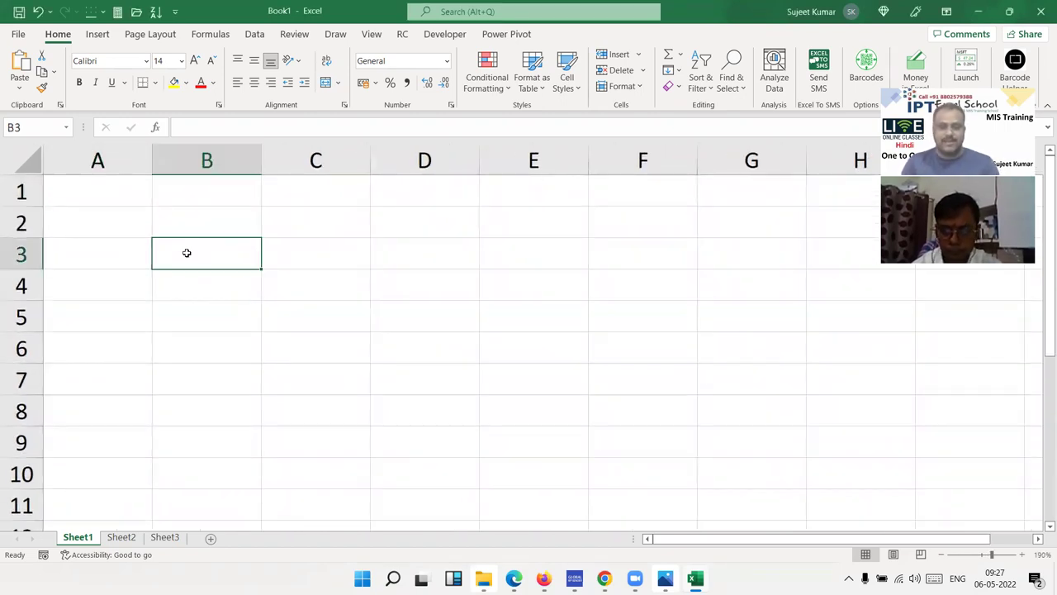
pyautogui.write('20')
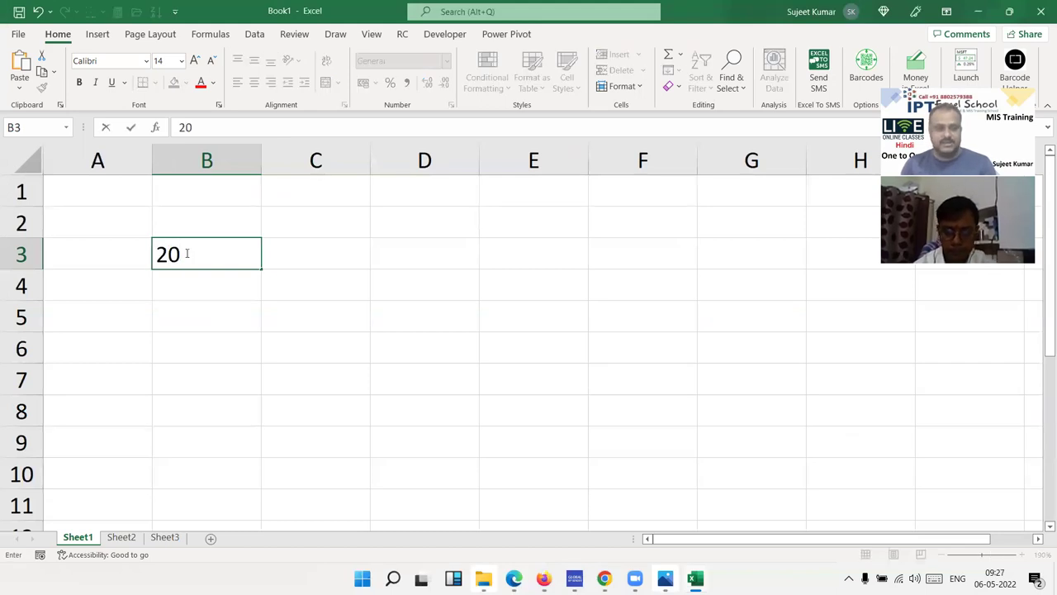
pyautogui.press('Right')
pyautogui.press('Right')
pyautogui.press('Right')
pyautogui.write('3')
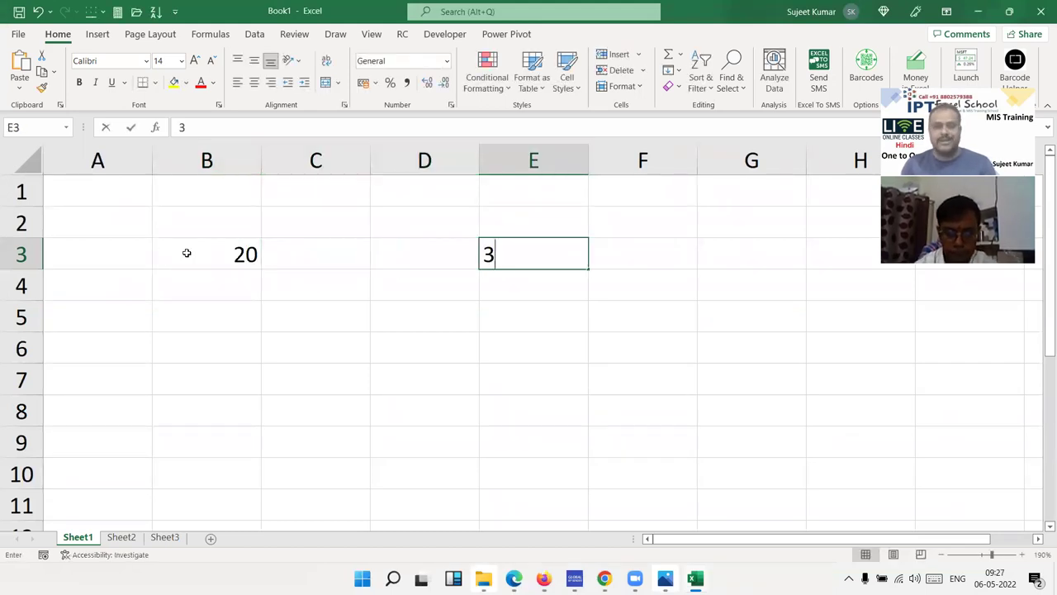
pyautogui.write('0')
pyautogui.press('Return')
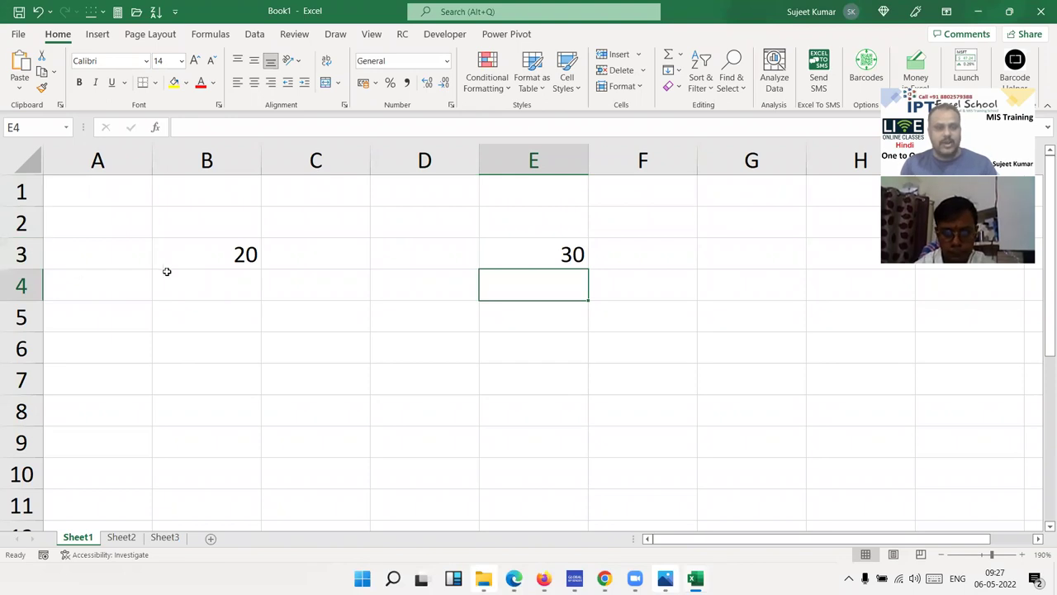
# - Copy B3's 20 and paste it over E3, replacing the 30
pyautogui.click(181, 263)
pyautogui.hotkey('ctrl', 'c')
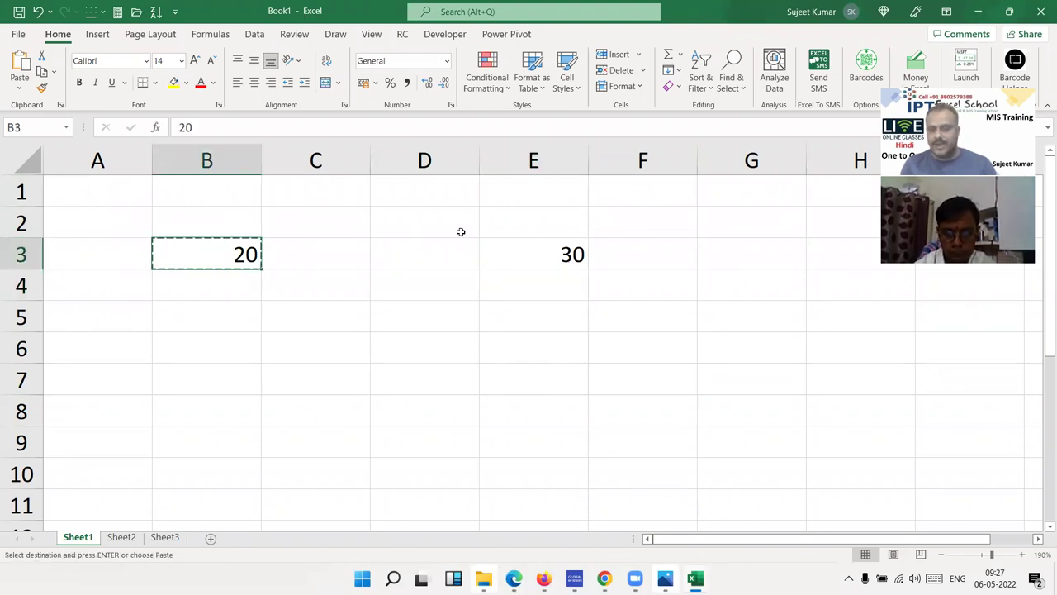
pyautogui.click(505, 245)
pyautogui.hotkey('ctrl', 'v')
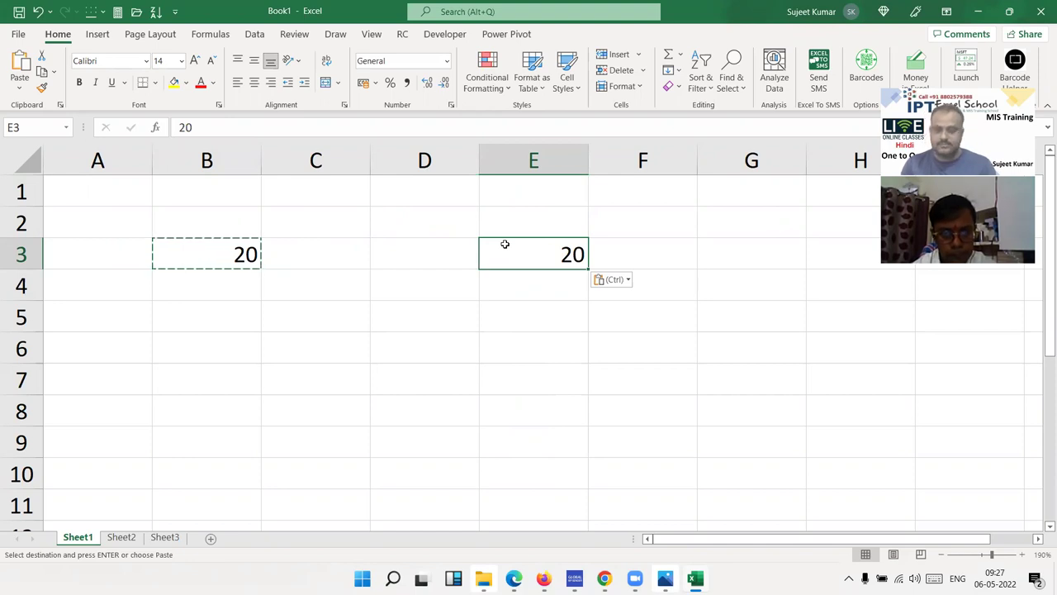
# - Undo the paste so E3 is 30 again, then Paste Special with Add so E3 shows 50
pyautogui.hotkey('ctrl', 'z')
pyautogui.rightClick(519, 250)
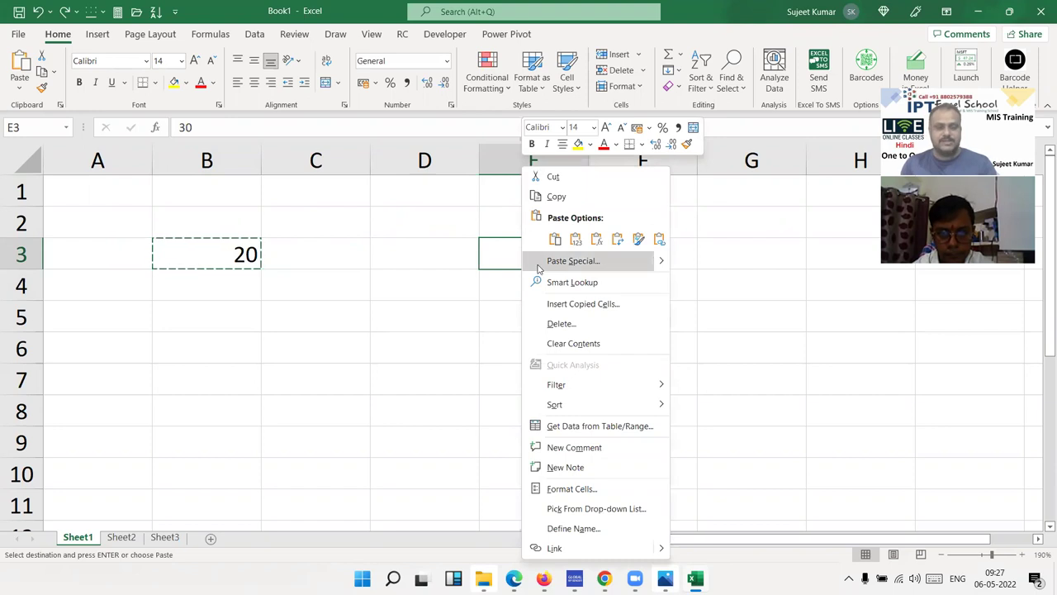
pyautogui.click(537, 261)
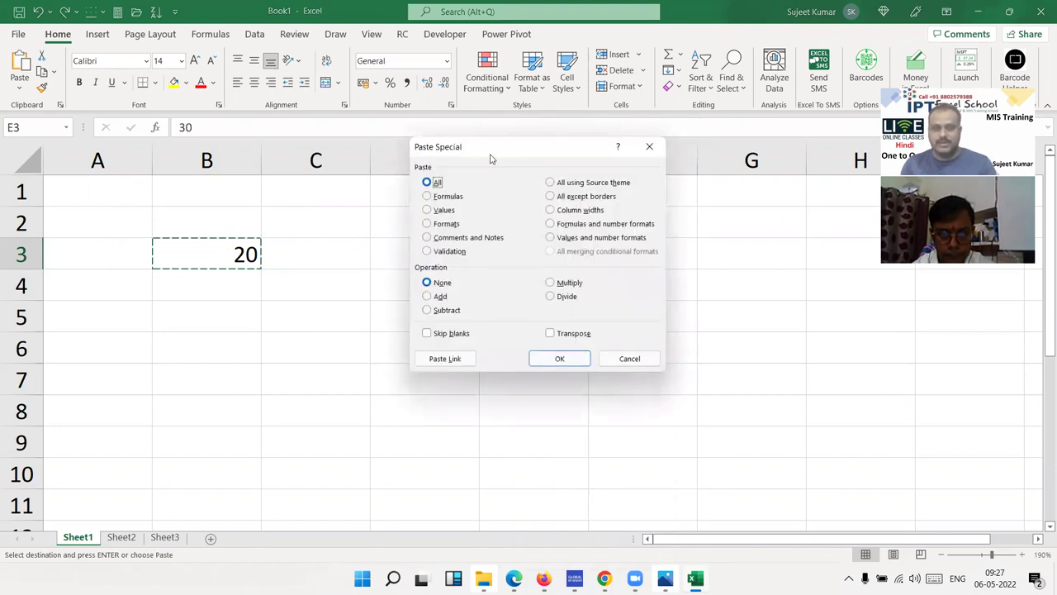
pyautogui.moveTo(490, 159); pyautogui.dragTo(307, 287)
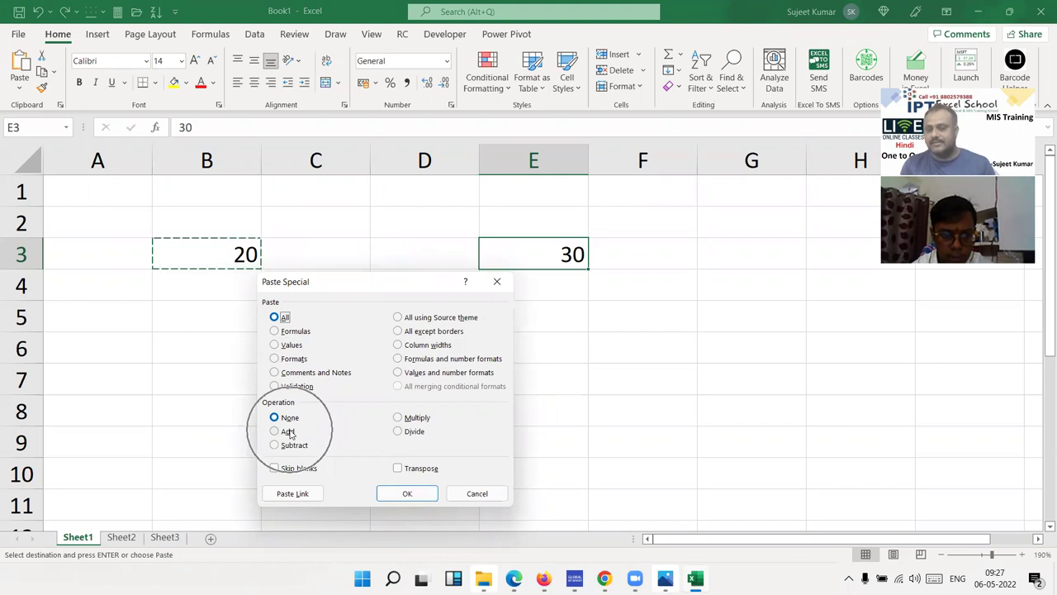
pyautogui.click(287, 431)
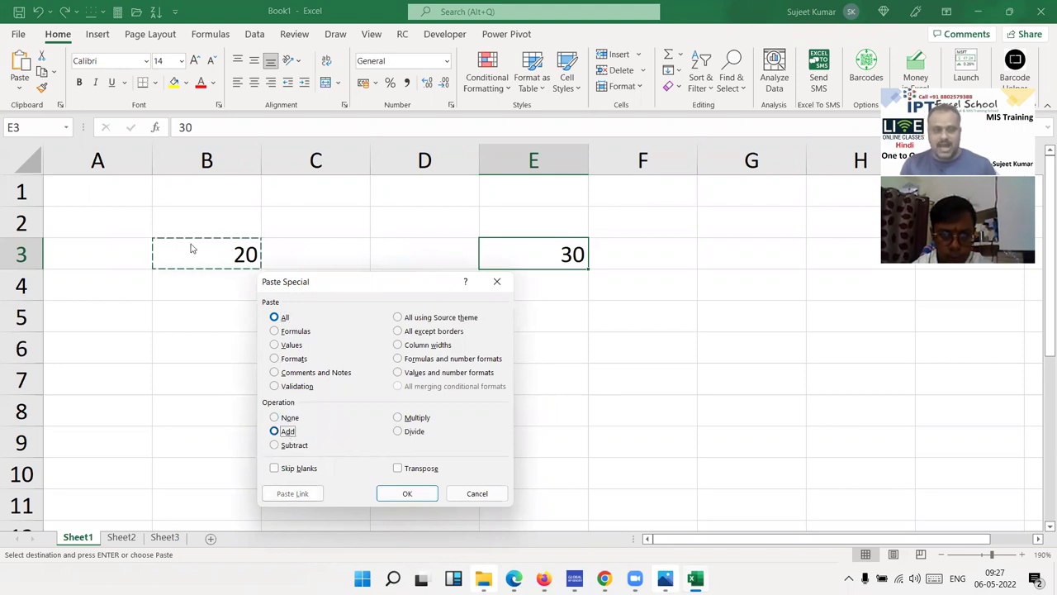
pyautogui.click(515, 252)
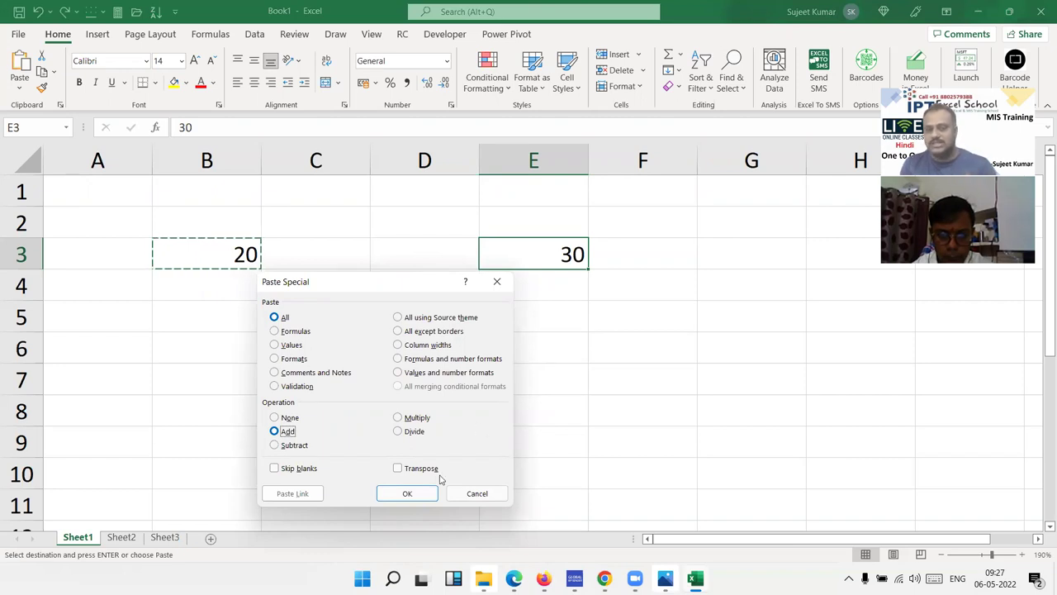
pyautogui.click(408, 496)
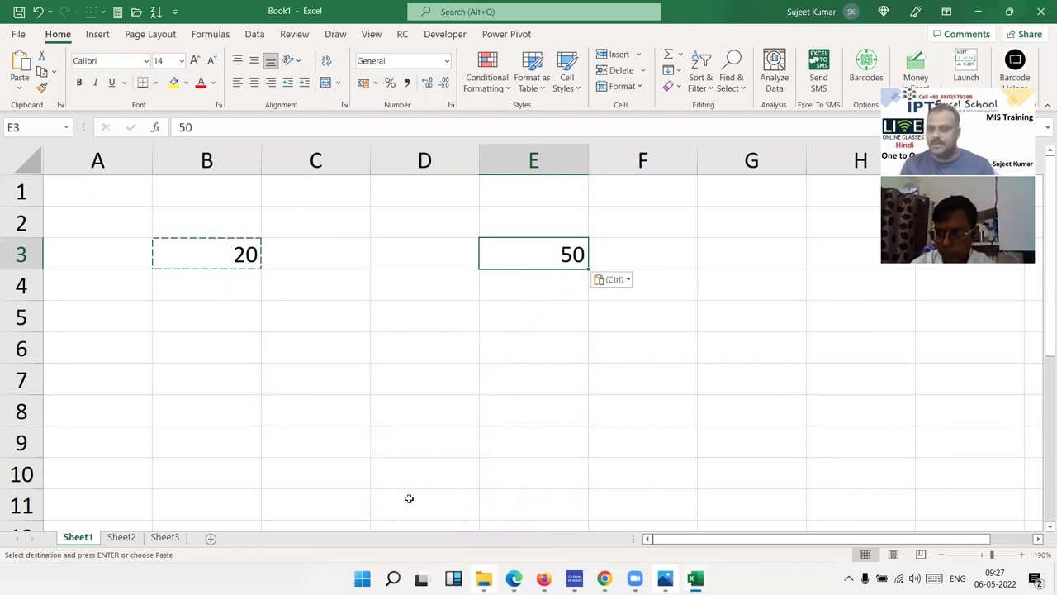
# - Paste Special the copied 20 onto E3 with Multiply to get 1000, then go to Sheet2
pyautogui.rightClick(496, 260)
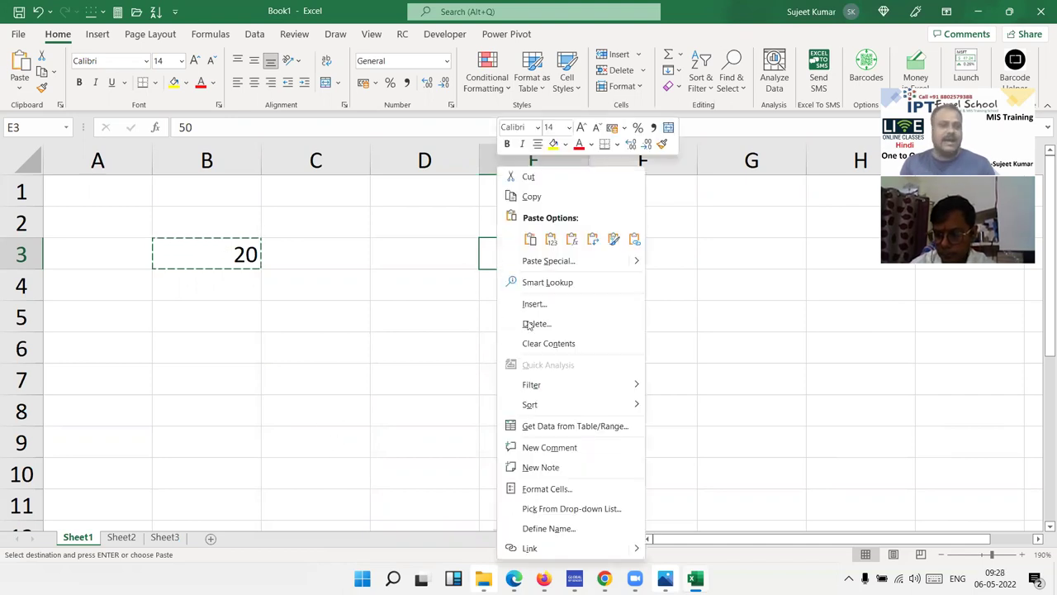
pyautogui.click(545, 261)
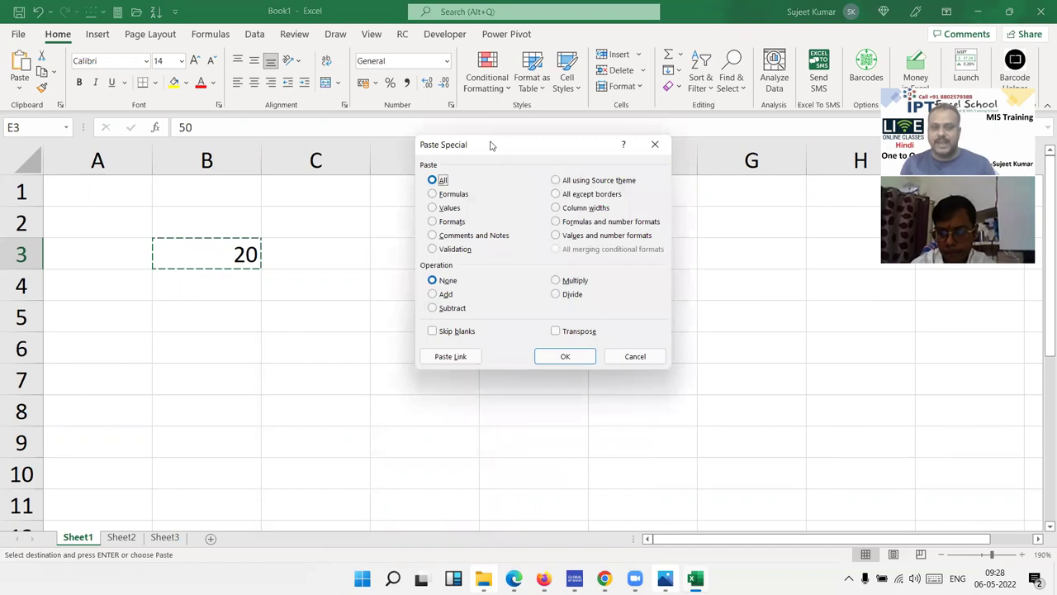
pyautogui.moveTo(489, 146); pyautogui.dragTo(322, 282)
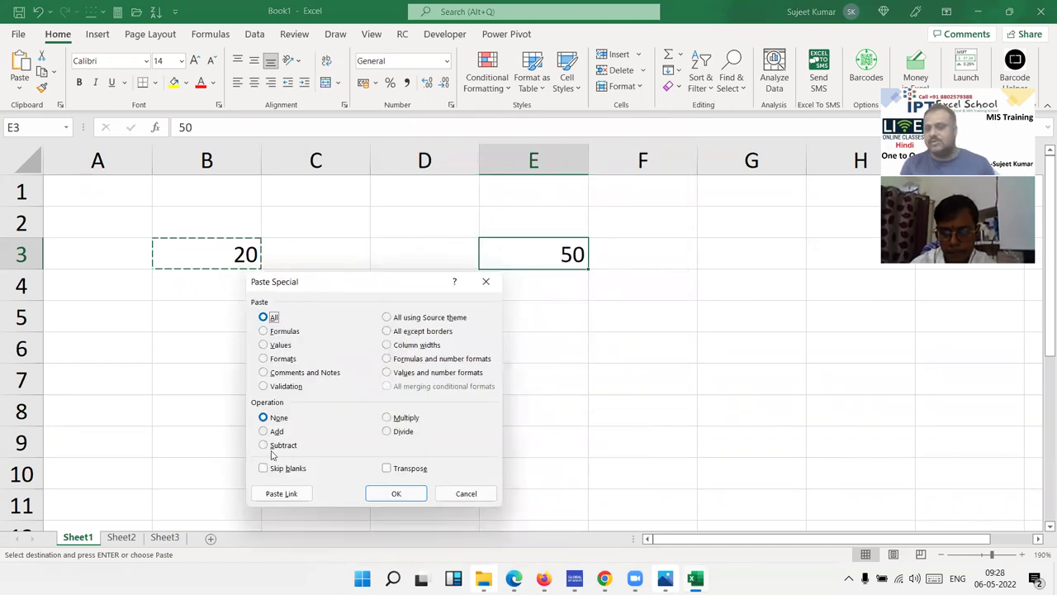
pyautogui.click(399, 421)
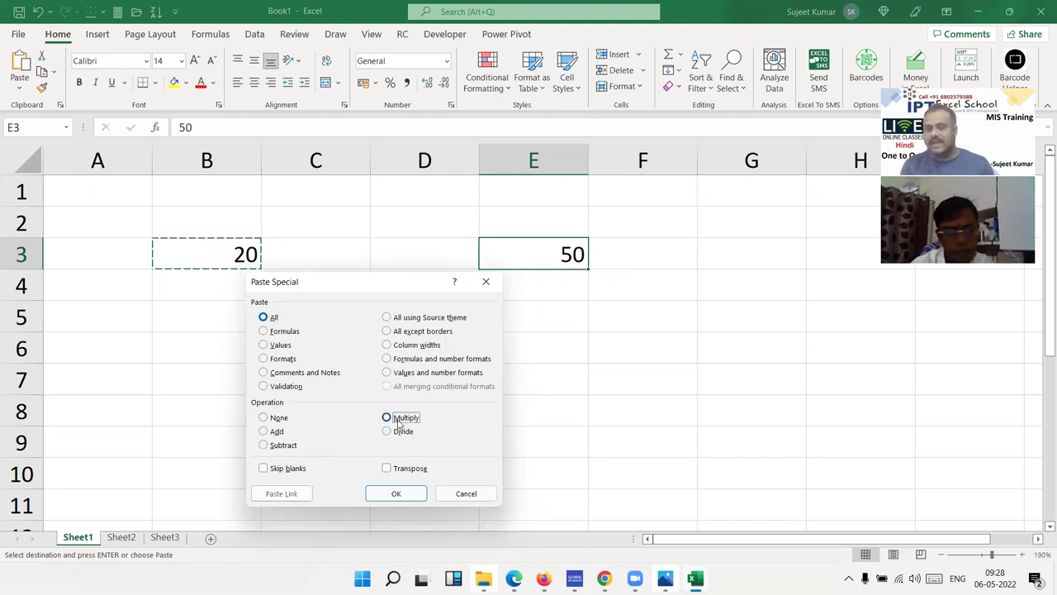
pyautogui.click(404, 492)
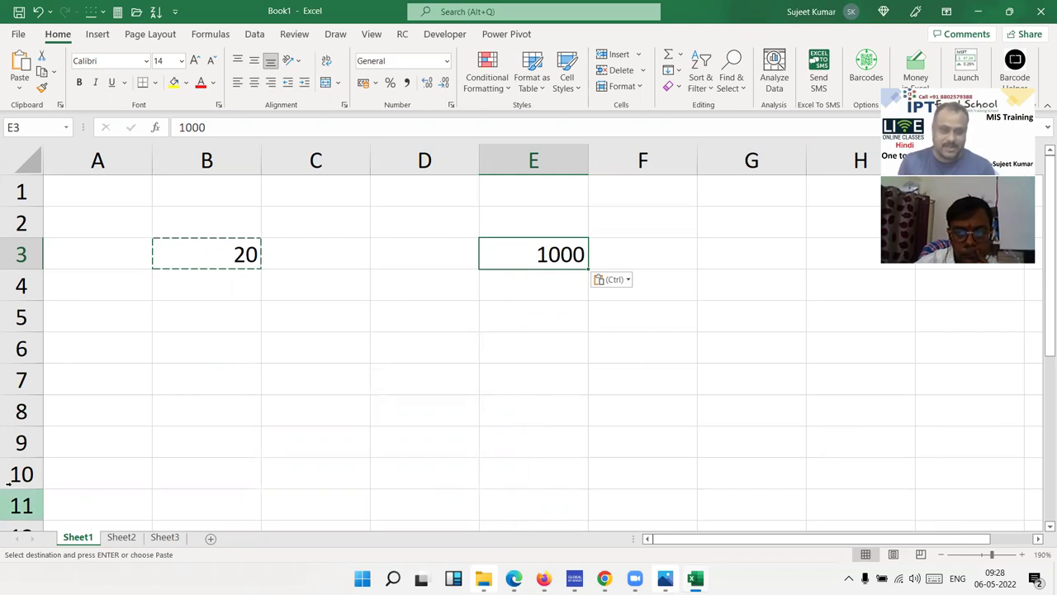
pyautogui.click(139, 537)
# - Enter 20% in A1 and 20 in B1, formatting B1 as a percentage (2000%)
pyautogui.keyDown('ctrl'); pyautogui.scroll(3, 190, 451); pyautogui.keyUp('ctrl')
pyautogui.keyDown('ctrl'); pyautogui.scroll(3, 190, 451); pyautogui.keyUp('ctrl')
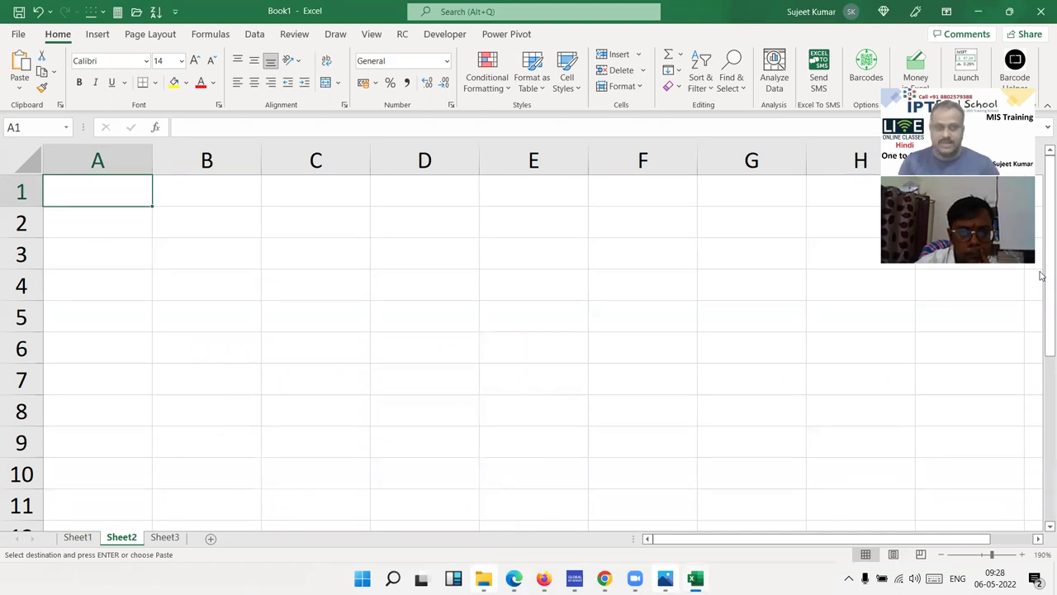
pyautogui.write('20%')
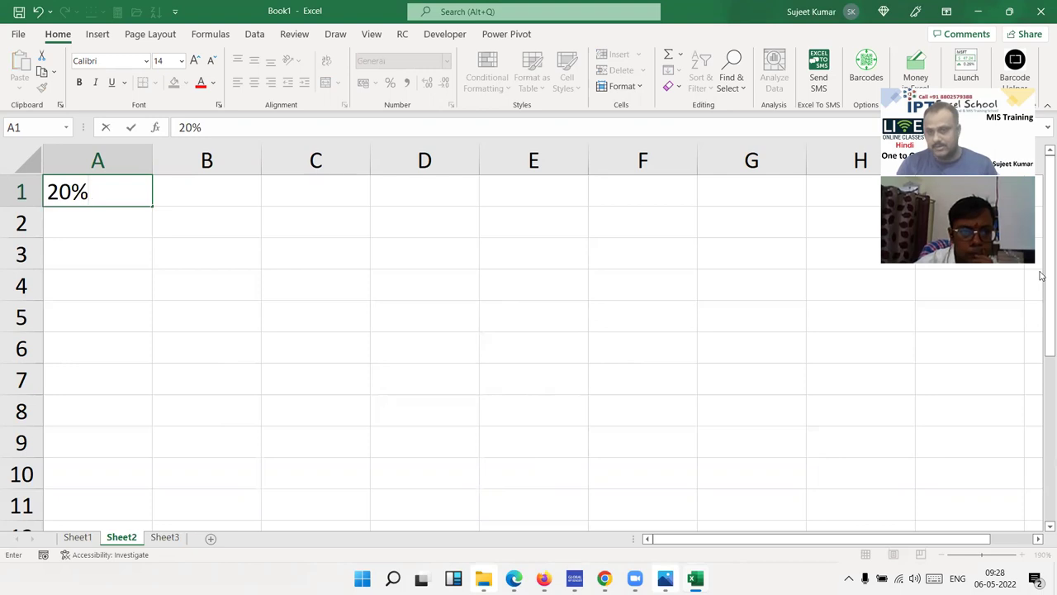
pyautogui.press('Return')
pyautogui.press('Up')
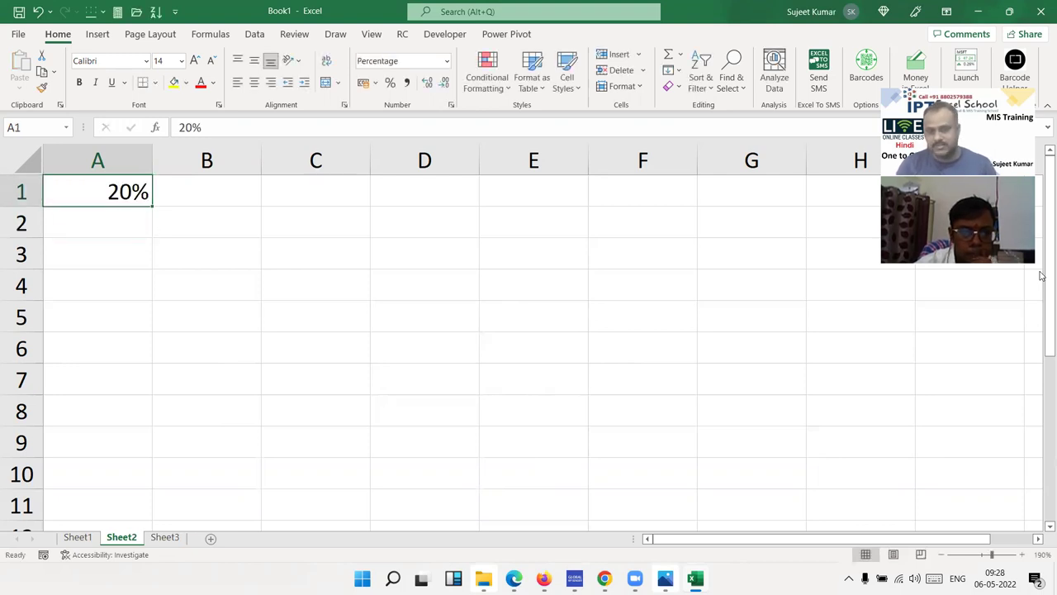
pyautogui.press('Right')
pyautogui.write('20')
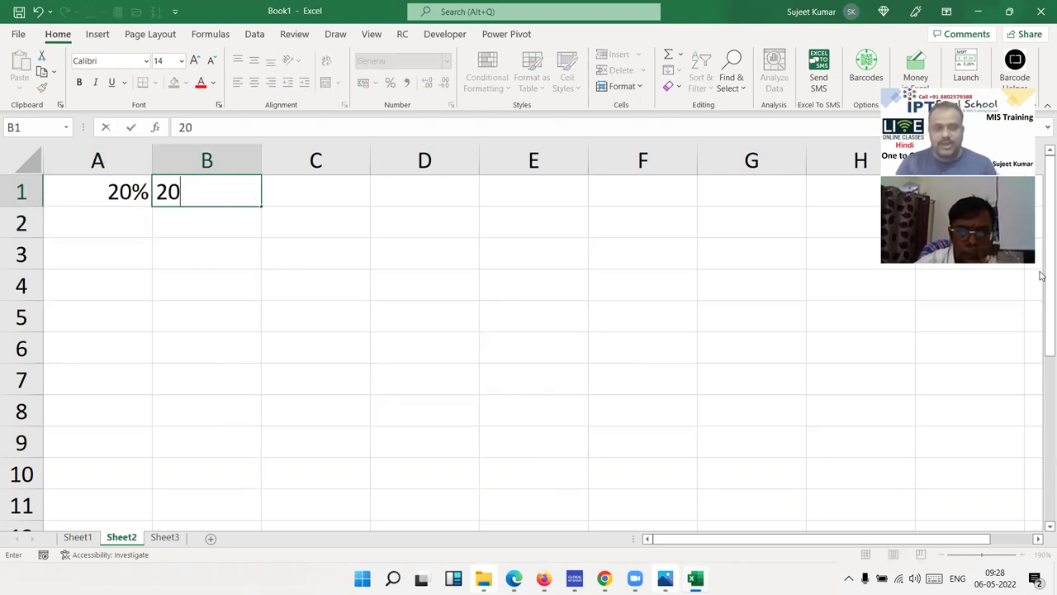
pyautogui.press('Return')
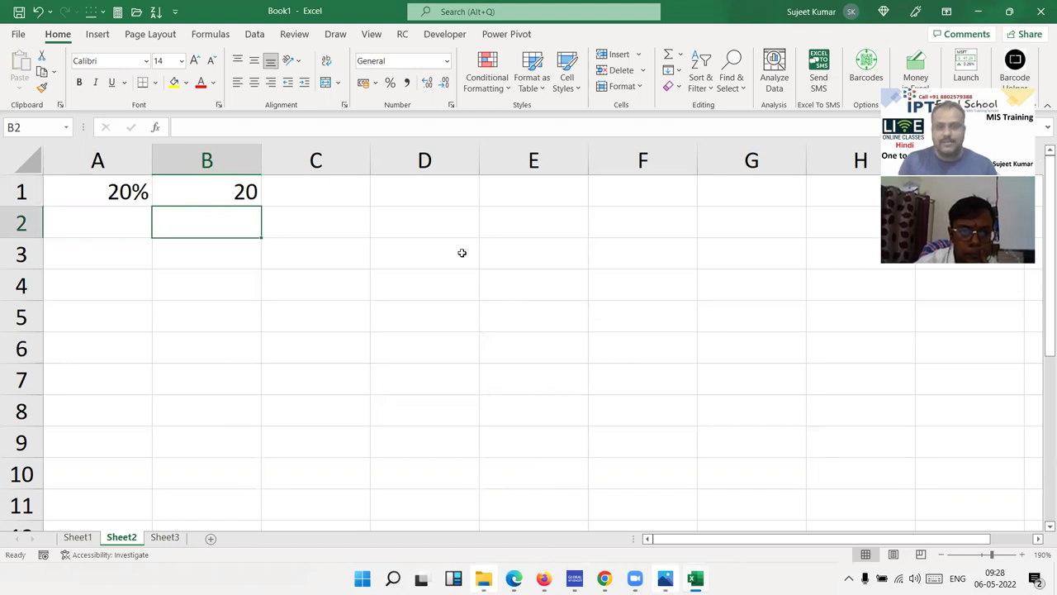
pyautogui.click(461, 252)
pyautogui.click(238, 183)
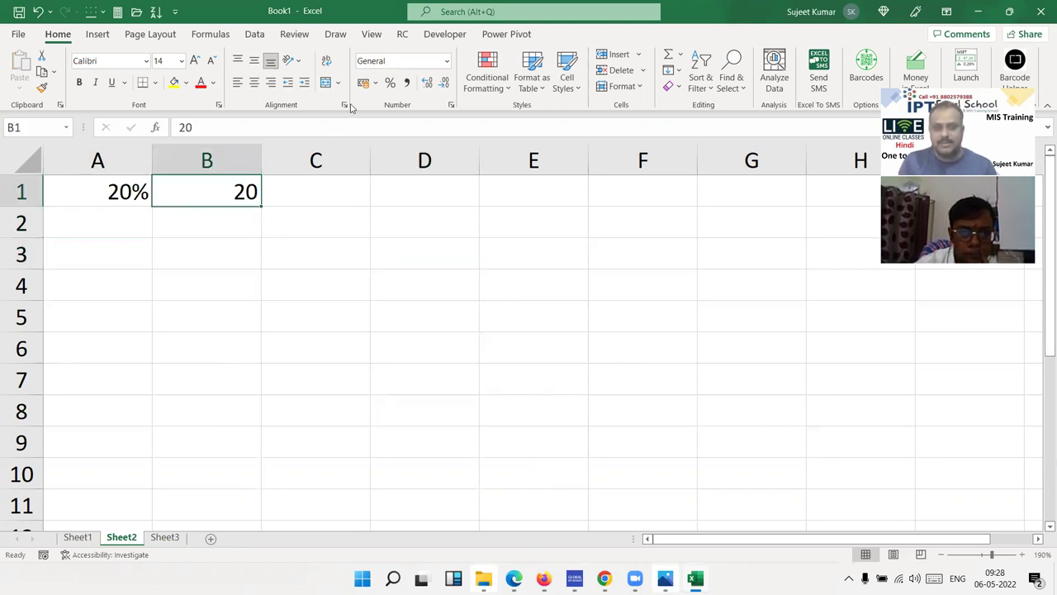
pyautogui.click(388, 84)
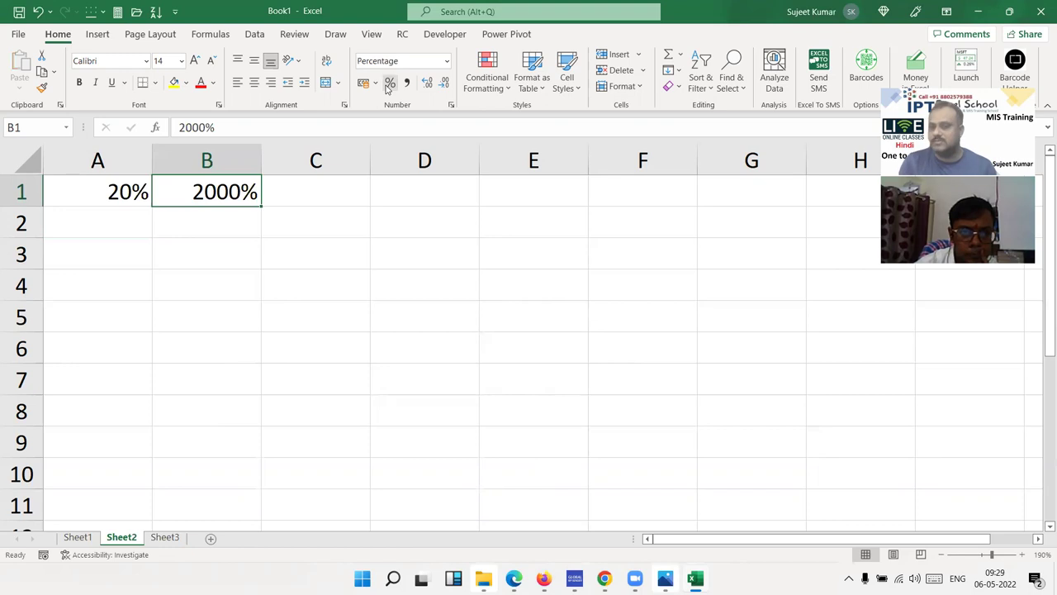
# - Add the note 1=100% in B2, then enter 0.2 in C1 formatted as 20%
pyautogui.press('Return')
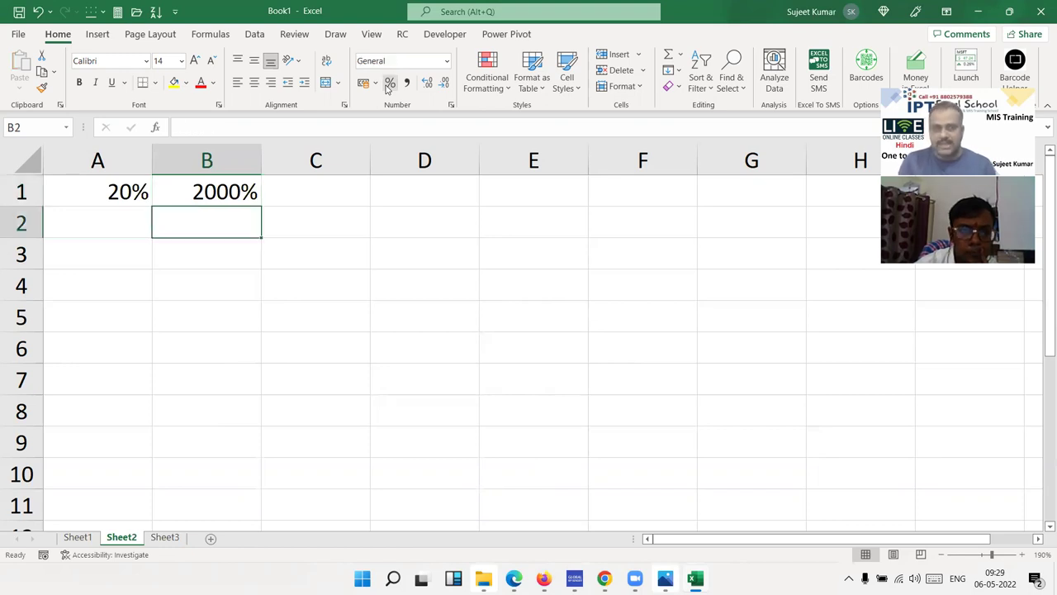
pyautogui.write('1=100')
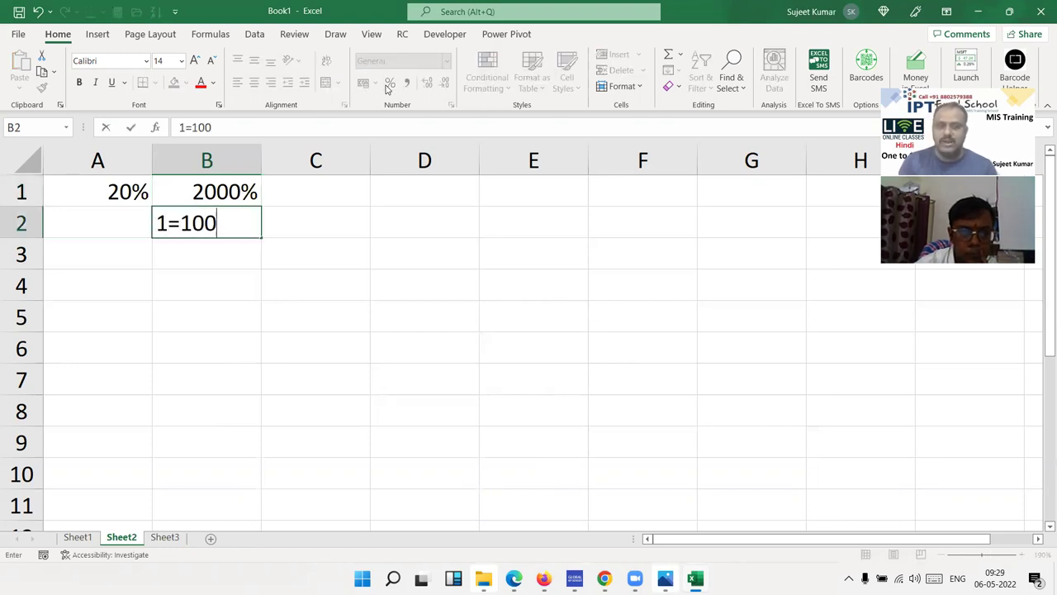
pyautogui.write('%')
pyautogui.press('Return')
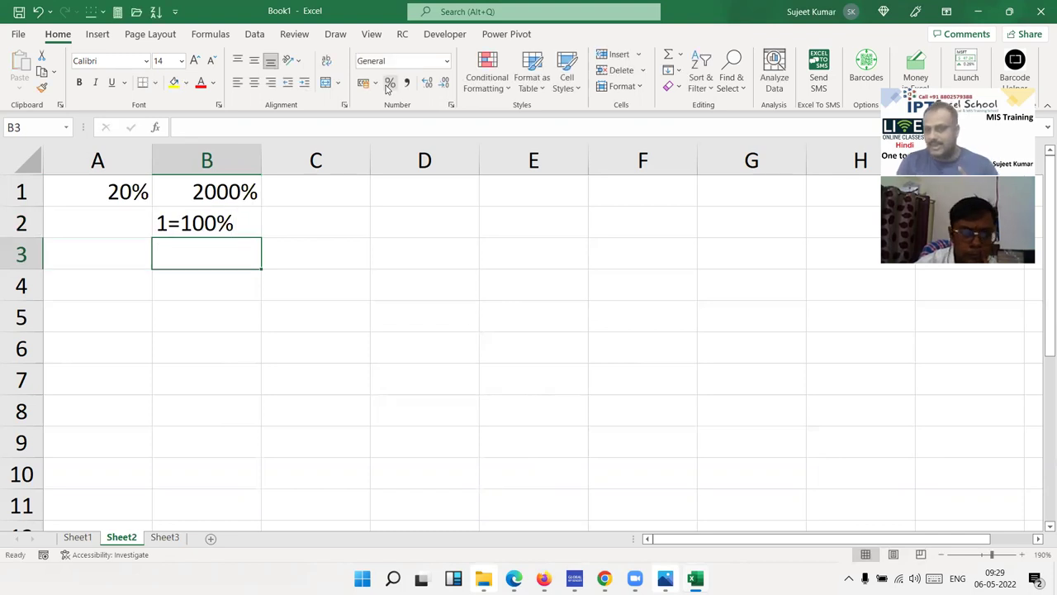
pyautogui.press('Up')
pyautogui.press('Up')
pyautogui.press('Right')
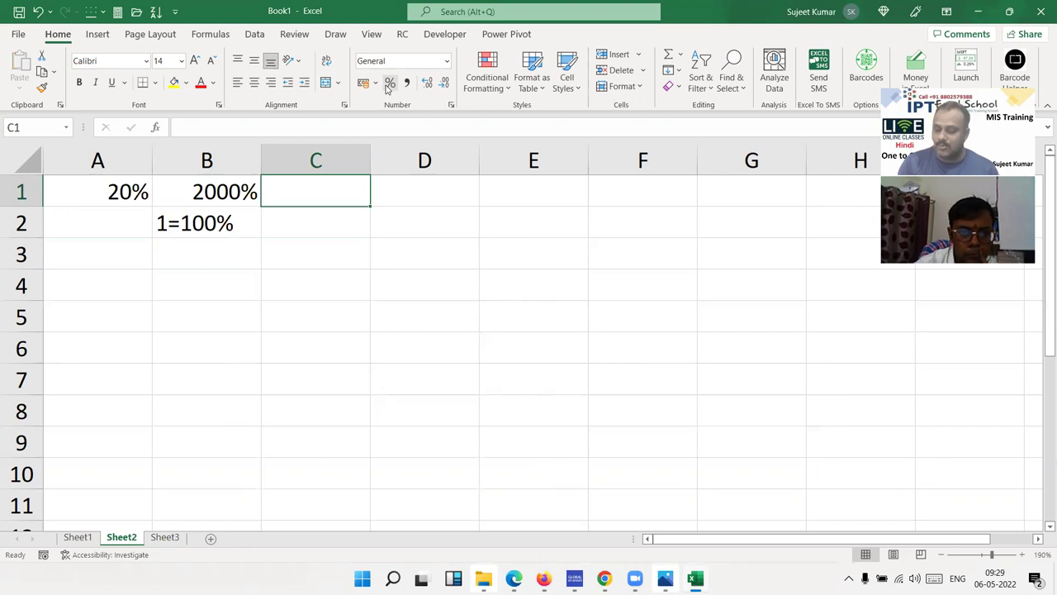
pyautogui.write('0.20')
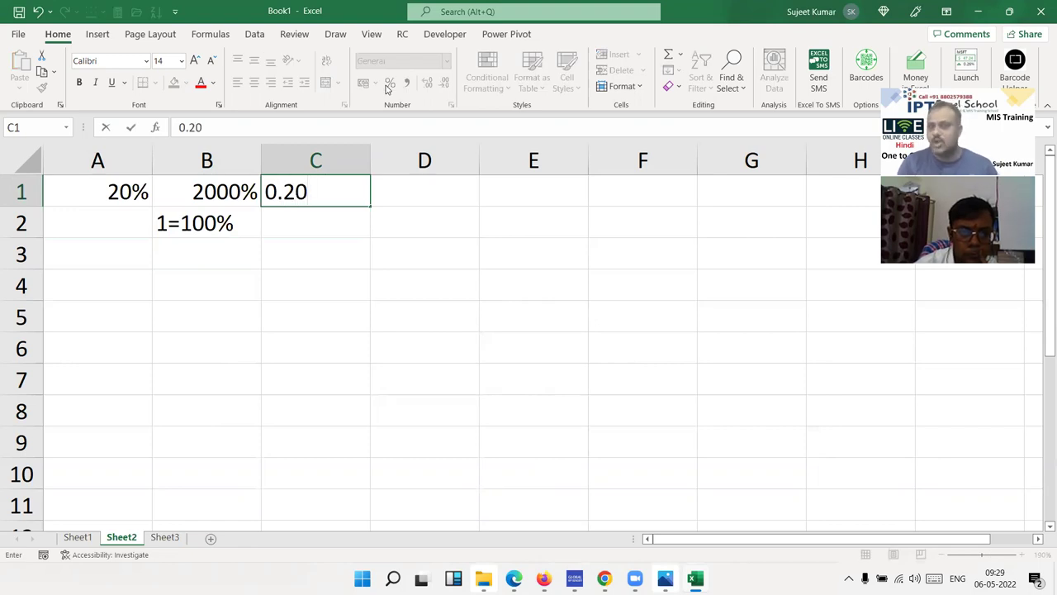
pyautogui.write('.')
pyautogui.press('BackSpace')
pyautogui.hotkey('ctrl', 'Return')
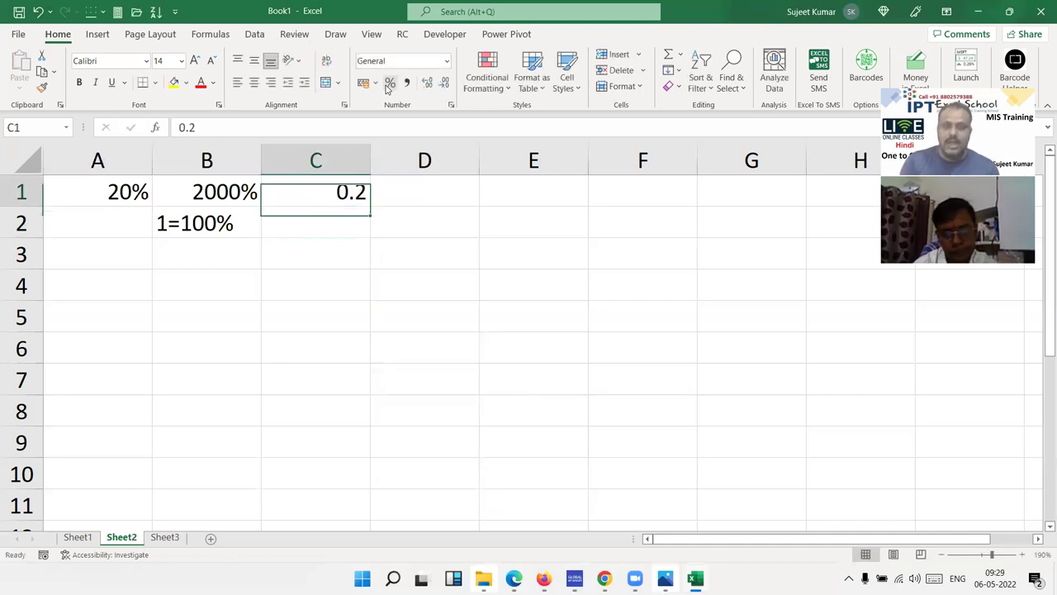
pyautogui.click(389, 84)
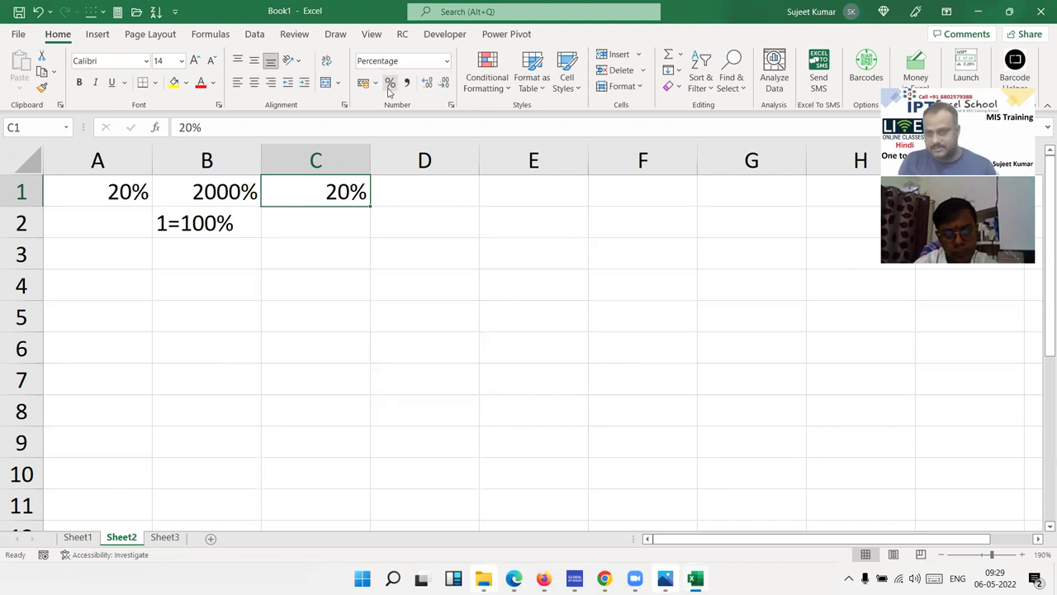
# - Enter 500 in E2, 20% in F2, and =E2*F2 in G2 returning 100
pyautogui.click(516, 225)
pyautogui.write('500')
pyautogui.press('Tab')
pyautogui.write('20%')
pyautogui.press('Tab')
pyautogui.write('=')
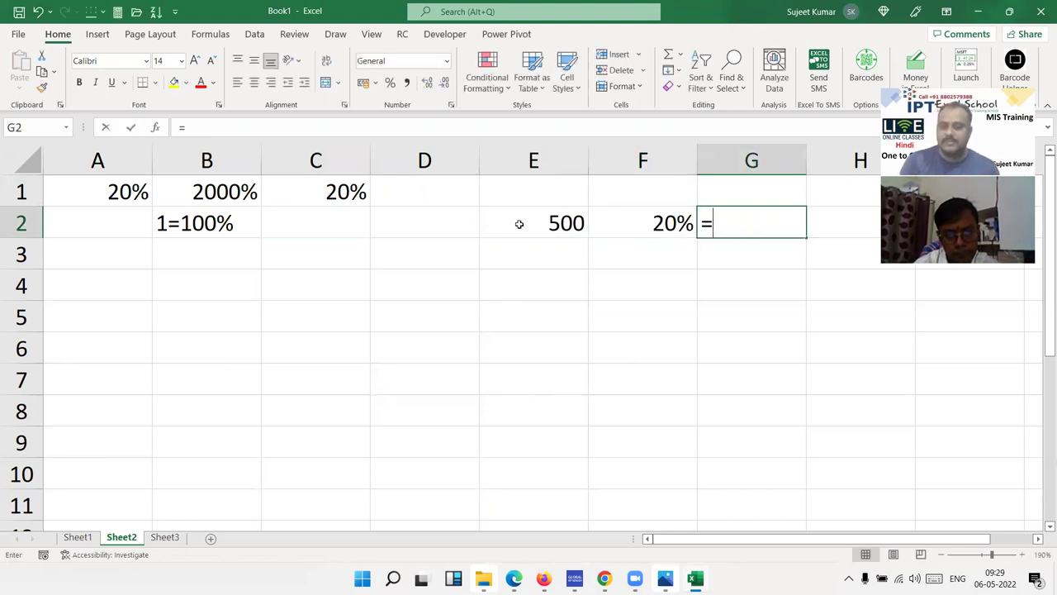
pyautogui.press('Left')
pyautogui.press('Left')
pyautogui.write('*')
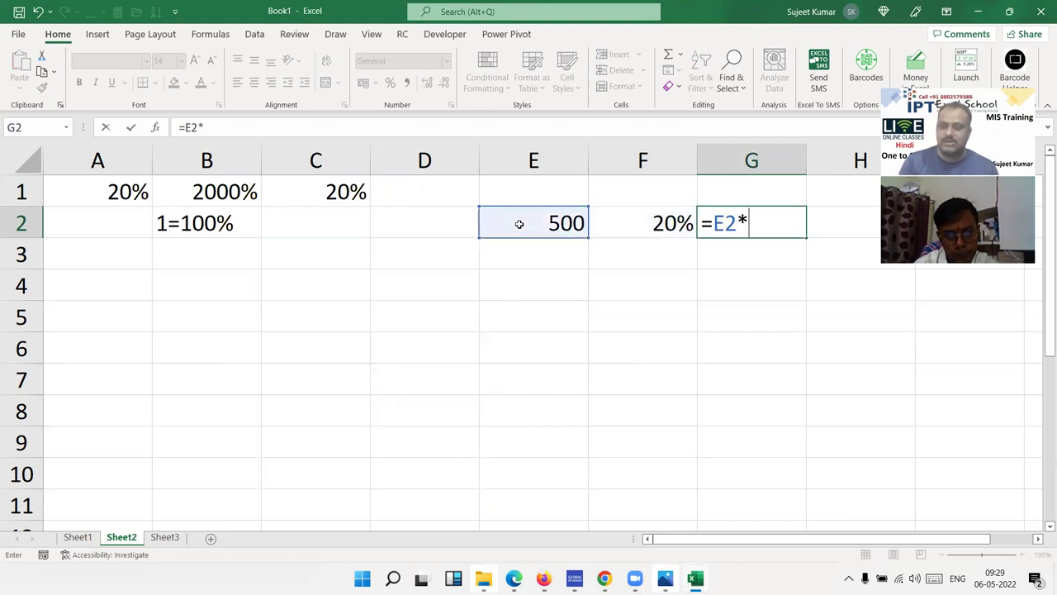
pyautogui.press('Left')
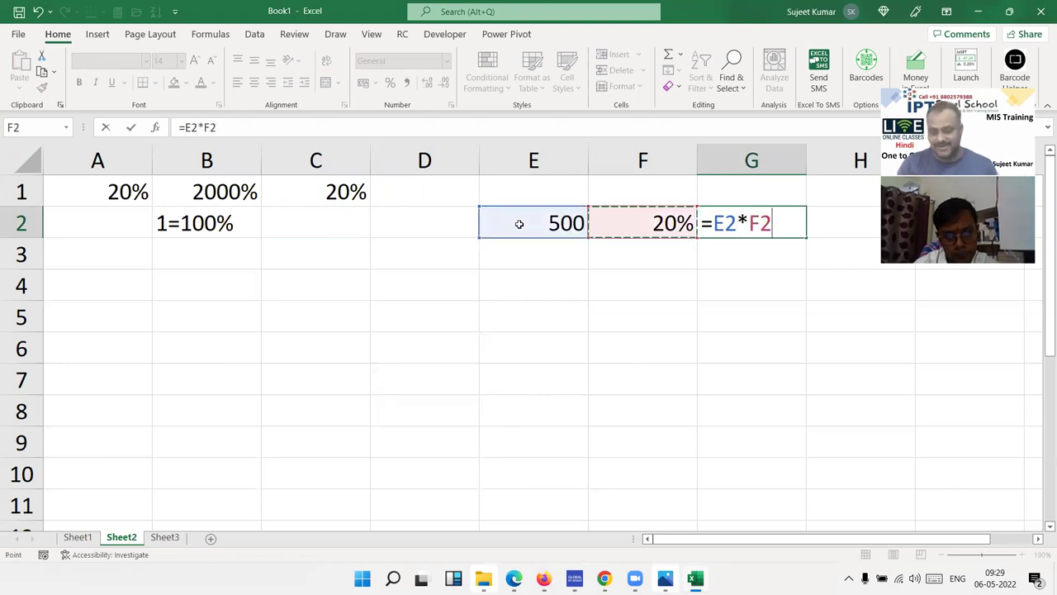
pyautogui.press('Return')
# - Show F2 in General format, then restore its percentage display
pyautogui.press('Up')
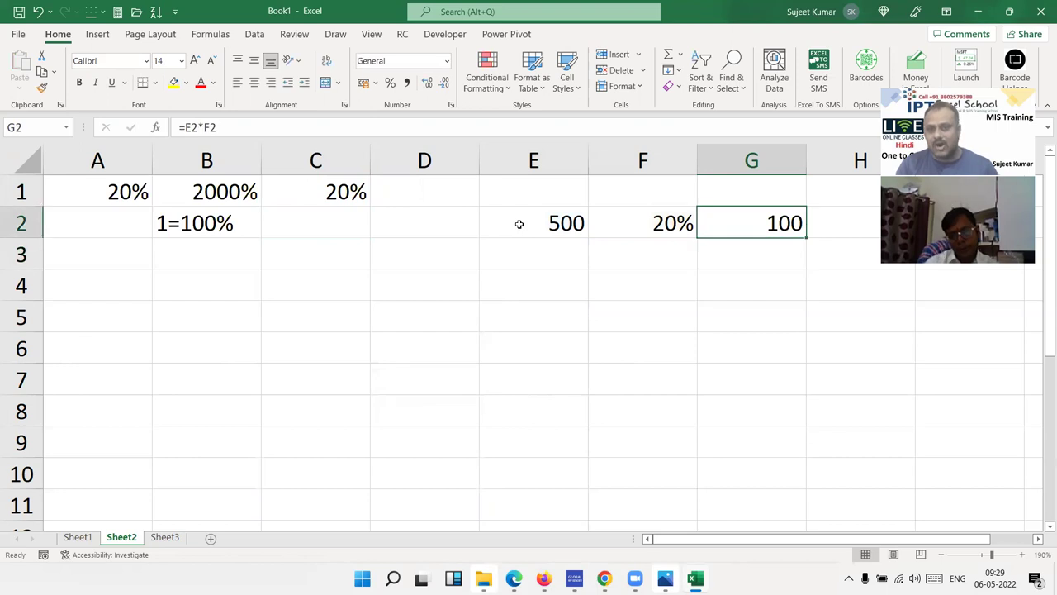
pyautogui.press('Left')
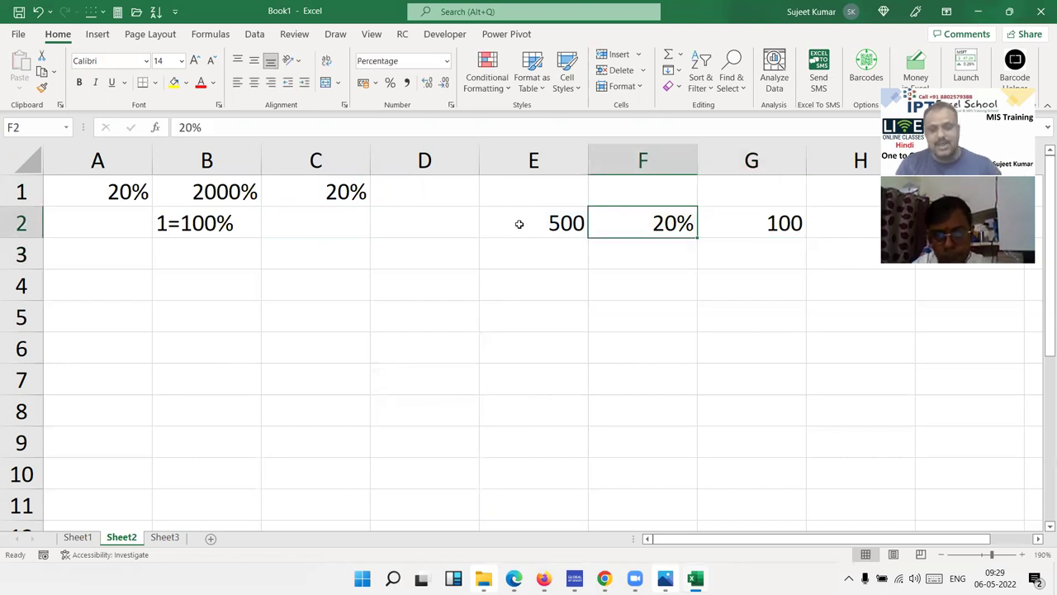
pyautogui.click(446, 61)
pyautogui.click(434, 82)
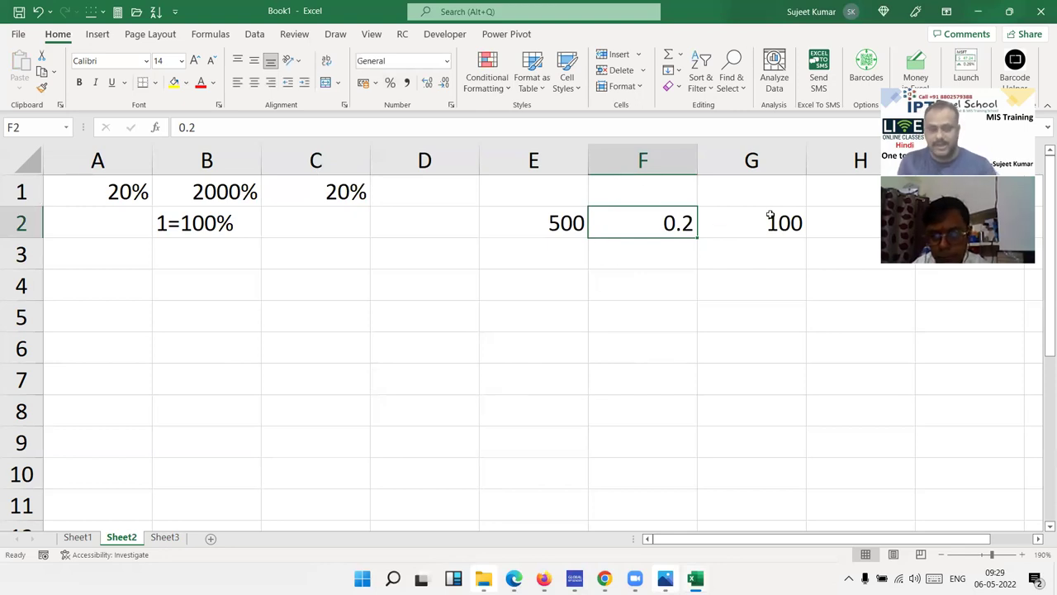
pyautogui.hotkey('ctrl', 'shift', '5')
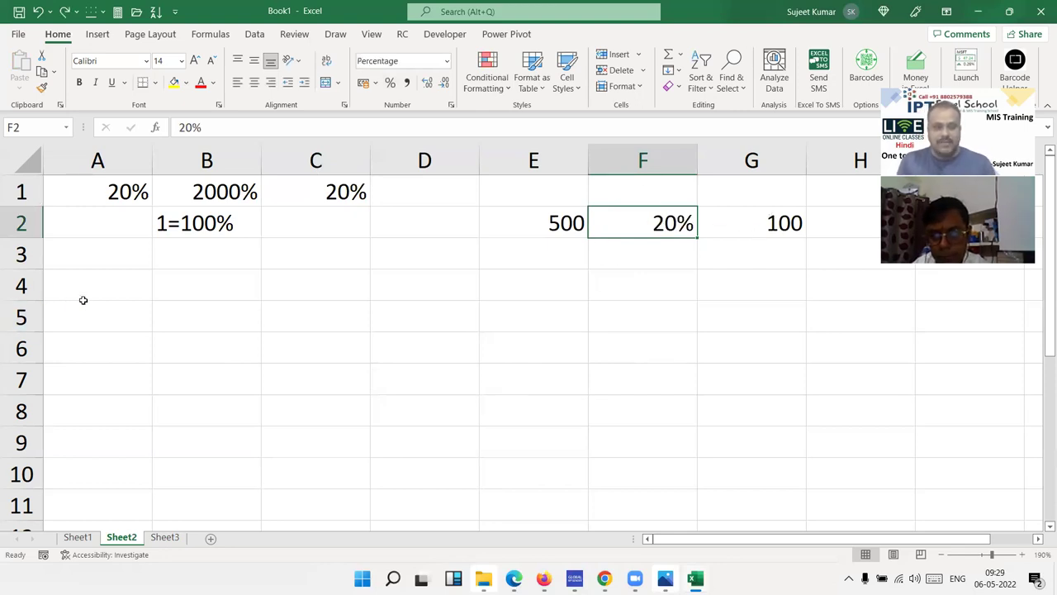
pyautogui.click(85, 287)
# - Label A4 with % and enter =RANDBETWEEN(10,90) in A5
pyautogui.write('%')
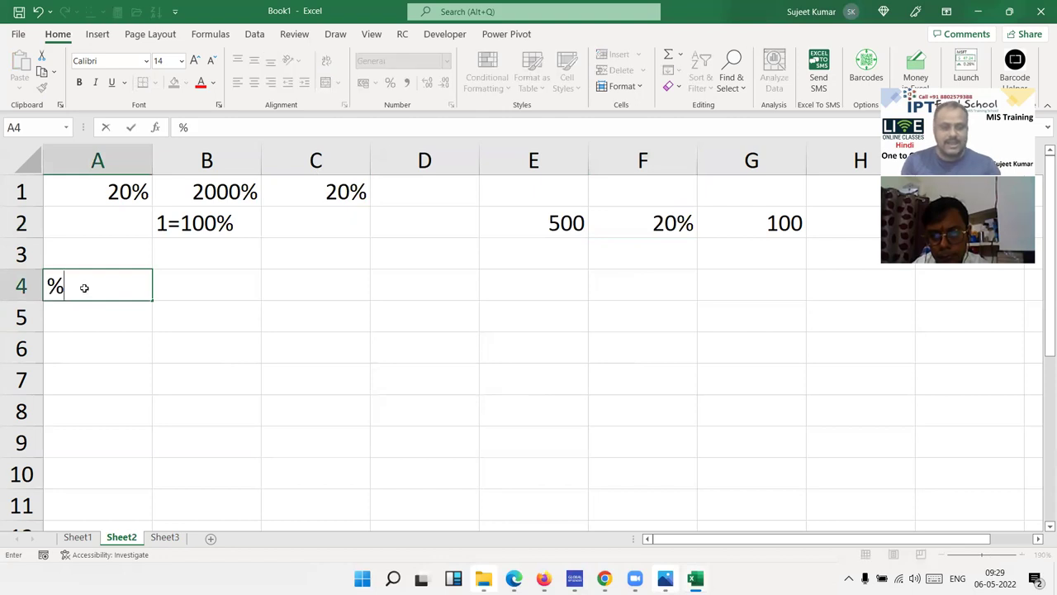
pyautogui.press('Return')
pyautogui.write('=ra')
pyautogui.press('Down')
pyautogui.press('Down')
pyautogui.press('Down')
pyautogui.press('Tab')
pyautogui.write('10,90')
pyautogui.press('Return')
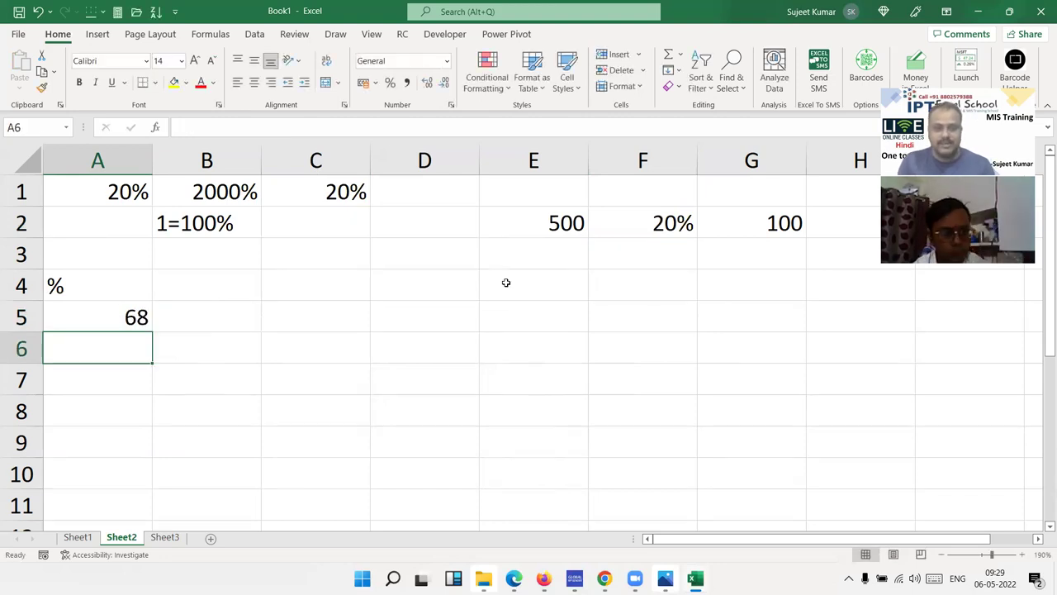
# - Fill the random formula across A5:G10 and convert the block to fixed values
pyautogui.press('Up')
pyautogui.moveTo(202, 360); pyautogui.dragTo(711, 491)
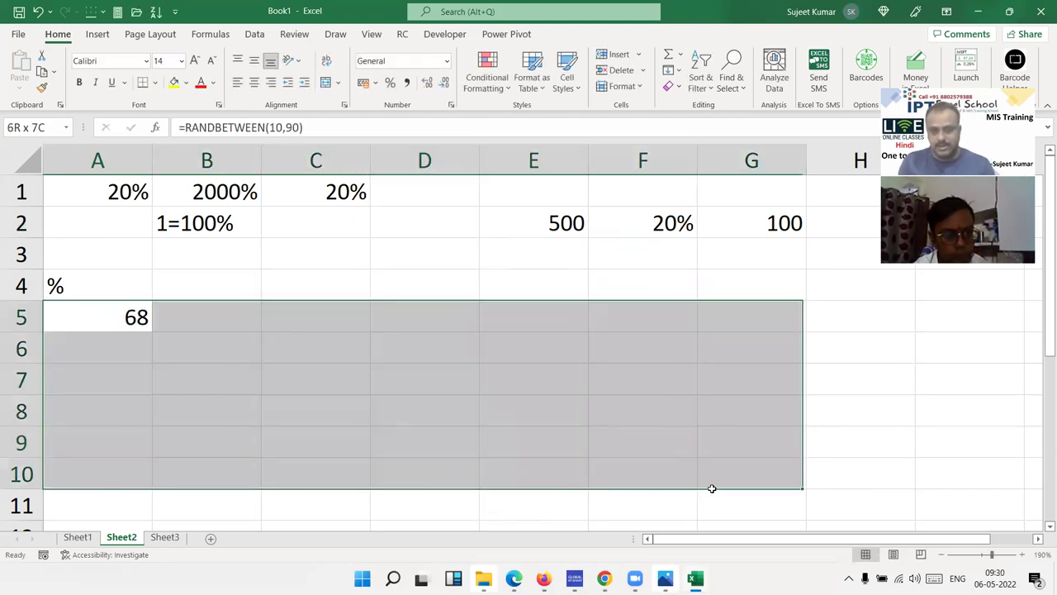
pyautogui.hotkey('ctrl', 'r')
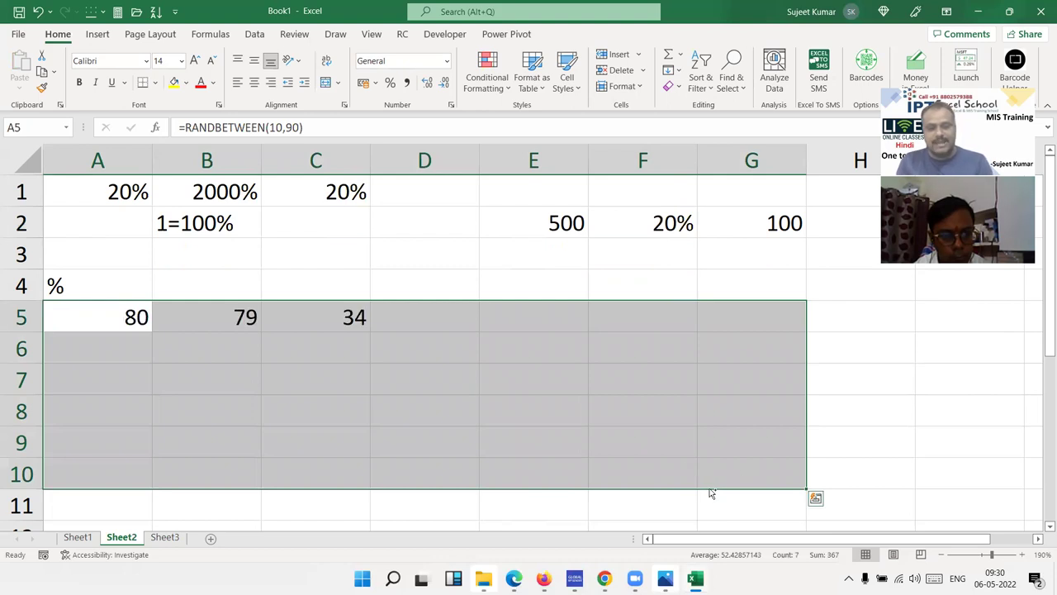
pyautogui.hotkey('ctrl', 'd')
pyautogui.hotkey('ctrl', 'c')
pyautogui.click(19, 88)
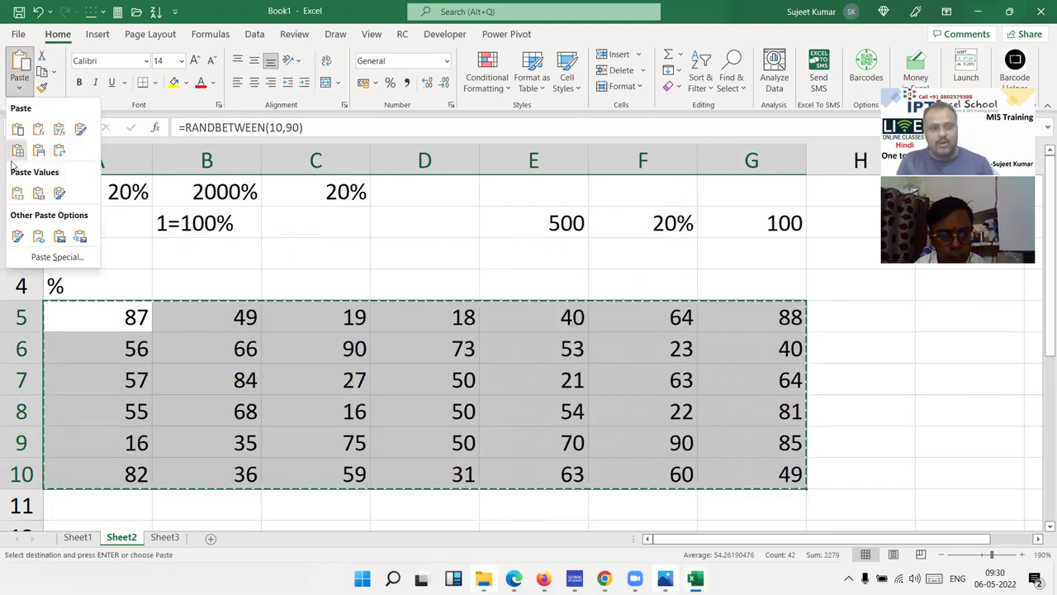
pyautogui.click(15, 191)
pyautogui.press('Escape')
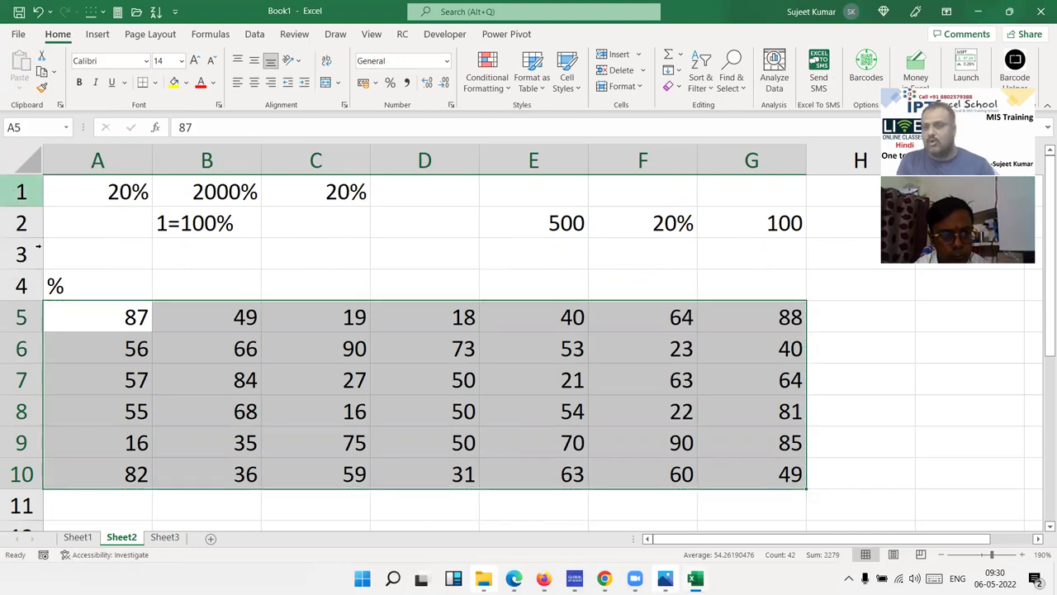
pyautogui.click(296, 358)
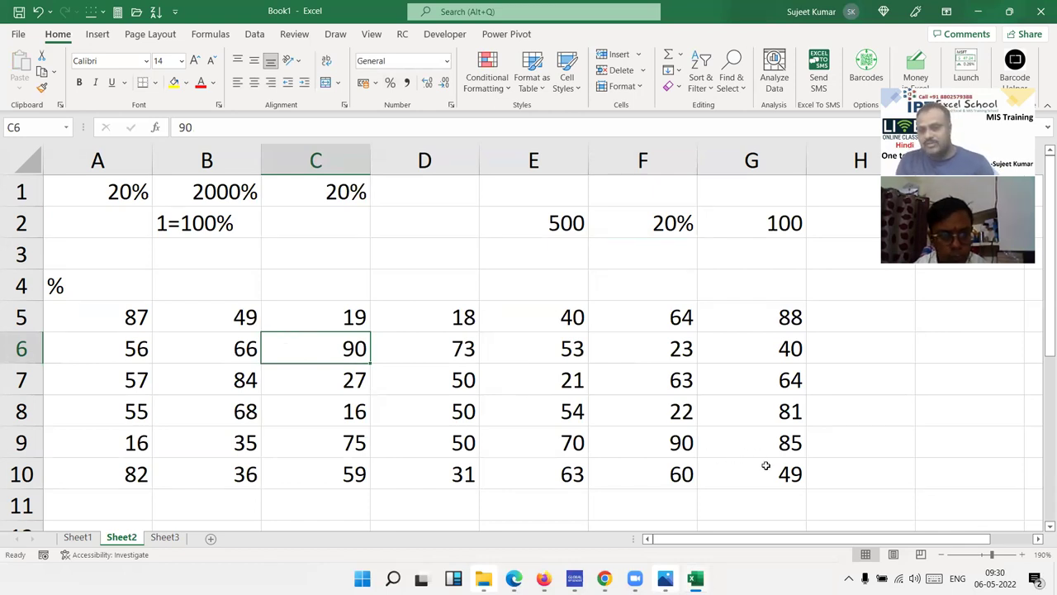
pyautogui.moveTo(767, 465); pyautogui.dragTo(131, 321)
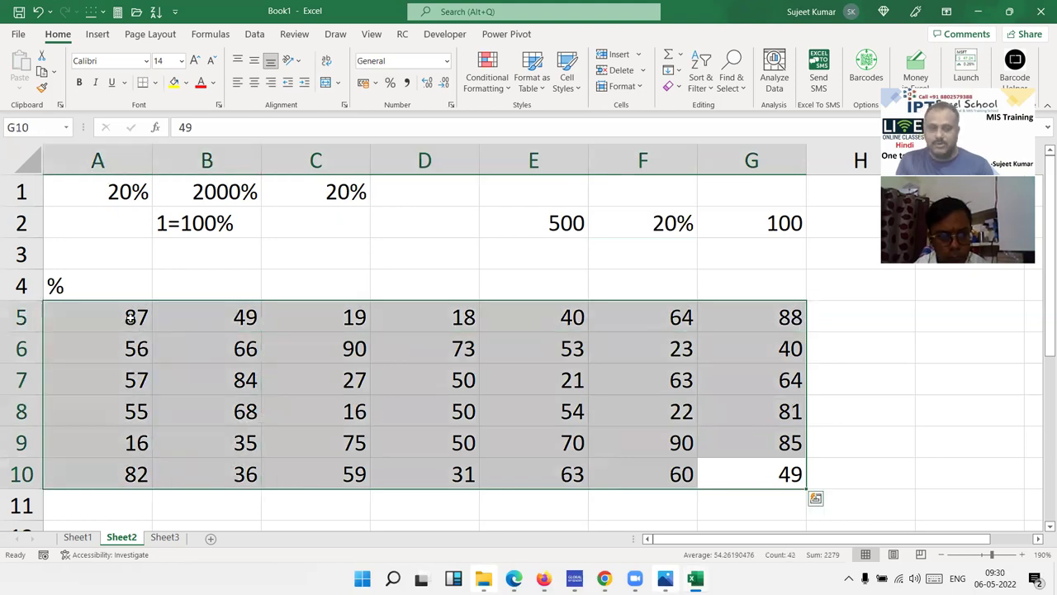
# - Enter 87 in F3 and change F2 to 87%, so G2 shows 435
pyautogui.click(636, 248)
pyautogui.write('8')
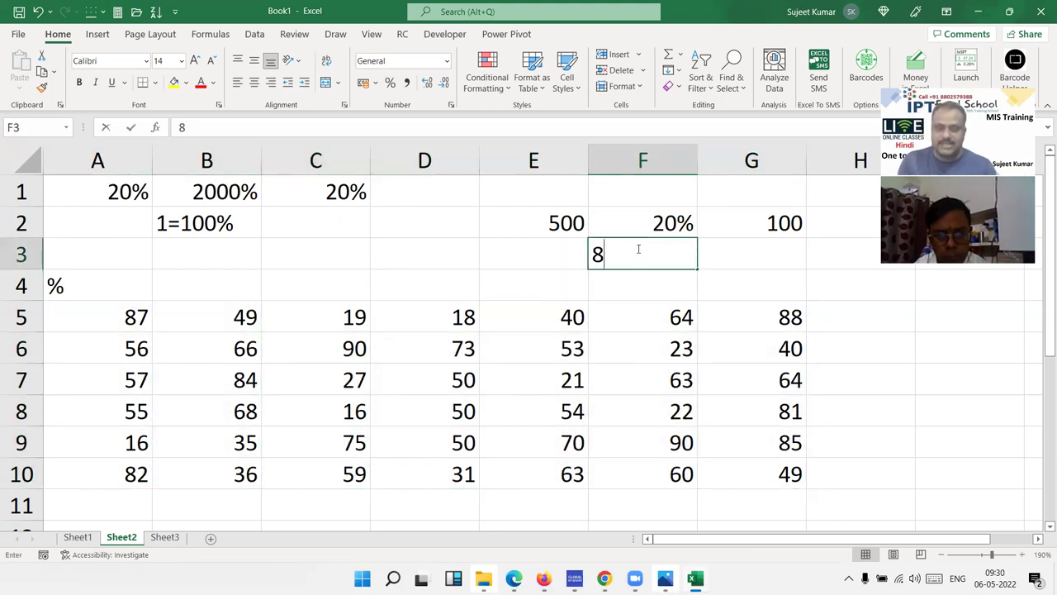
pyautogui.write('7')
pyautogui.press('Tab')
pyautogui.press('Up')
pyautogui.press('Left')
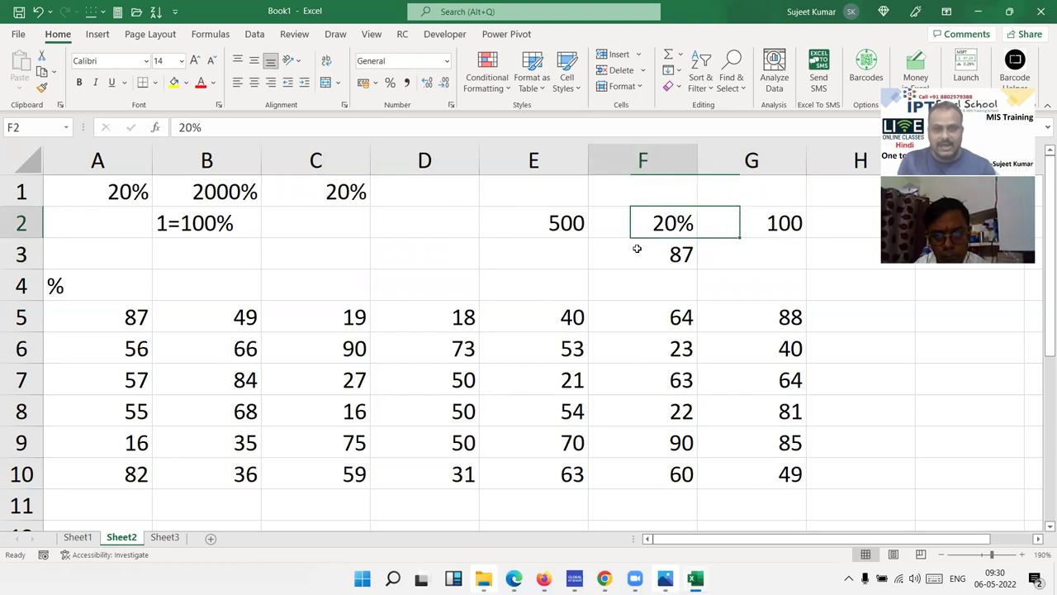
pyautogui.write('87')
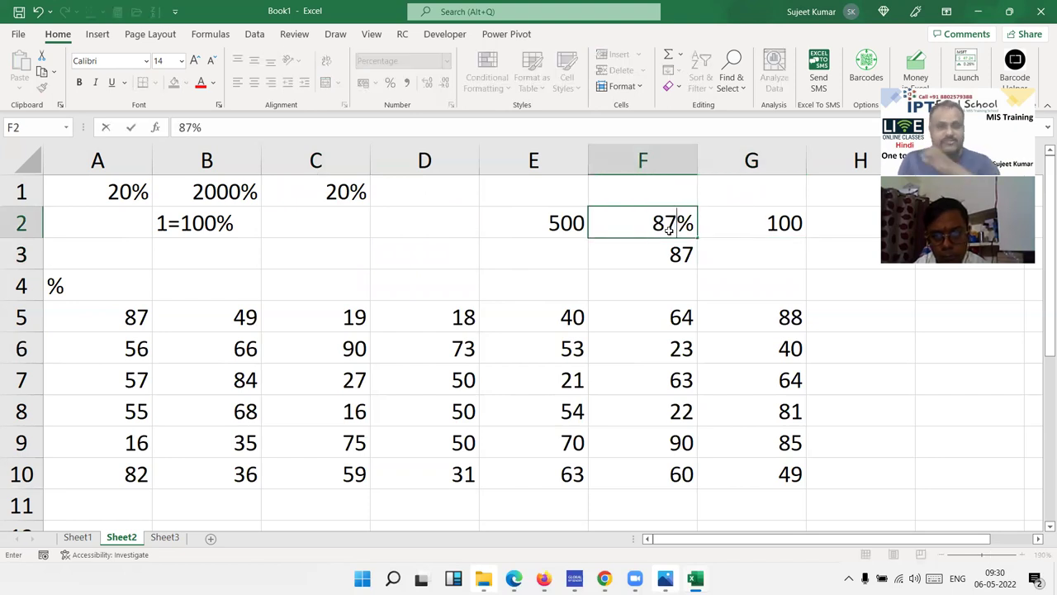
pyautogui.press('Return')
pyautogui.click(669, 231)
pyautogui.press('Right')
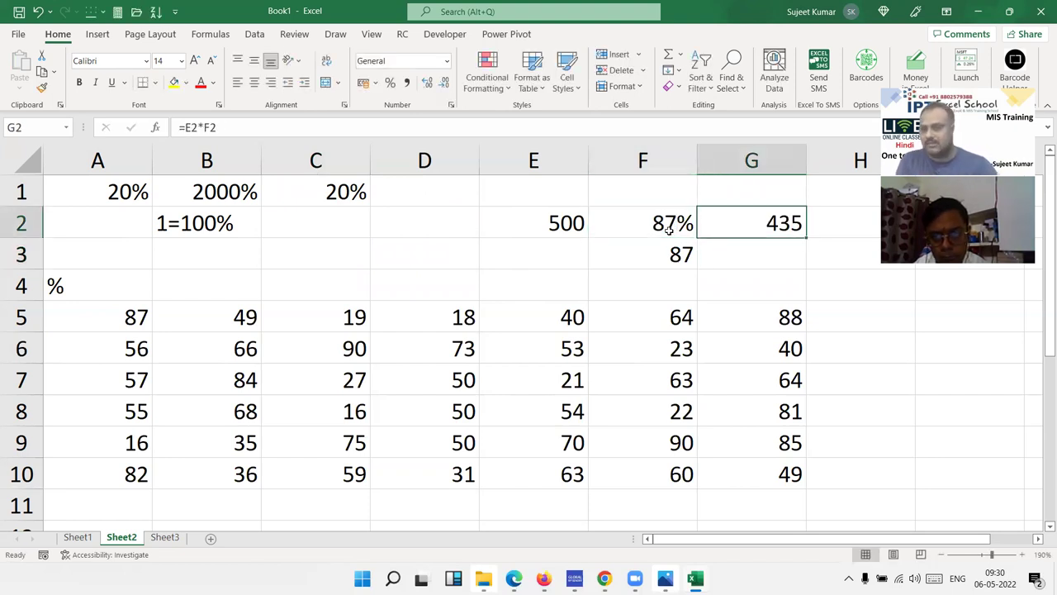
# - Enter =E2*F3/100 in G3, returning 435
pyautogui.press('Down')
pyautogui.press('Left')
pyautogui.press('Right')
pyautogui.write('=')
pyautogui.press('Left')
pyautogui.press('Left')
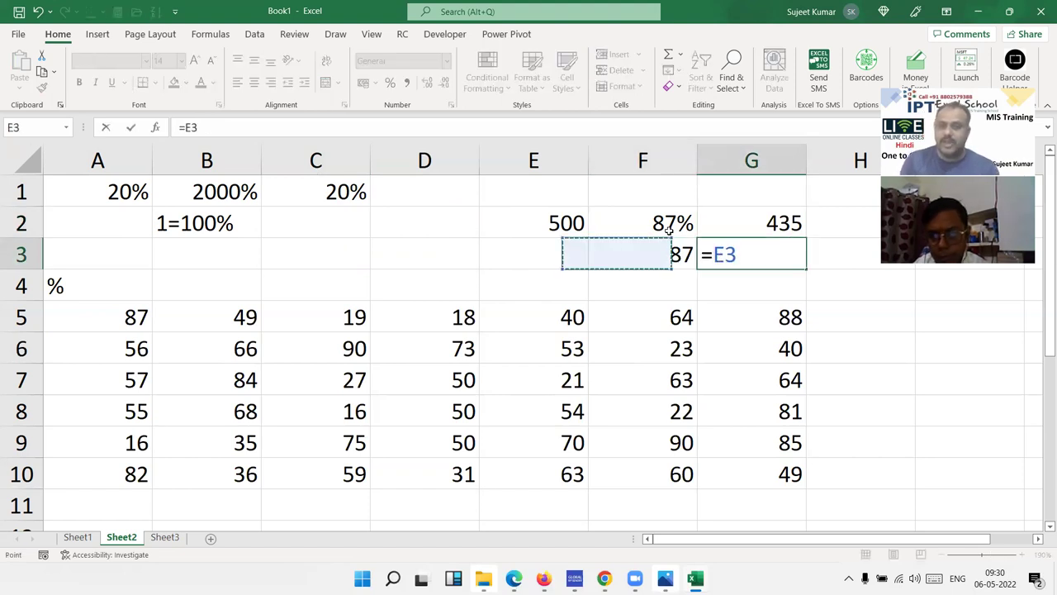
pyautogui.press('Up')
pyautogui.write('*')
pyautogui.press('Left')
pyautogui.write('/100')
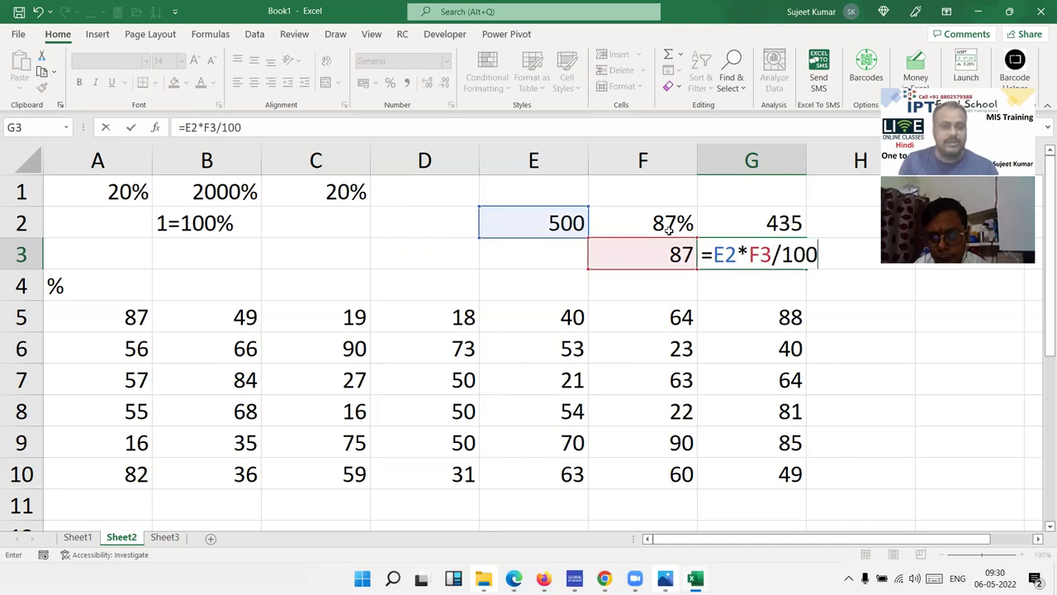
pyautogui.press('Return')
pyautogui.press('Up')
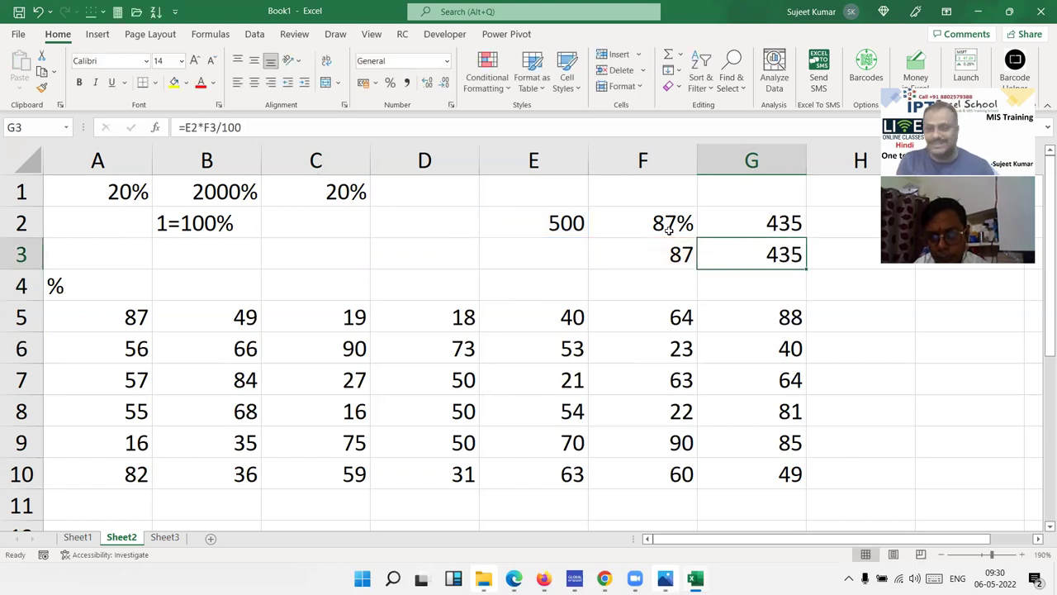
# - Select the A5:G10 number block, then review the formulas down column G
pyautogui.press('Down')
pyautogui.press('Down')
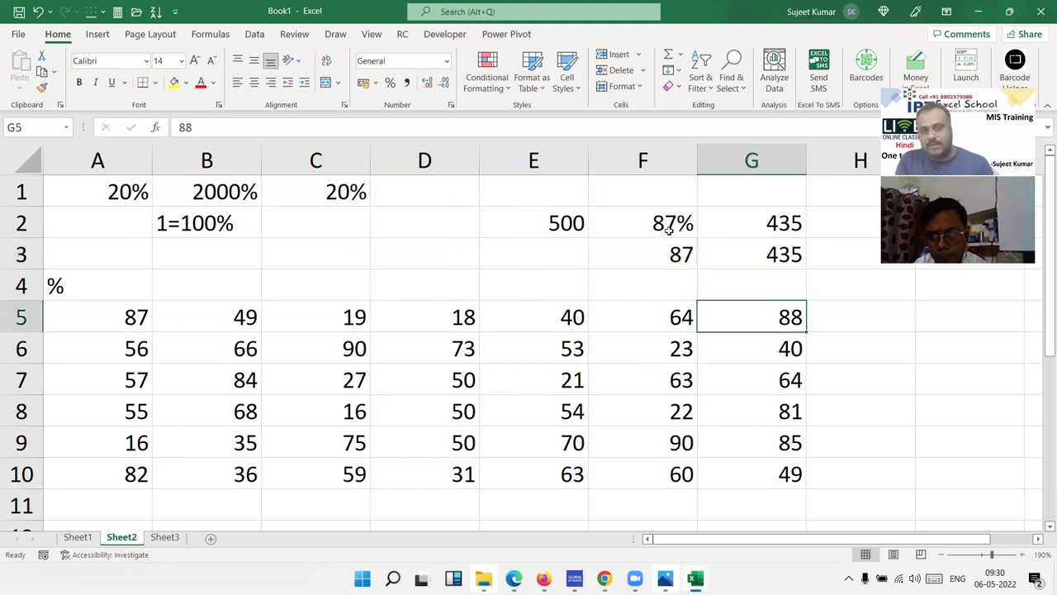
pyautogui.hotkey('ctrl', 'Left')
pyautogui.hotkey('ctrl', 'shift', 'Right')
pyautogui.hotkey('ctrl', 'shift', 'Down')
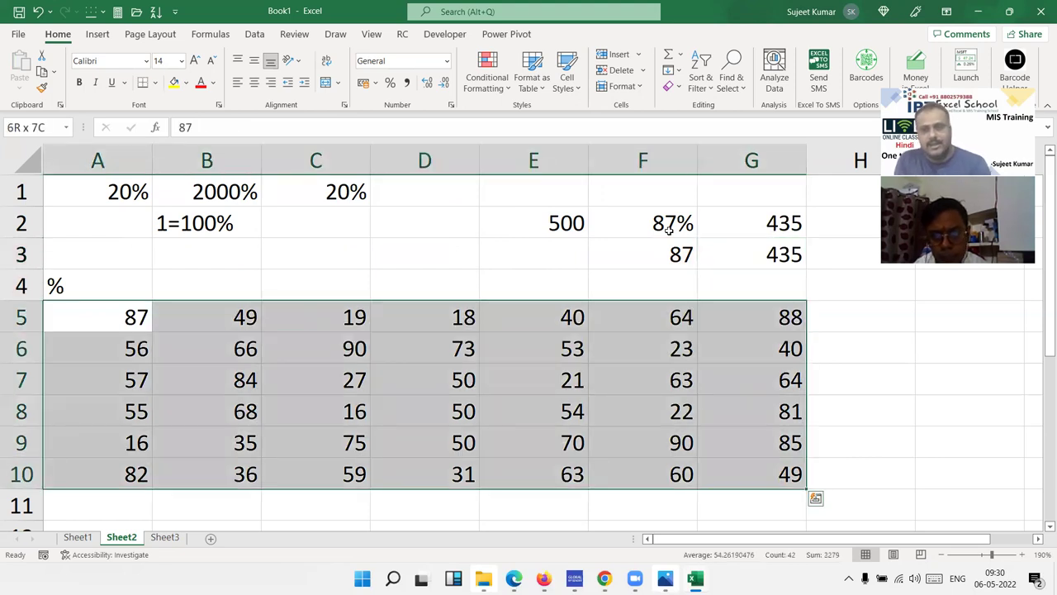
pyautogui.press('Right')
pyautogui.press('Up')
pyautogui.press('Up')
pyautogui.press('Right')
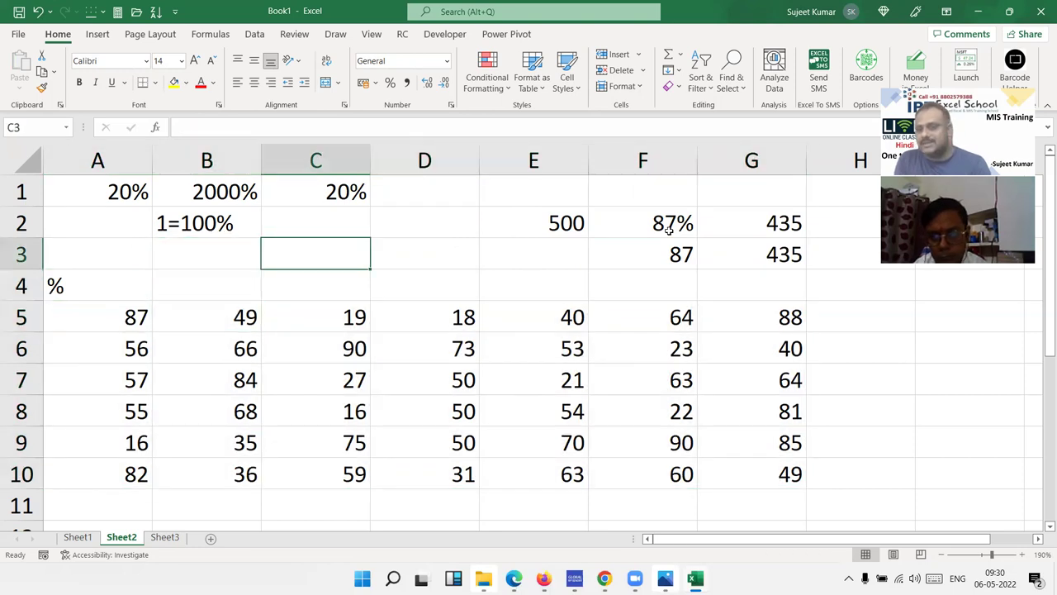
pyautogui.press('Right')
pyautogui.press('Right')
pyautogui.press('Right')
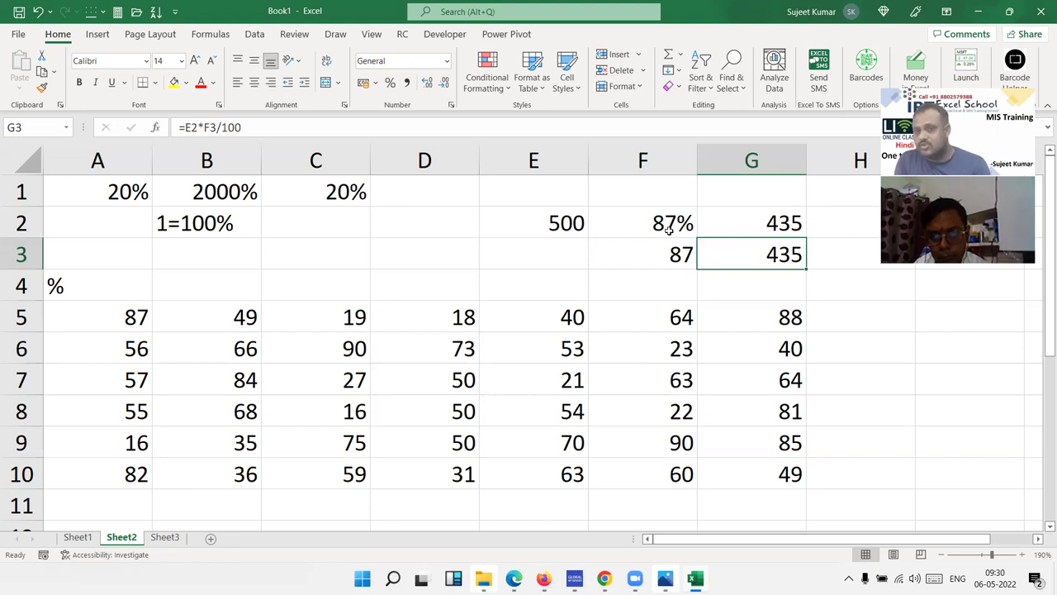
pyautogui.press('Down')
pyautogui.press('Down')
pyautogui.press('Down')
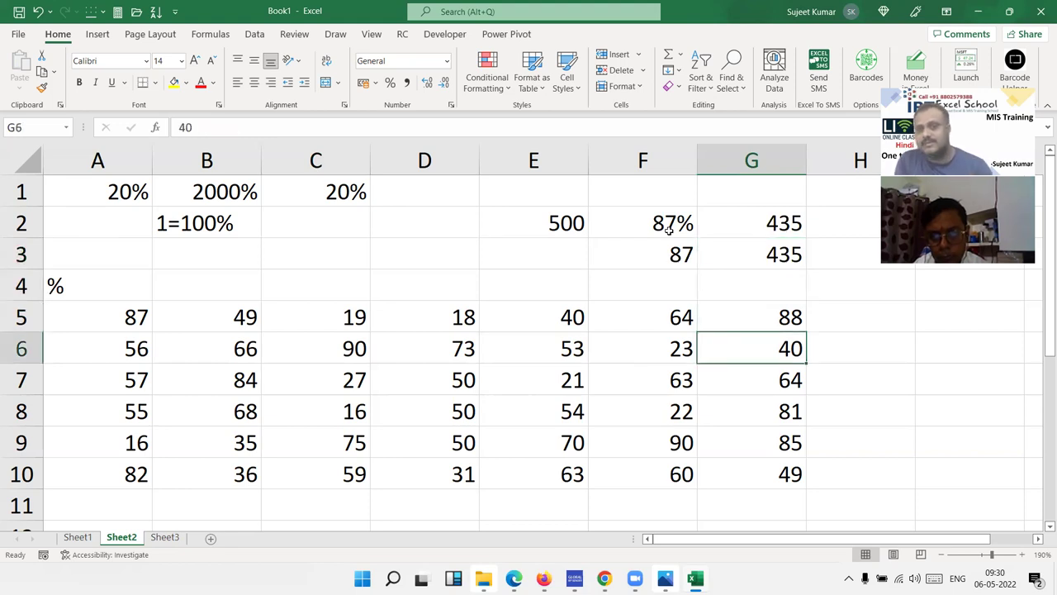
pyautogui.press('Up')
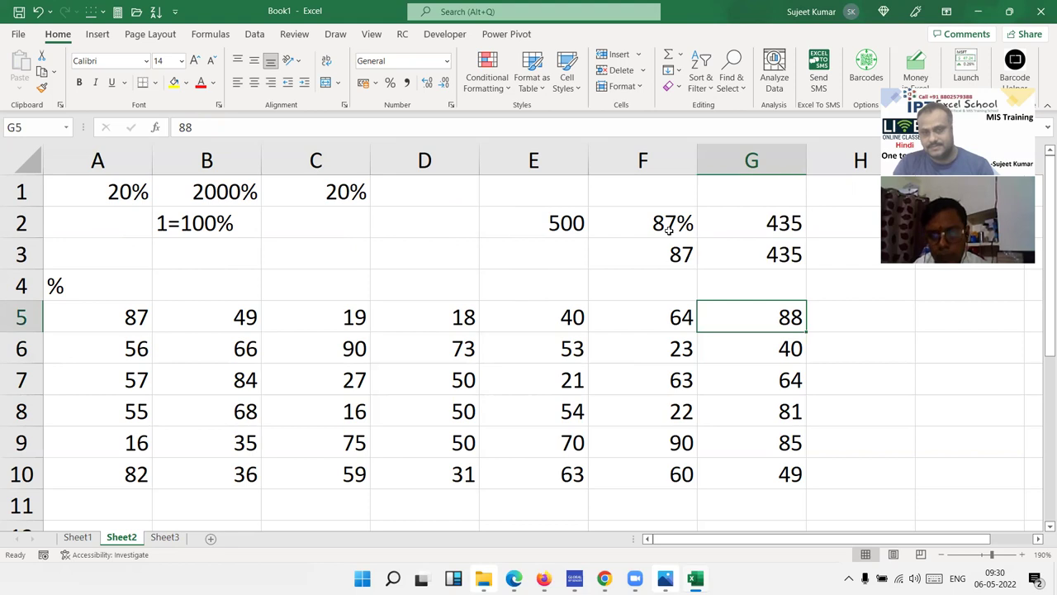
pyautogui.press('Home')
pyautogui.press('F2')
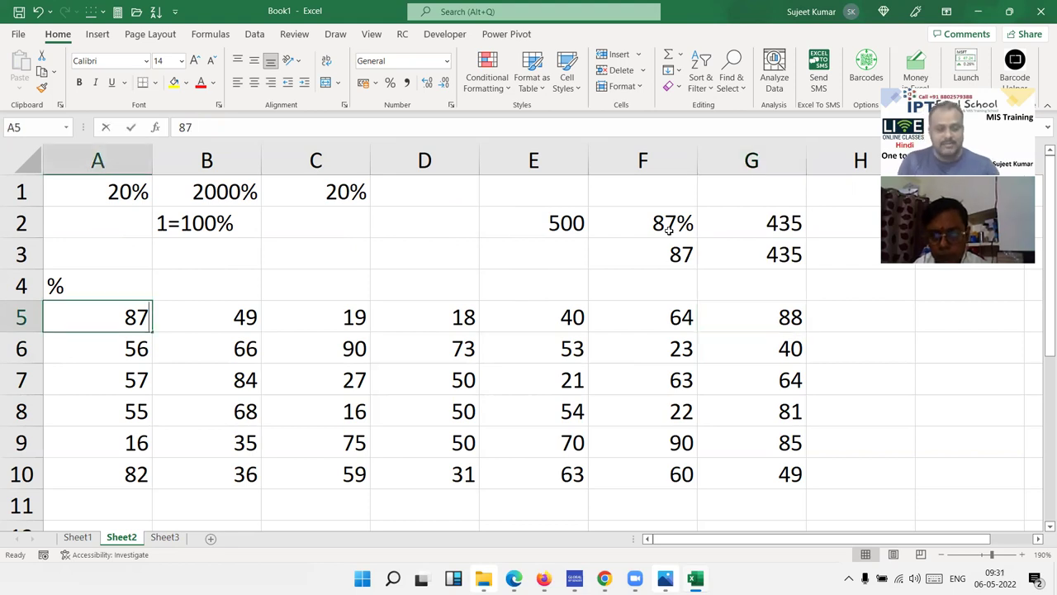
pyautogui.write('%')
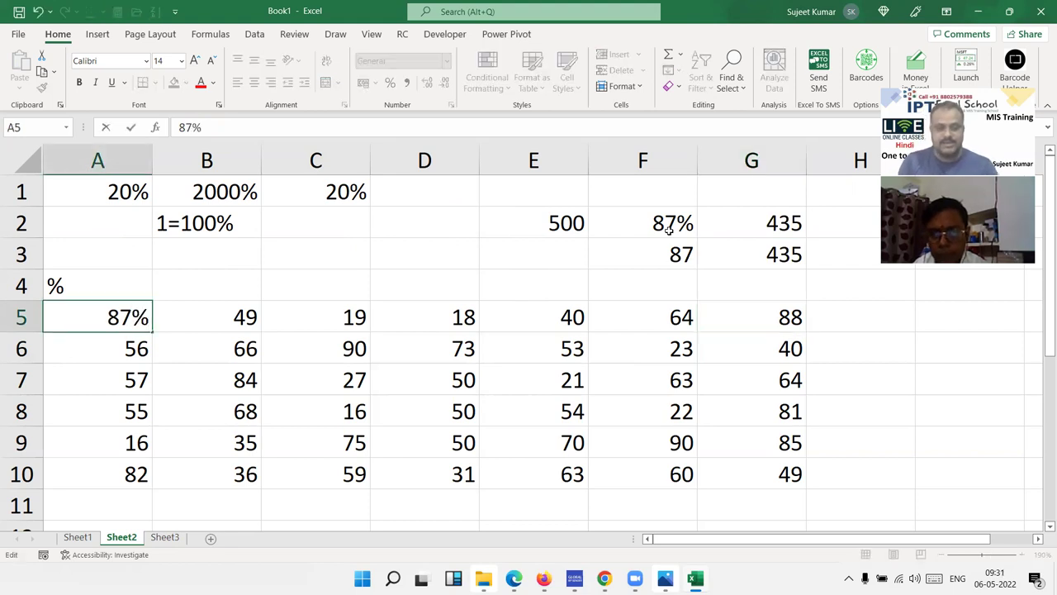
pyautogui.press('Return')
pyautogui.press('F2')
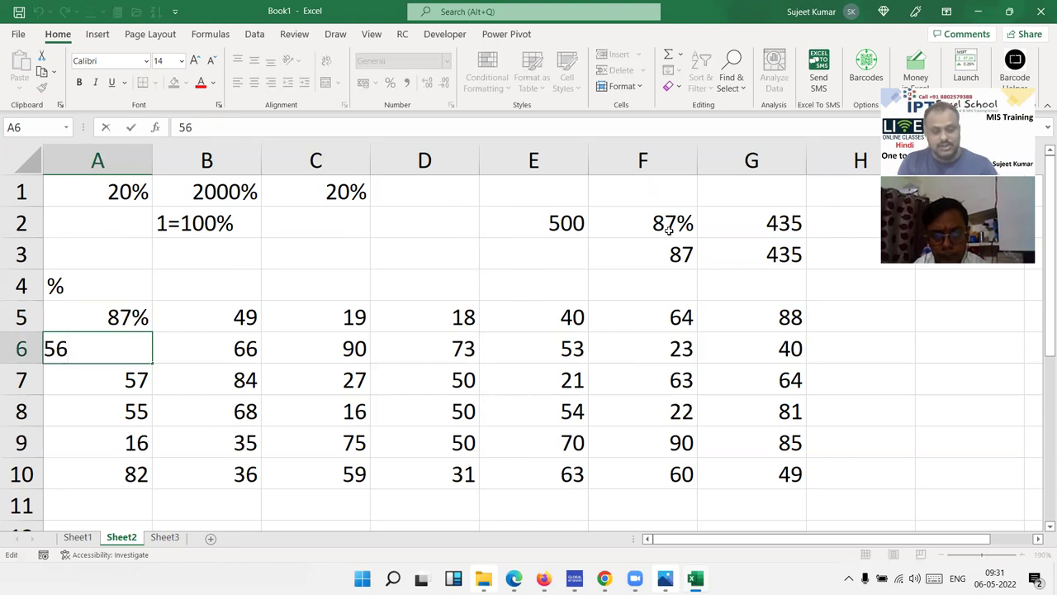
pyautogui.write('%')
pyautogui.press('Return')
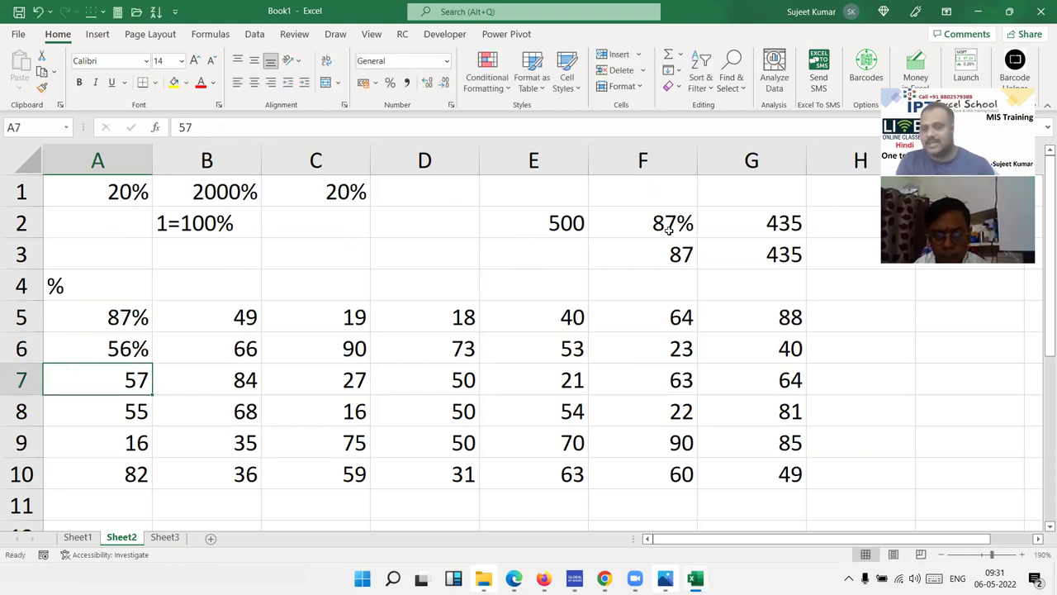
pyautogui.hotkey('ctrl', 'z')
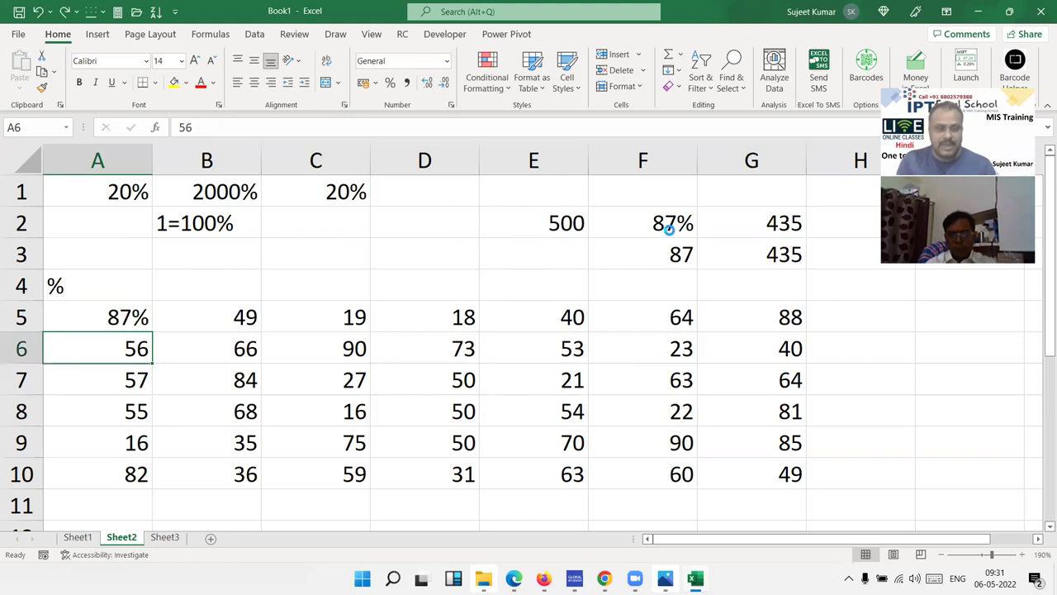
pyautogui.hotkey('ctrl', 'z')
pyautogui.click(79, 537)
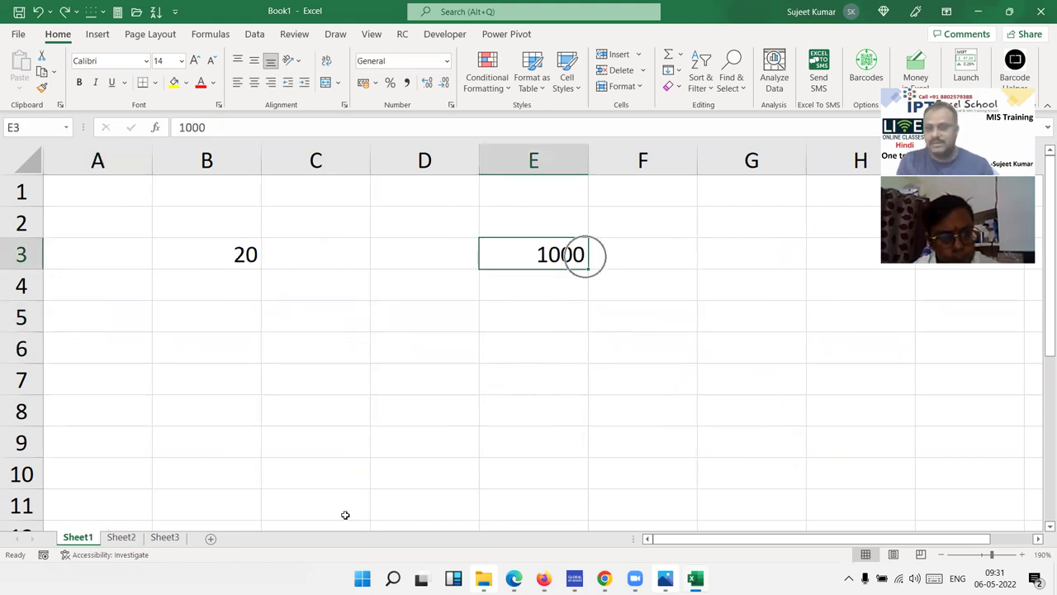
pyautogui.click(121, 538)
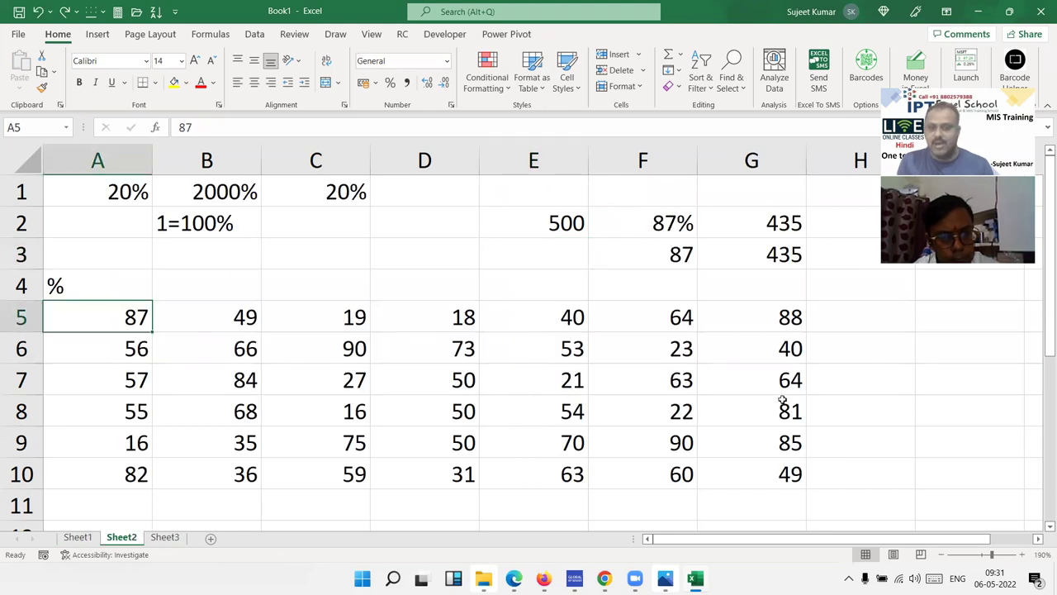
# - Enter 100 in H7 and copy it
pyautogui.click(909, 372)
pyautogui.write('100')
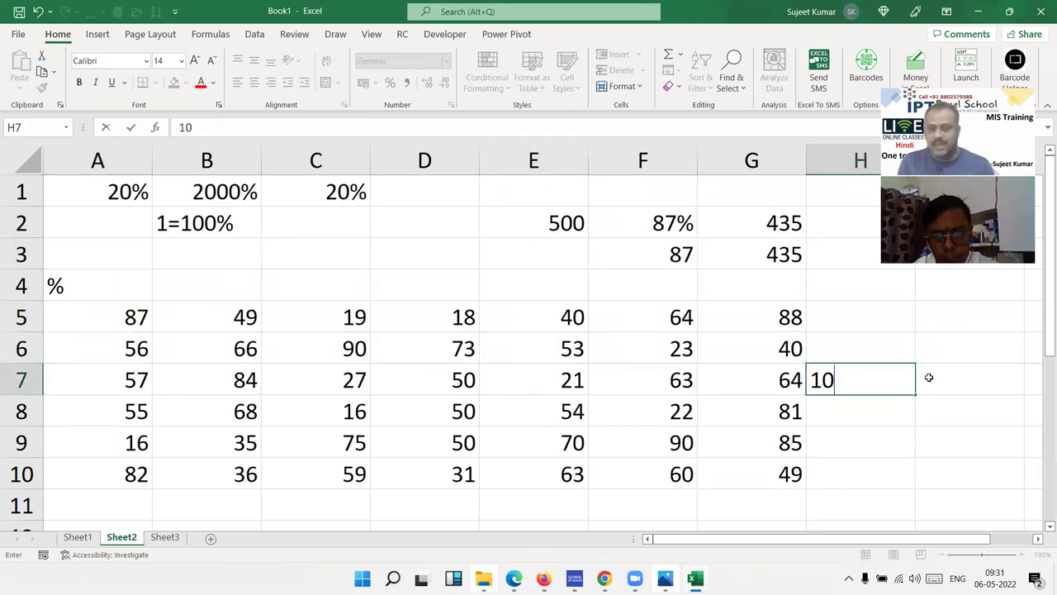
pyautogui.press('Return')
pyautogui.press('Up')
pyautogui.hotkey('ctrl', 'c')
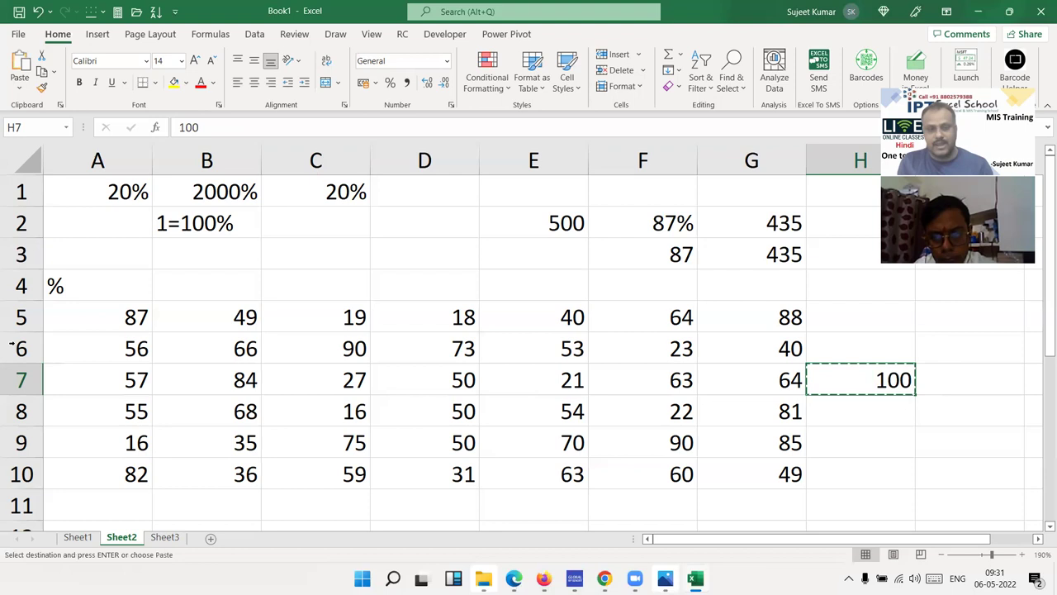
# - Paste Special Divide the 100 onto A5:G10 and format the results as percentages
pyautogui.moveTo(116, 317); pyautogui.dragTo(743, 470)
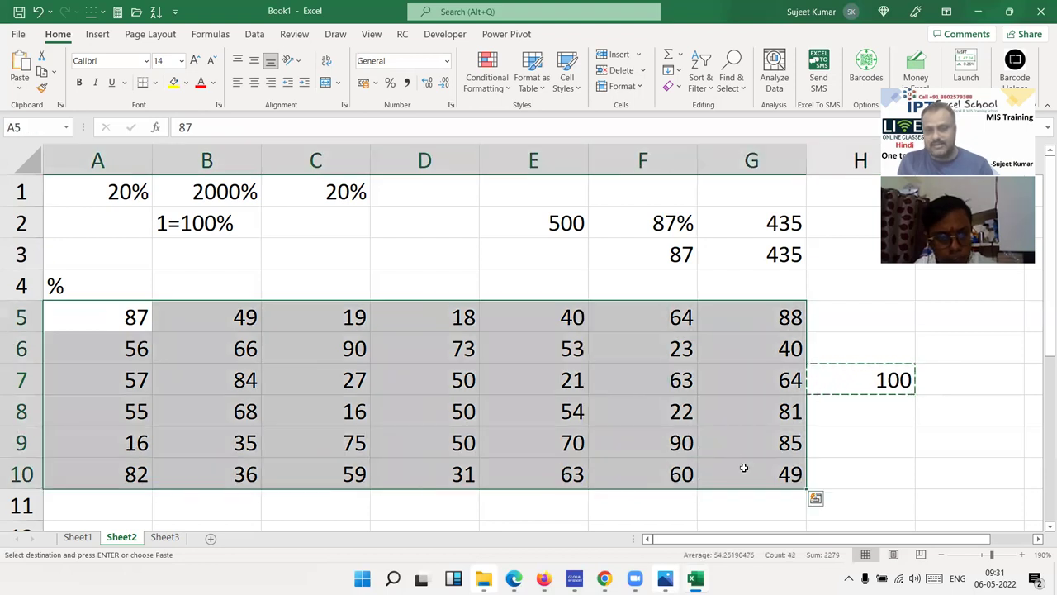
pyautogui.rightClick(727, 450)
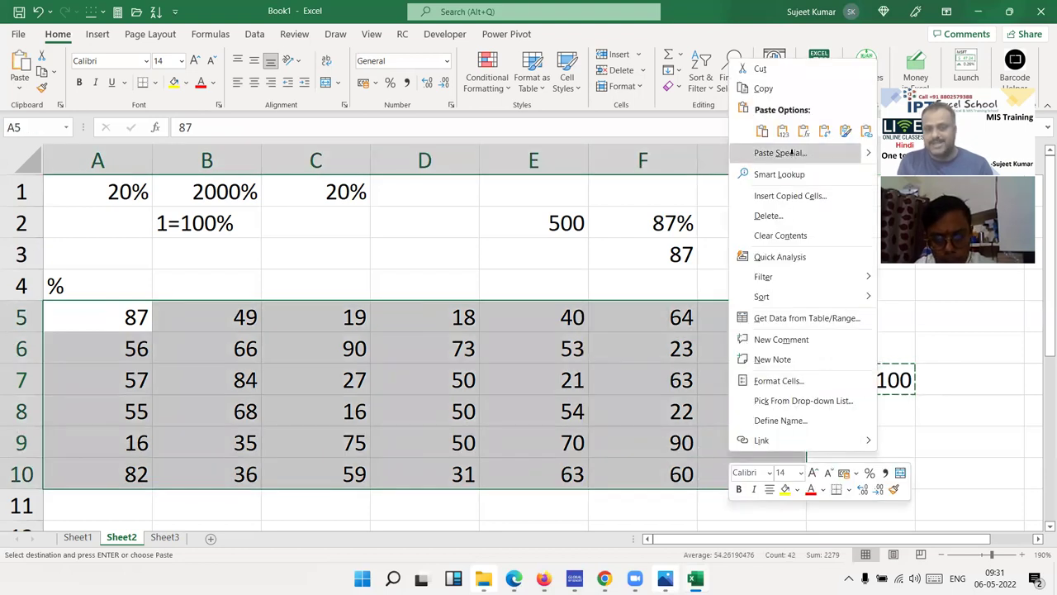
pyautogui.click(793, 153)
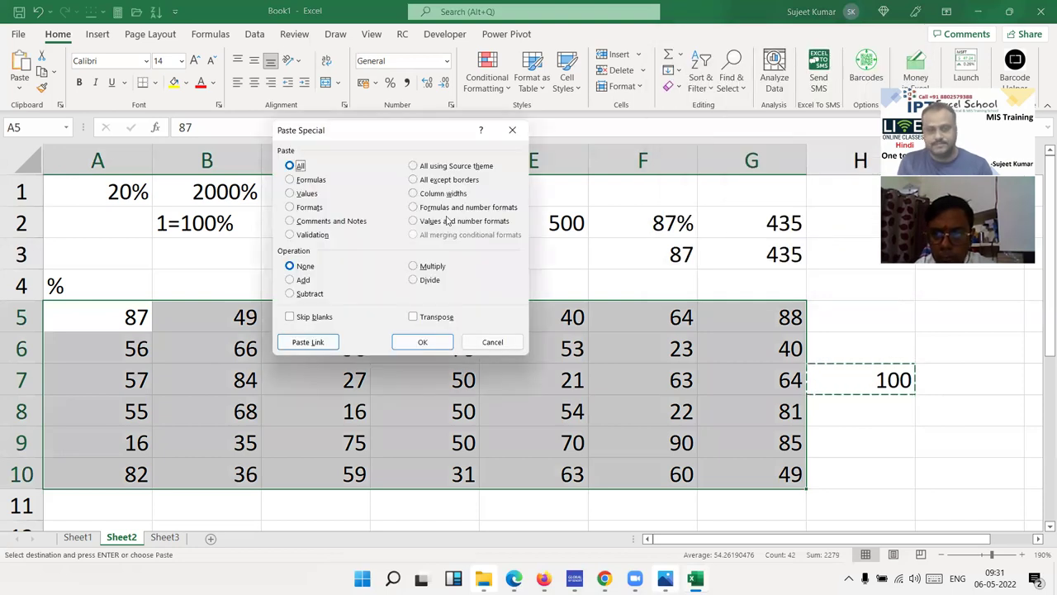
pyautogui.click(425, 280)
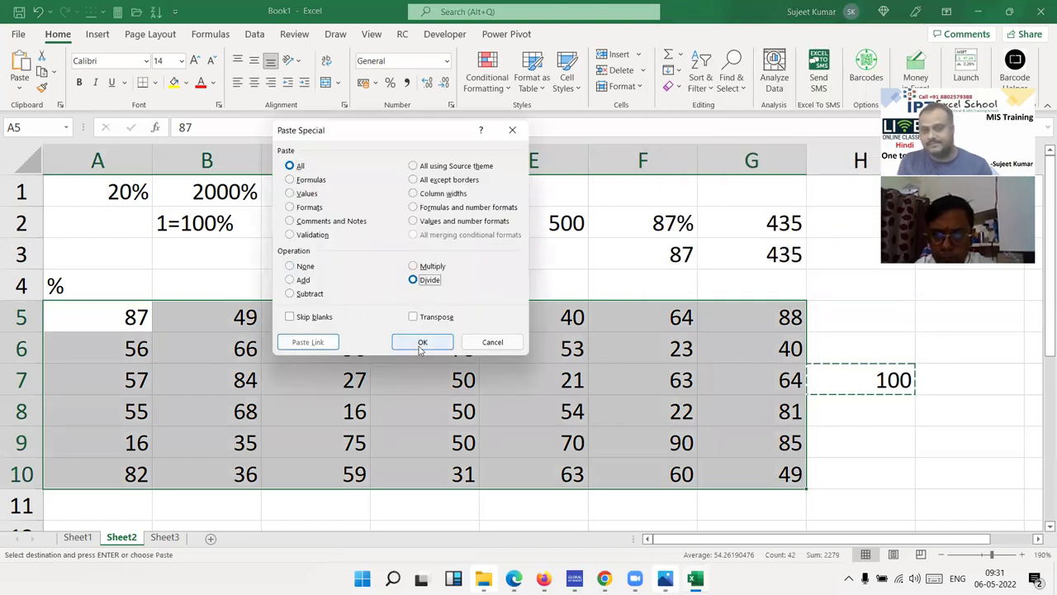
pyautogui.click(422, 342)
pyautogui.click(389, 83)
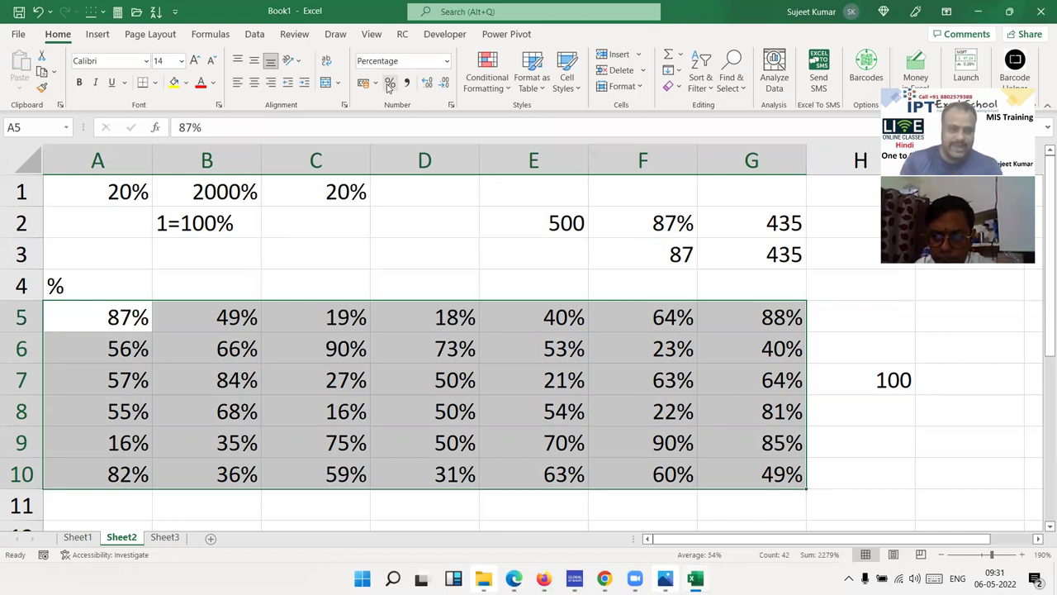
# - Glance at Sheet1 and Sheet2, then move to the empty Sheet3
pyautogui.click(76, 537)
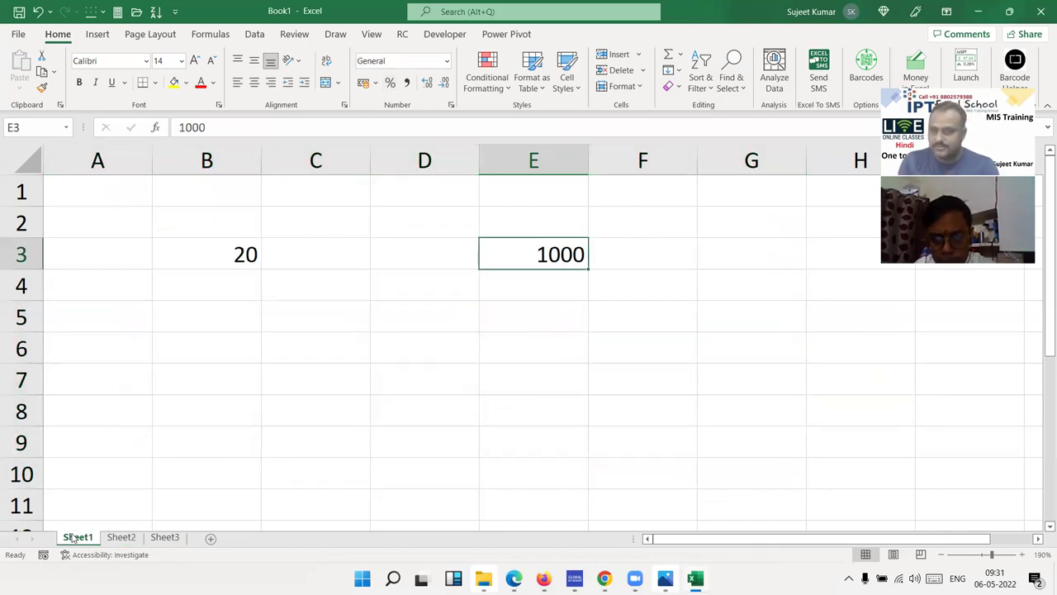
pyautogui.click(122, 538)
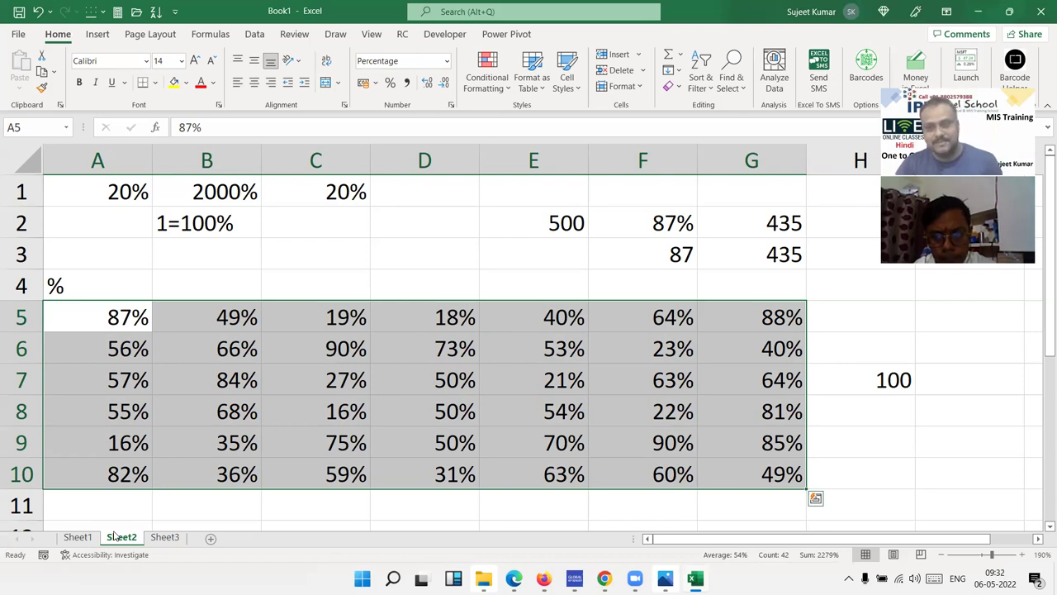
pyautogui.click(115, 535)
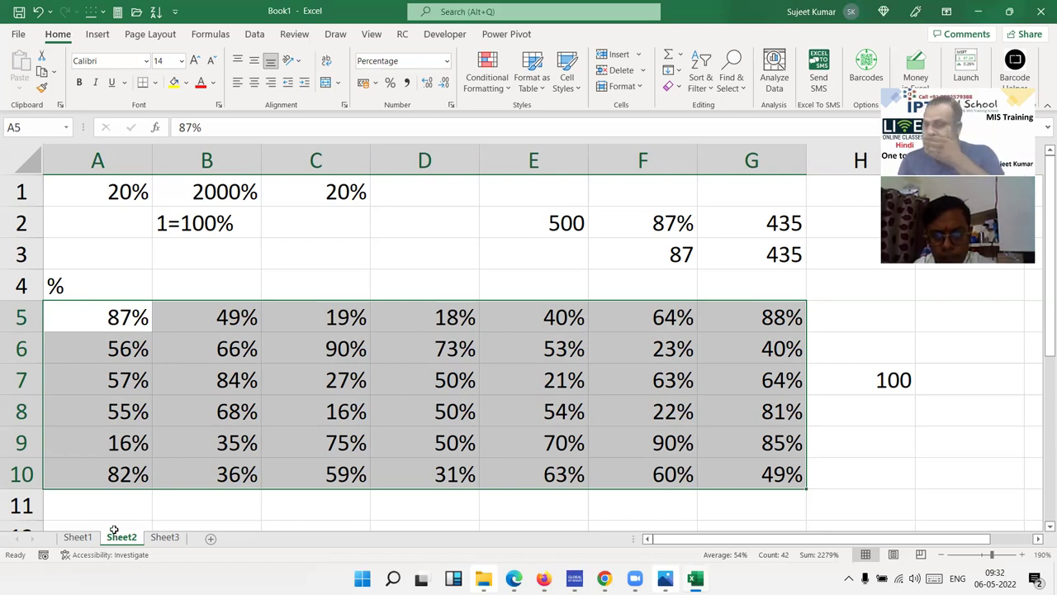
pyautogui.click(157, 538)
pyautogui.scroll(3, 212, 289)
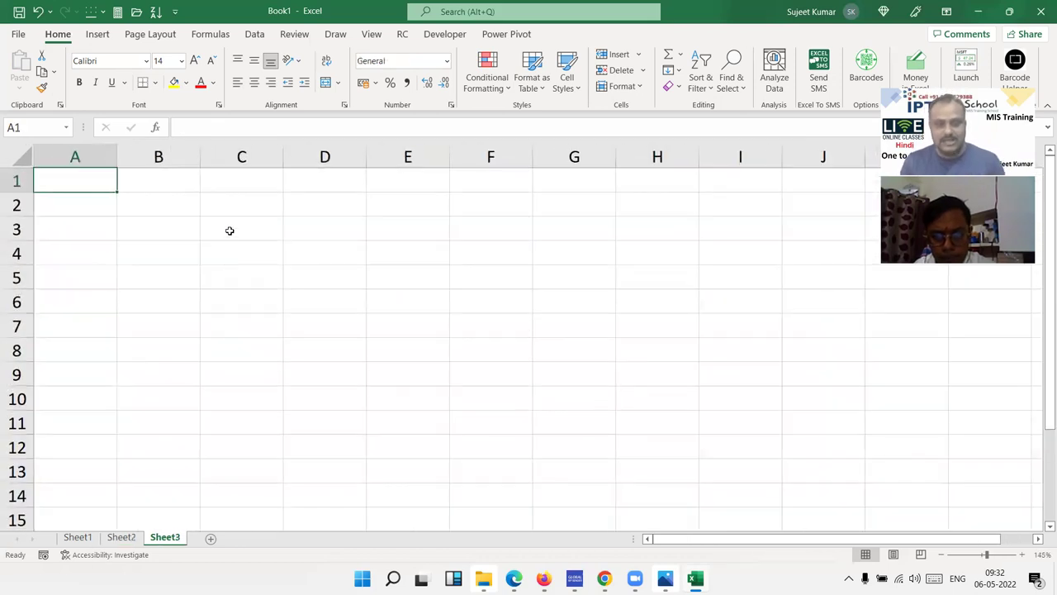
# - Enter =TODAY() in C3 and =NOW() in D3
pyautogui.click(230, 230)
pyautogui.write('=to')
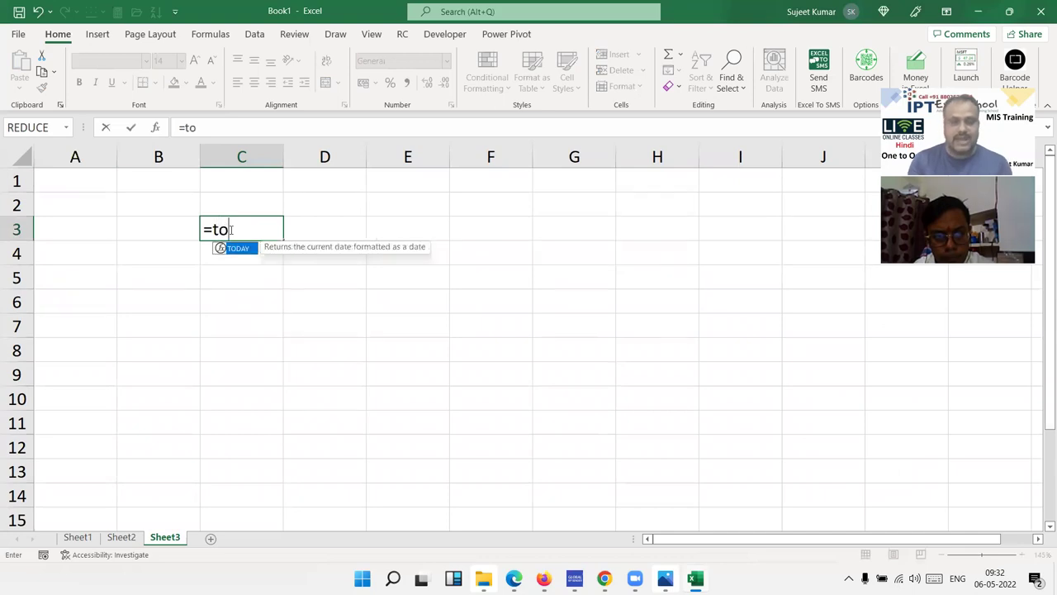
pyautogui.press('Tab')
pyautogui.press('Return')
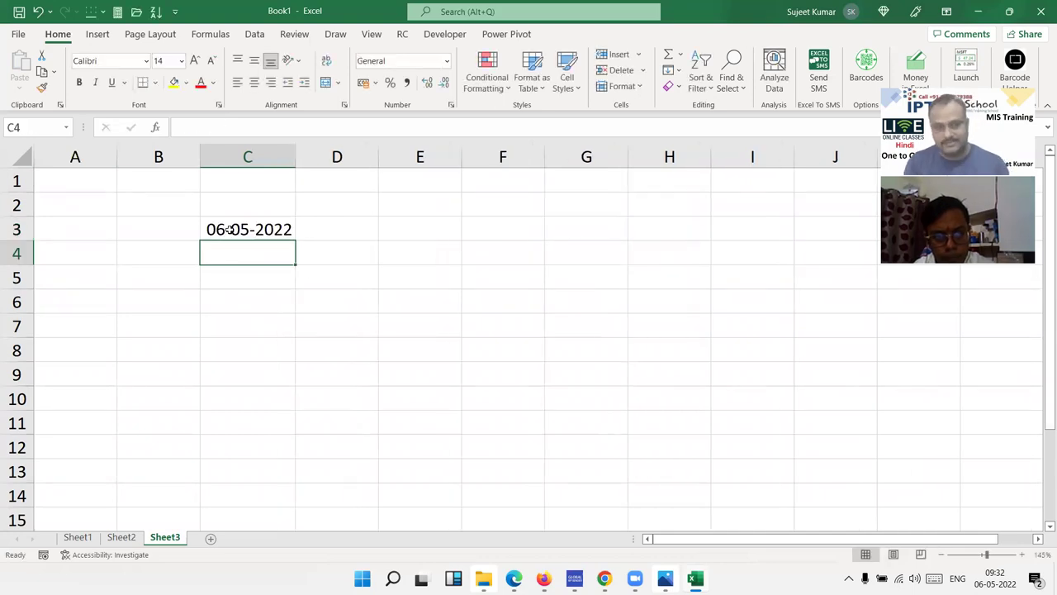
pyautogui.press('Right')
pyautogui.press('Up')
pyautogui.write('=no')
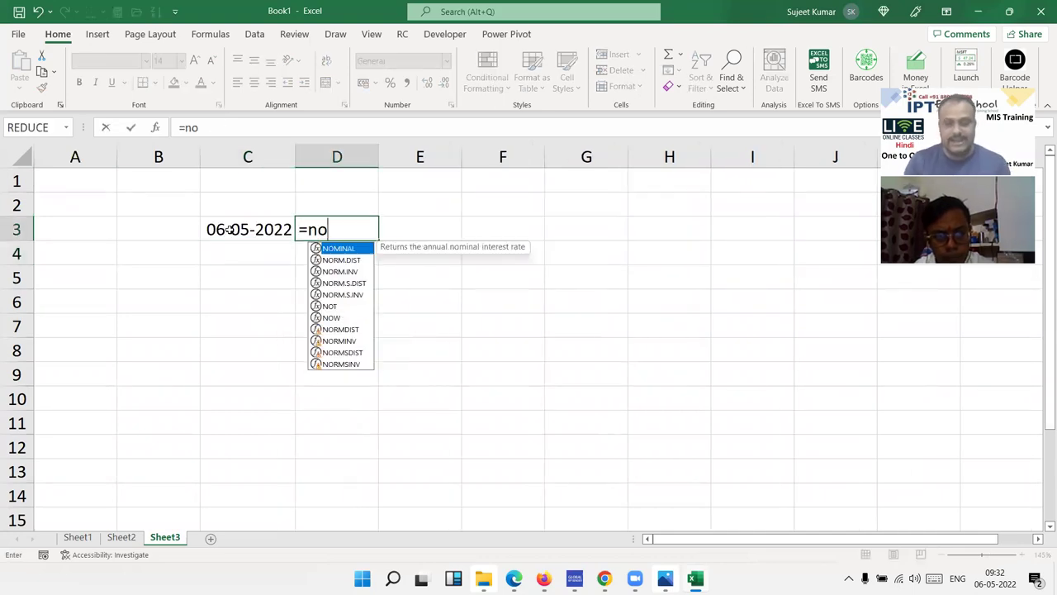
pyautogui.write('w')
pyautogui.press('Tab')
pyautogui.press('Return')
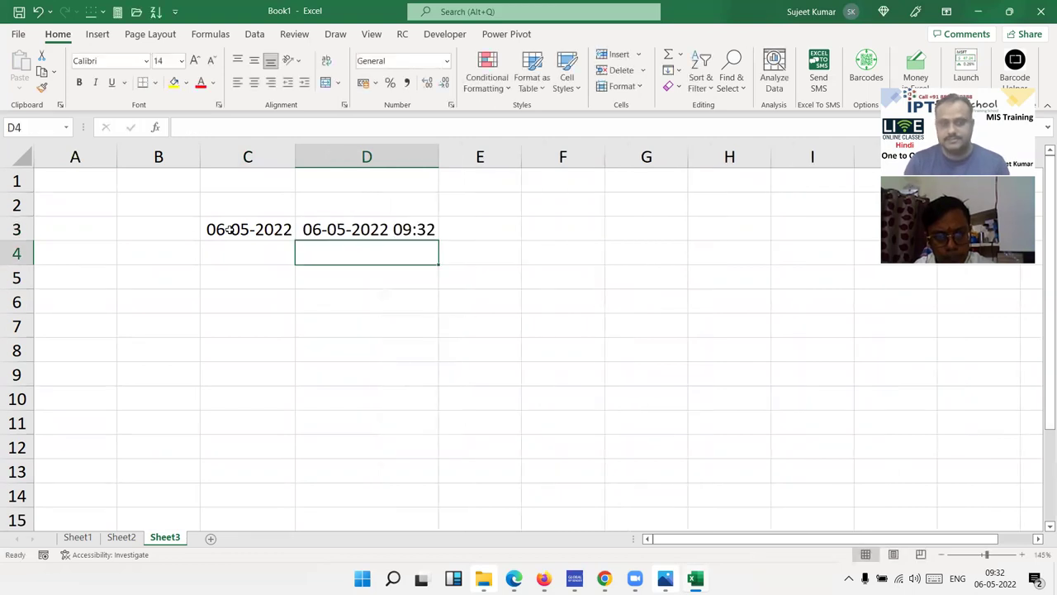
pyautogui.press('Up')
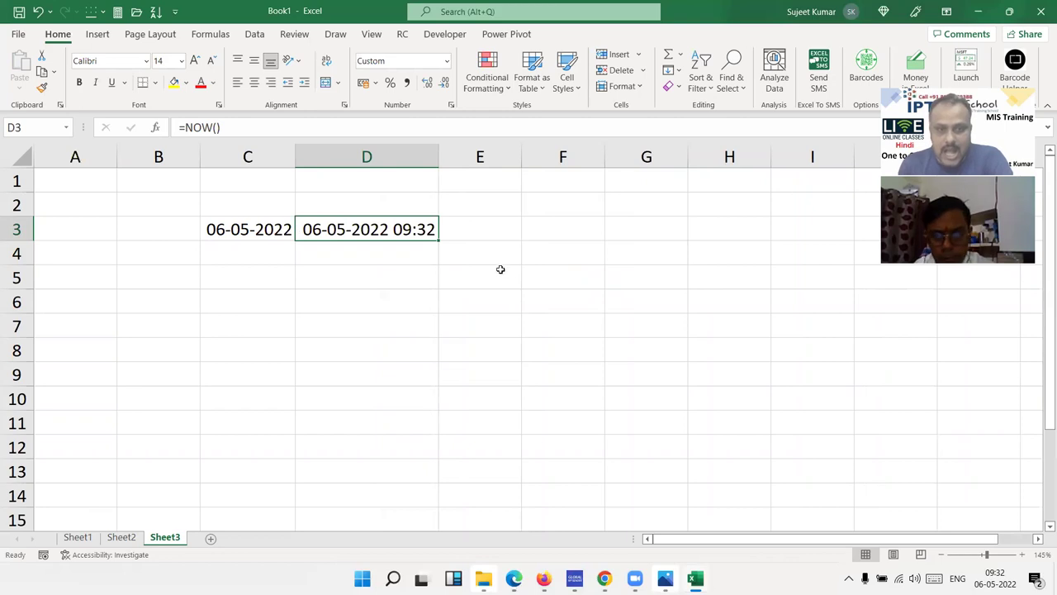
# - Enter 14 in E6 and 5 in F6
pyautogui.click(501, 304)
pyautogui.write('1')
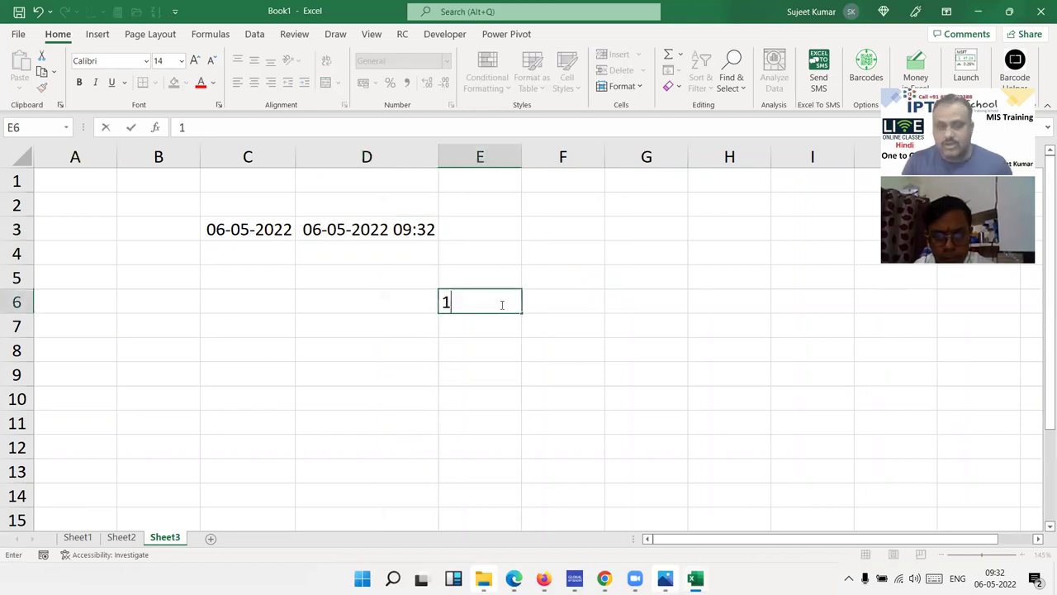
pyautogui.write('4')
pyautogui.press('Tab')
pyautogui.write('10')
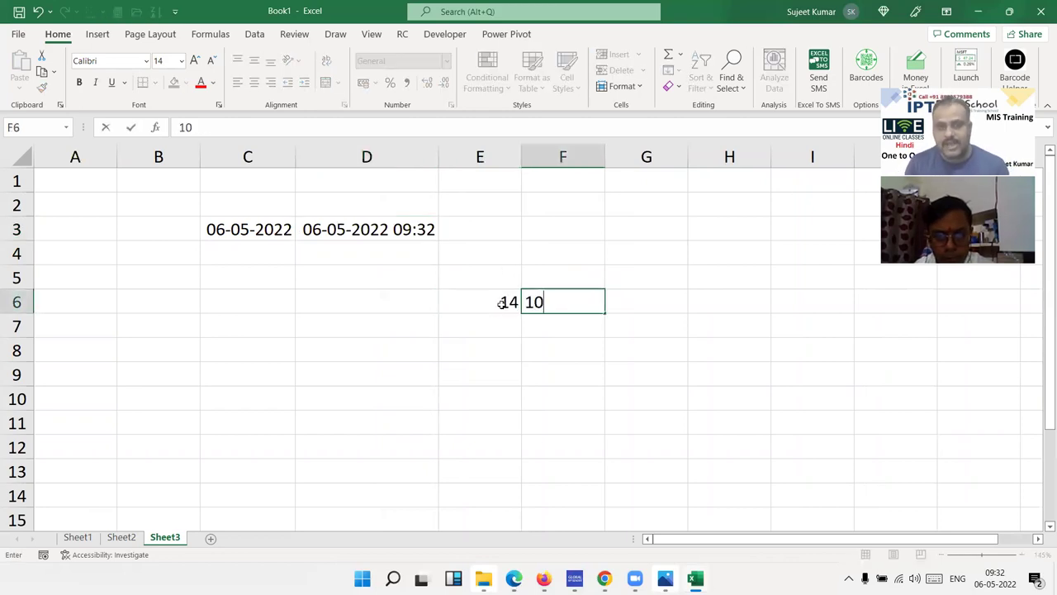
pyautogui.press('Escape')
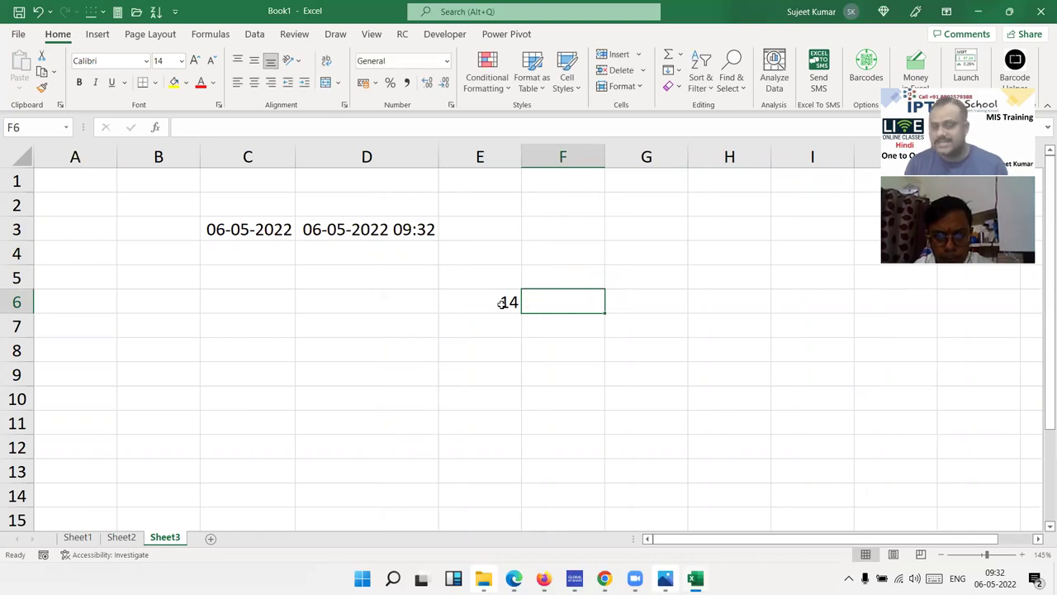
pyautogui.write('50')
pyautogui.press('BackSpace')
pyautogui.press('Return')
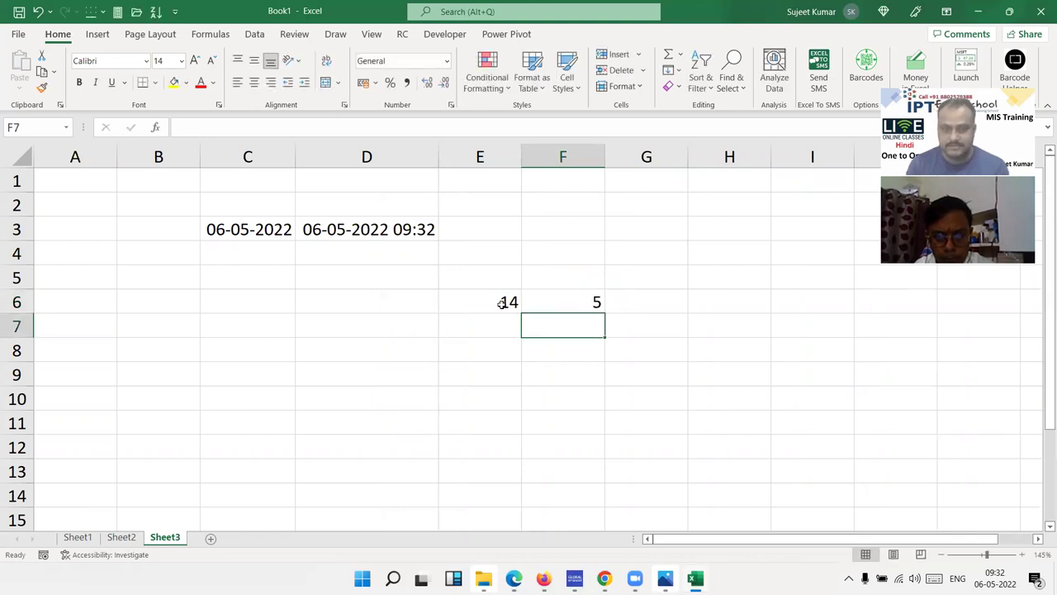
# - Enter =MOD(E6,F6) in G6 so it returns 4
pyautogui.press('Up')
pyautogui.press('Right')
pyautogui.write('=mo')
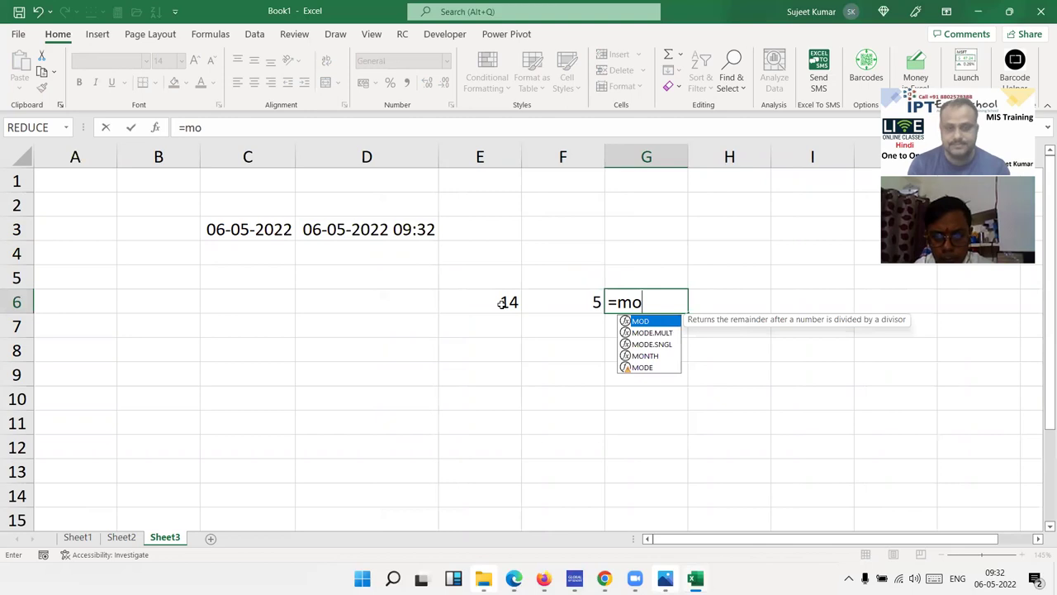
pyautogui.press('Tab')
pyautogui.press('Left')
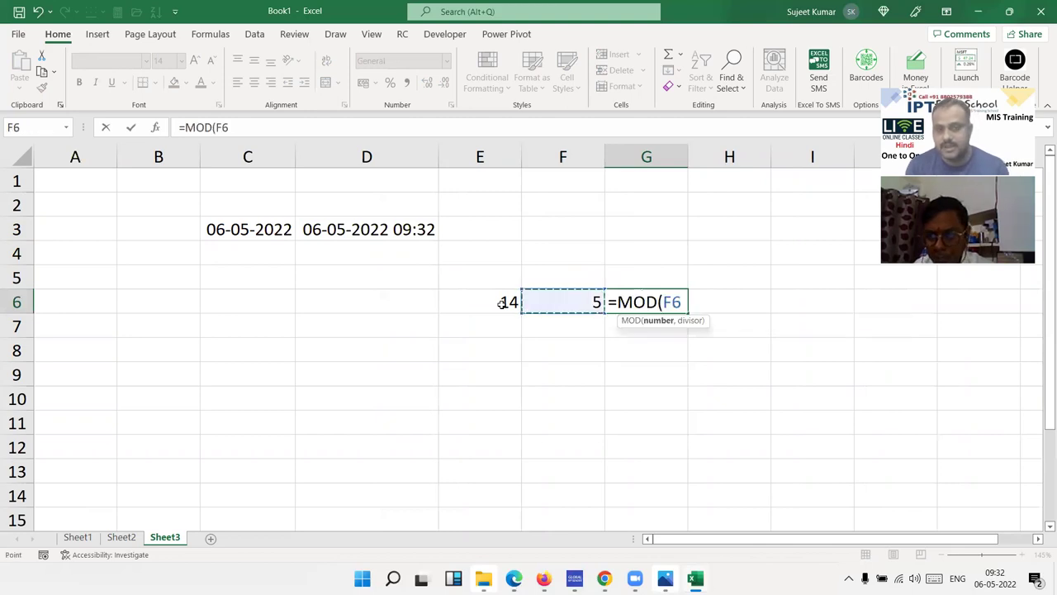
pyautogui.press('Left')
pyautogui.write(',')
pyautogui.press('Left')
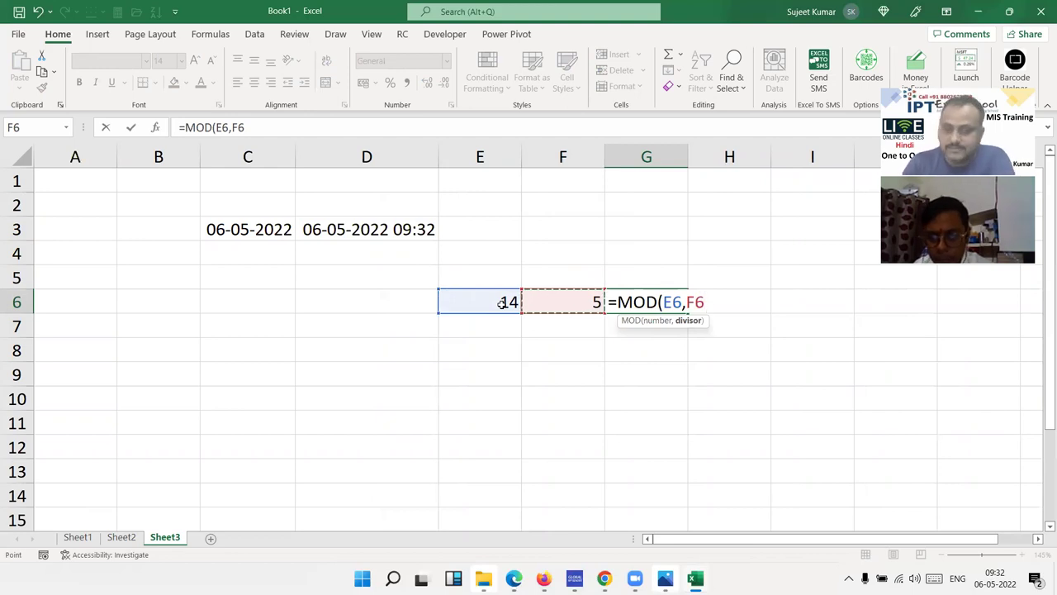
pyautogui.press('Return')
pyautogui.press('Up')
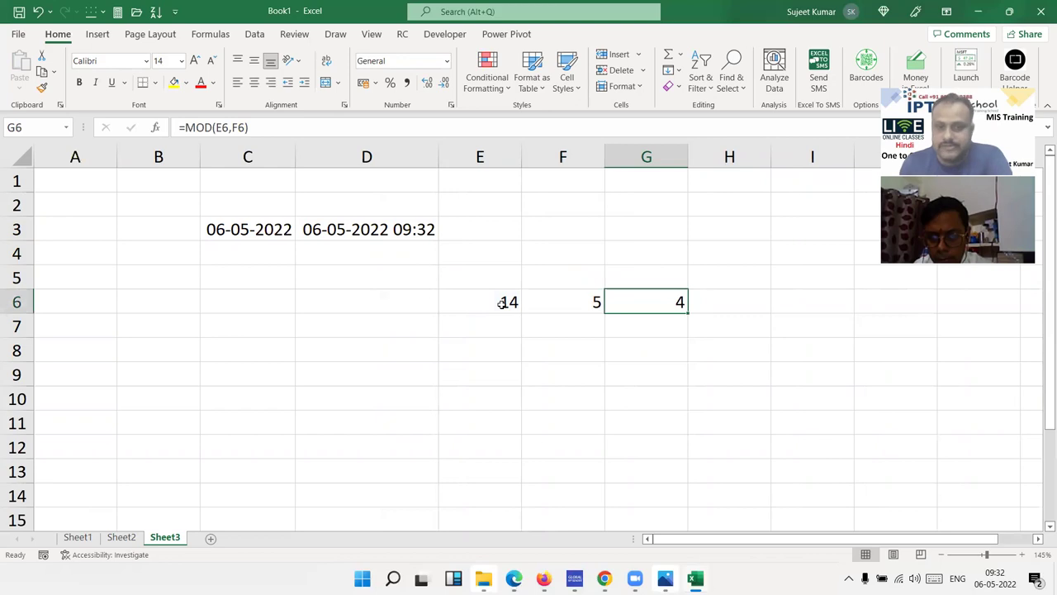
# - Compare the =NOW() formula in D3 with the MOD formula in G6, ending on D3
pyautogui.click(400, 231)
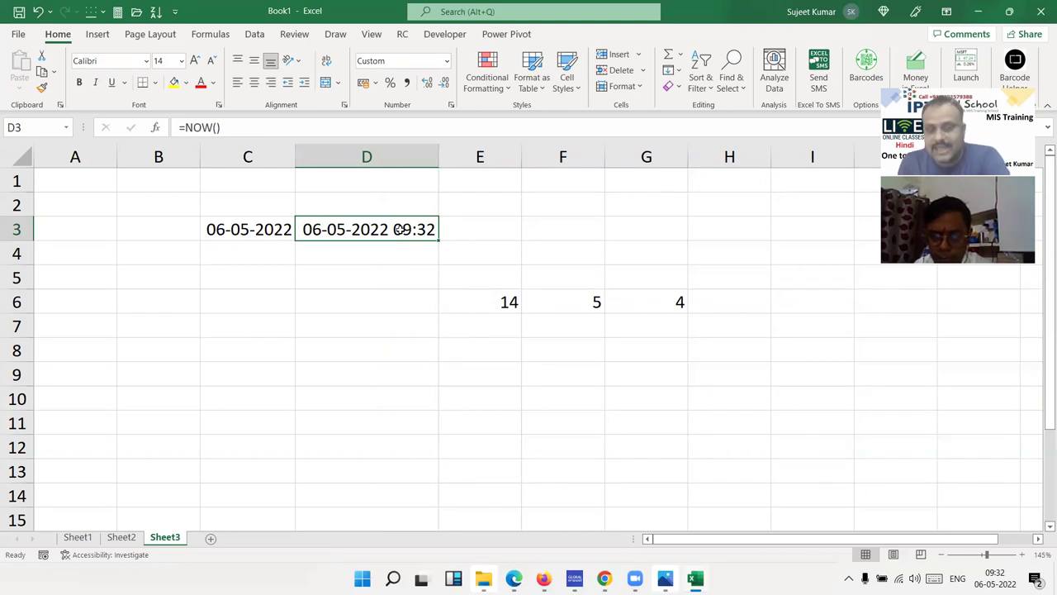
pyautogui.click(668, 304)
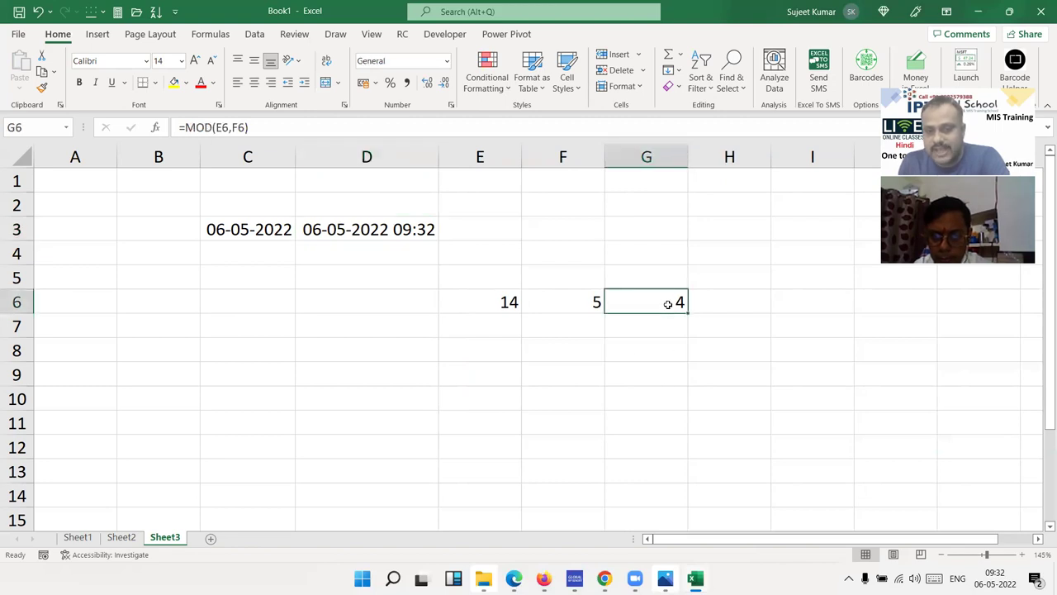
pyautogui.click(406, 230)
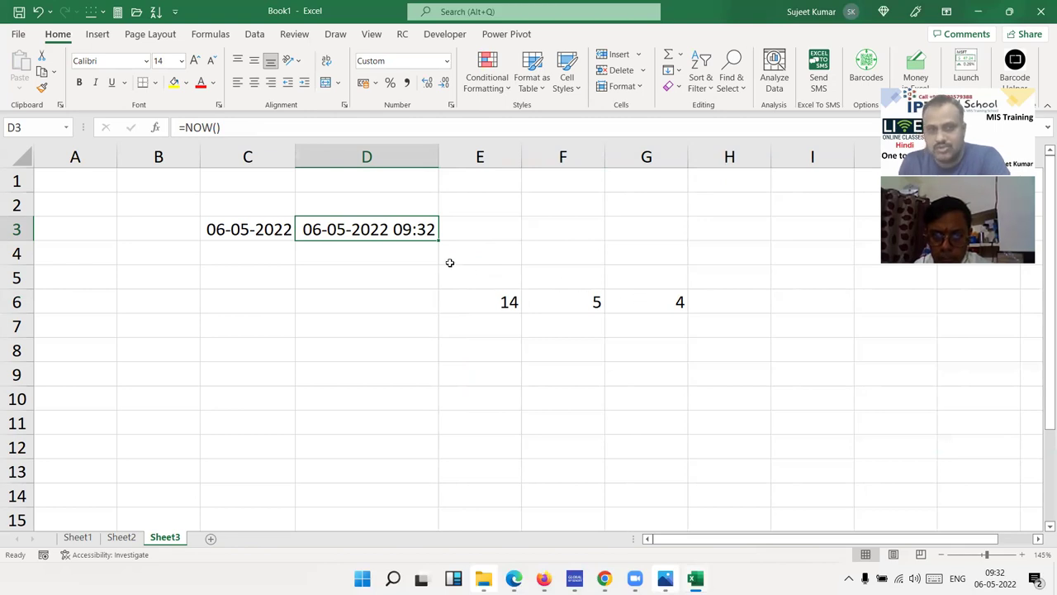
pyautogui.click(660, 301)
pyautogui.click(397, 225)
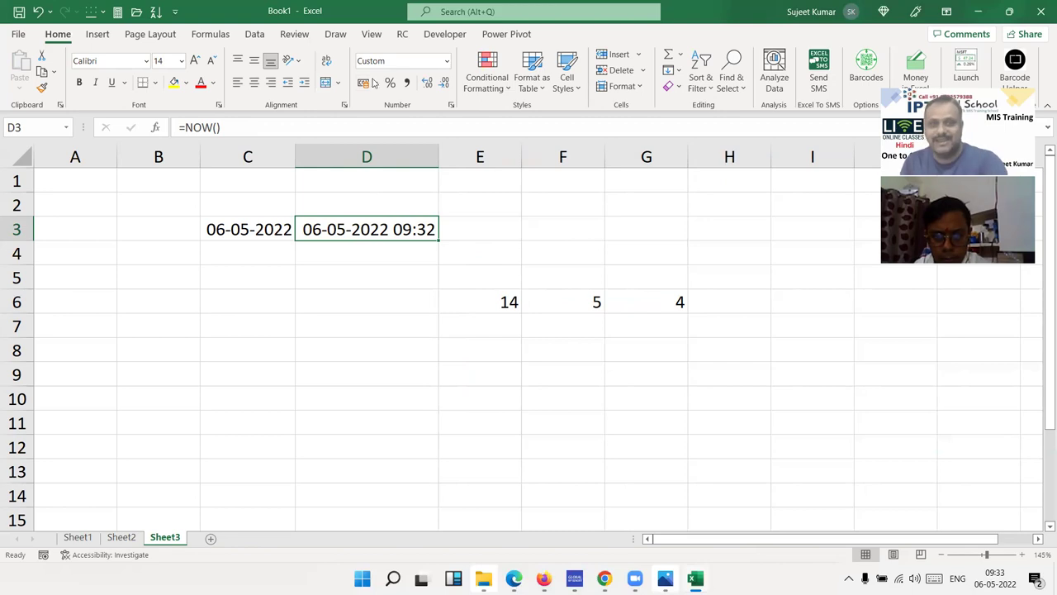
# - Format D3 as General so it shows the serial number 44687.39828
pyautogui.click(446, 61)
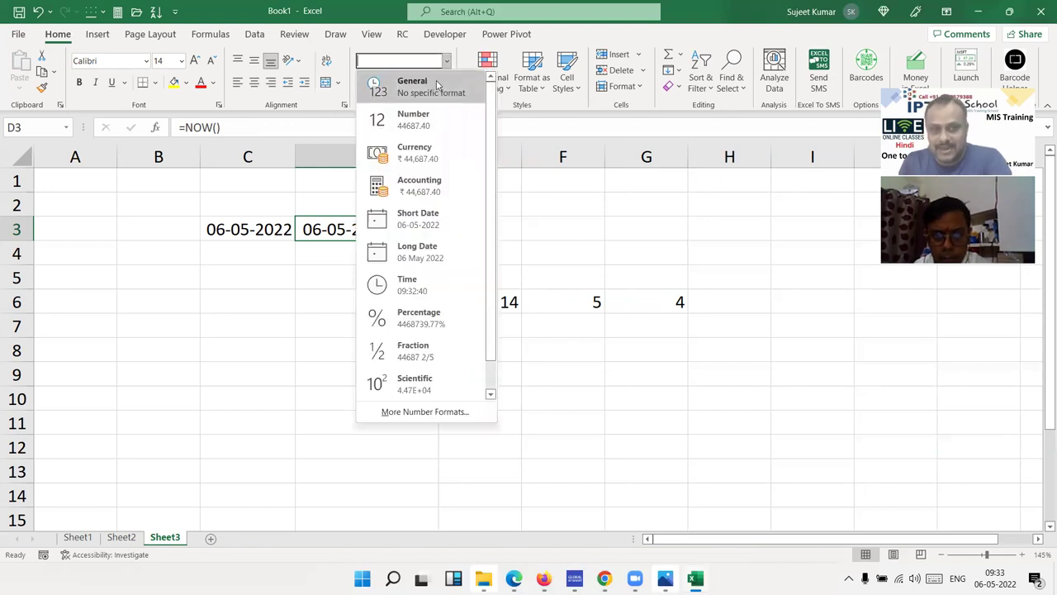
pyautogui.click(435, 89)
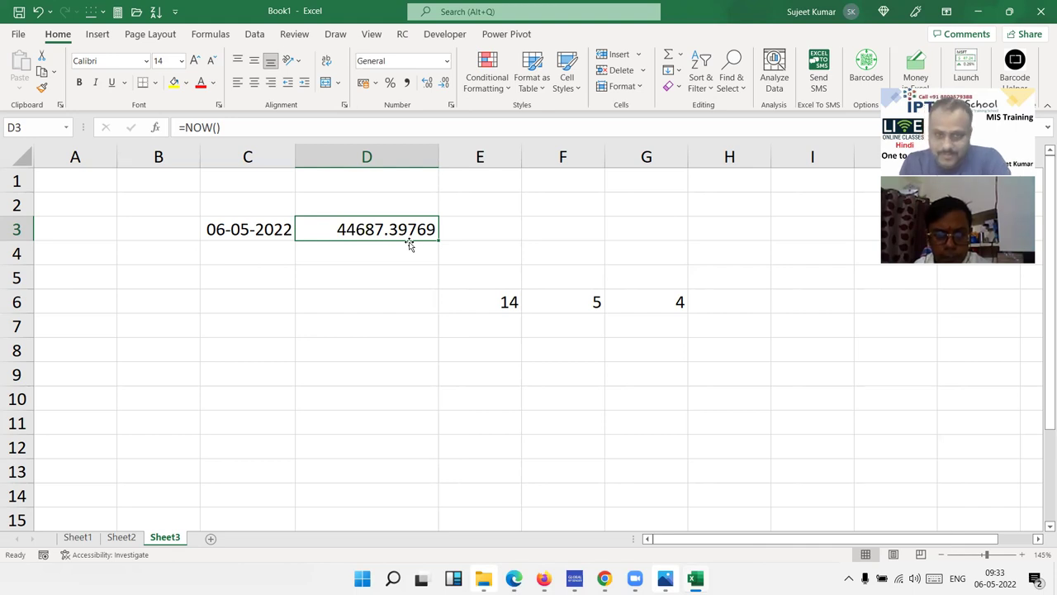
pyautogui.click(473, 235)
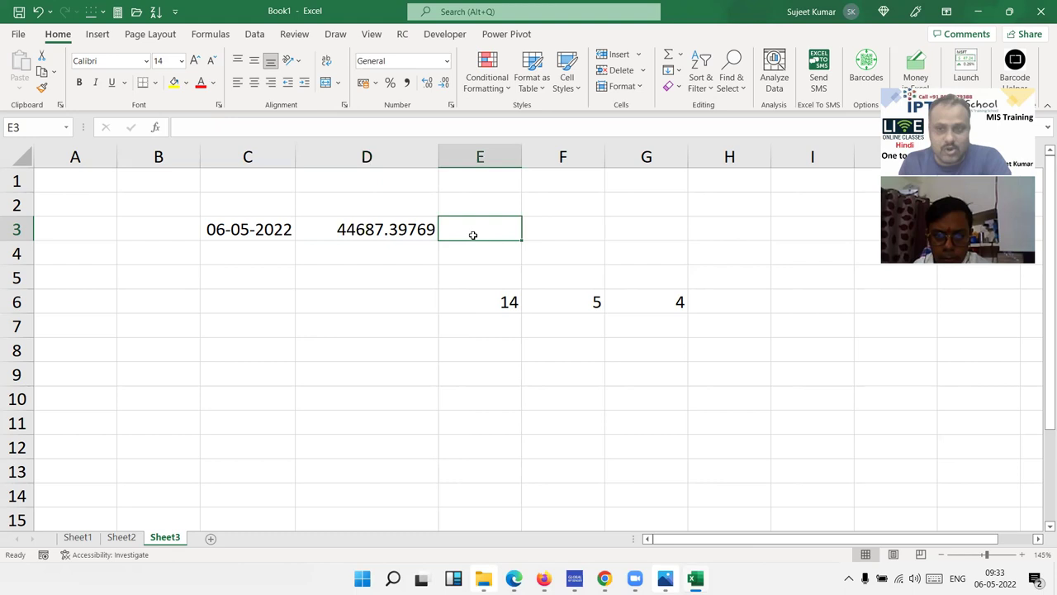
# - Re-enter G6's MOD formula to recalculate the sheet and refresh the NOW value
pyautogui.click(677, 301)
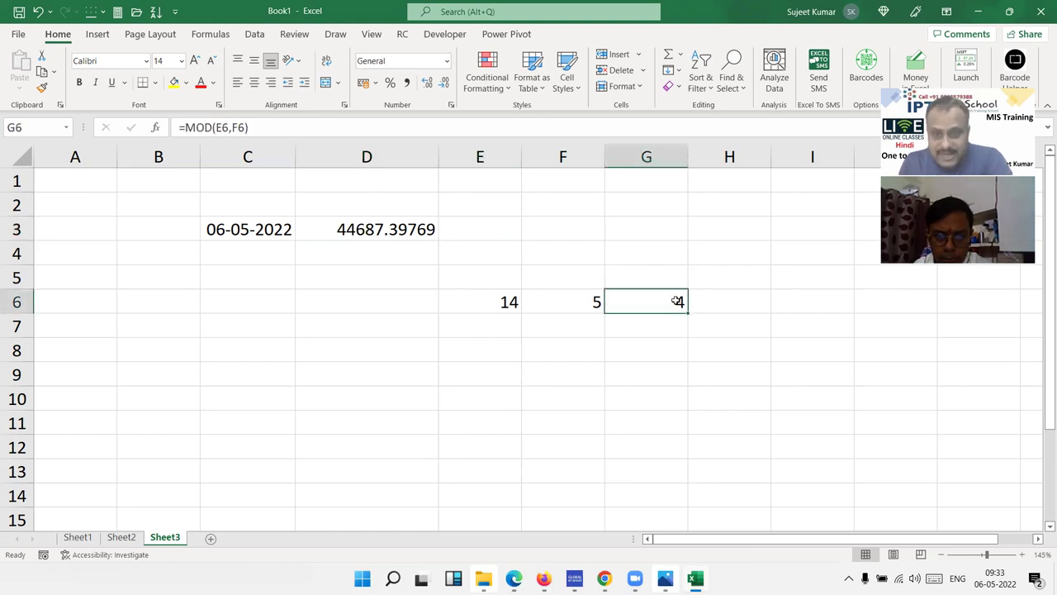
pyautogui.doubleClick(676, 302)
pyautogui.press('Return')
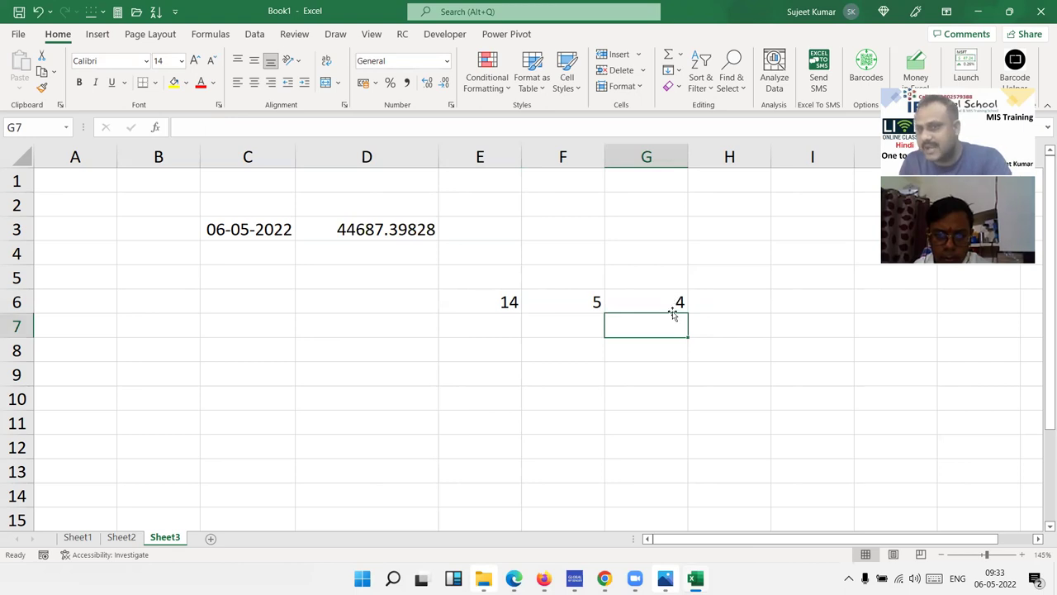
pyautogui.click(508, 233)
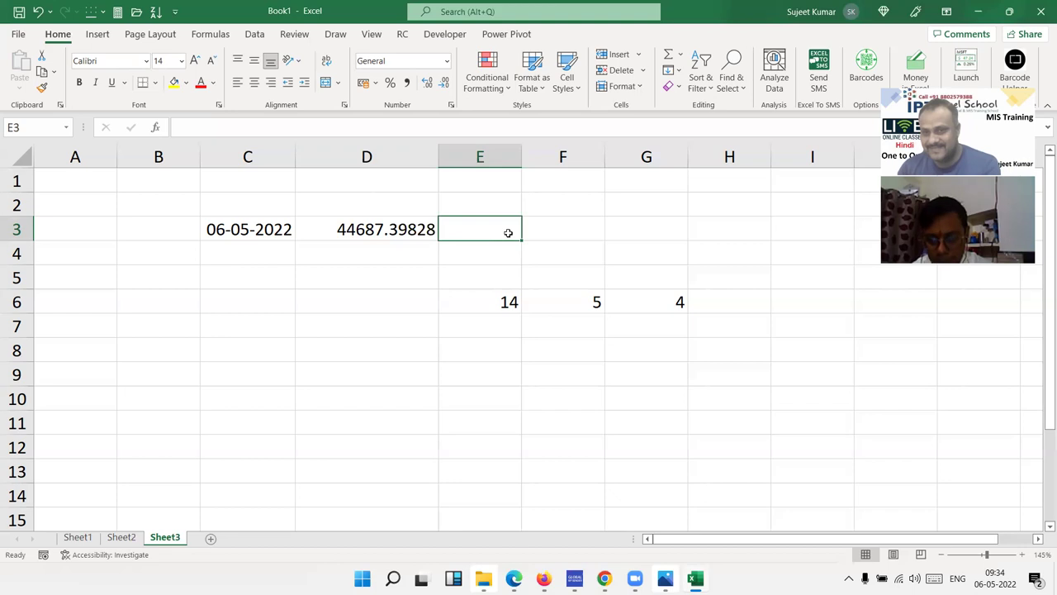
# - Enter =MOD(D3,1) in E3 and format it as a time, showing 09:34
pyautogui.write('=mo')
pyautogui.press('Tab')
pyautogui.press('Left')
pyautogui.write(',')
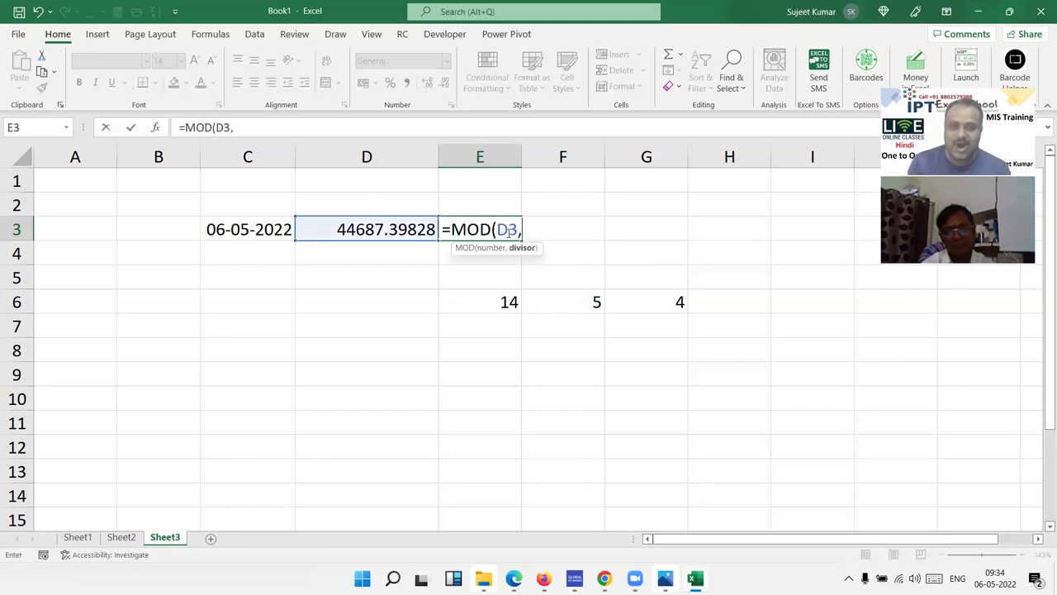
pyautogui.write('1')
pyautogui.press('Return')
pyautogui.click(508, 230)
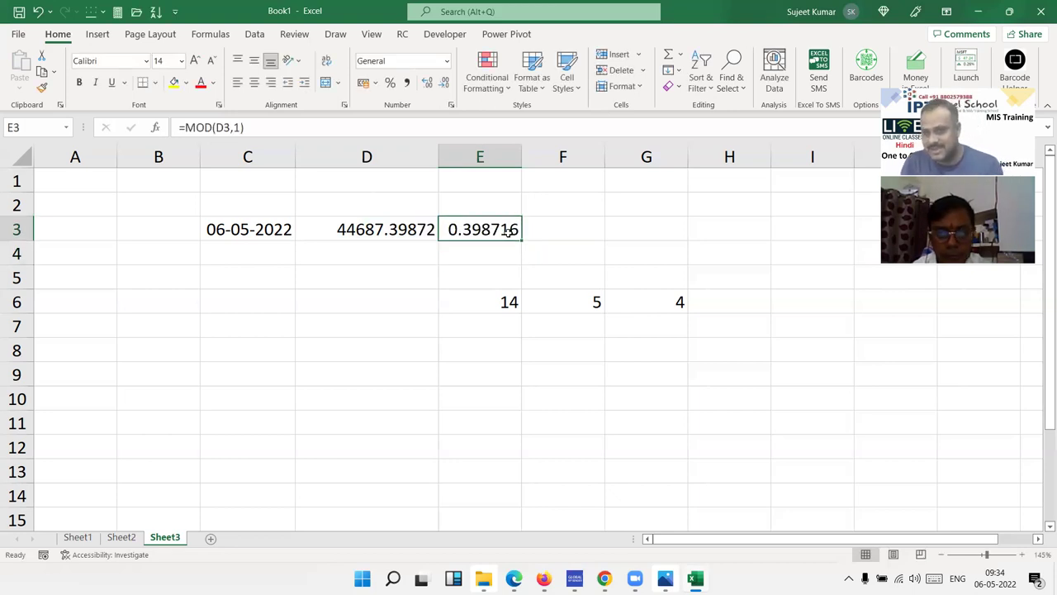
pyautogui.hotkey('ctrl', 'shift', '2')
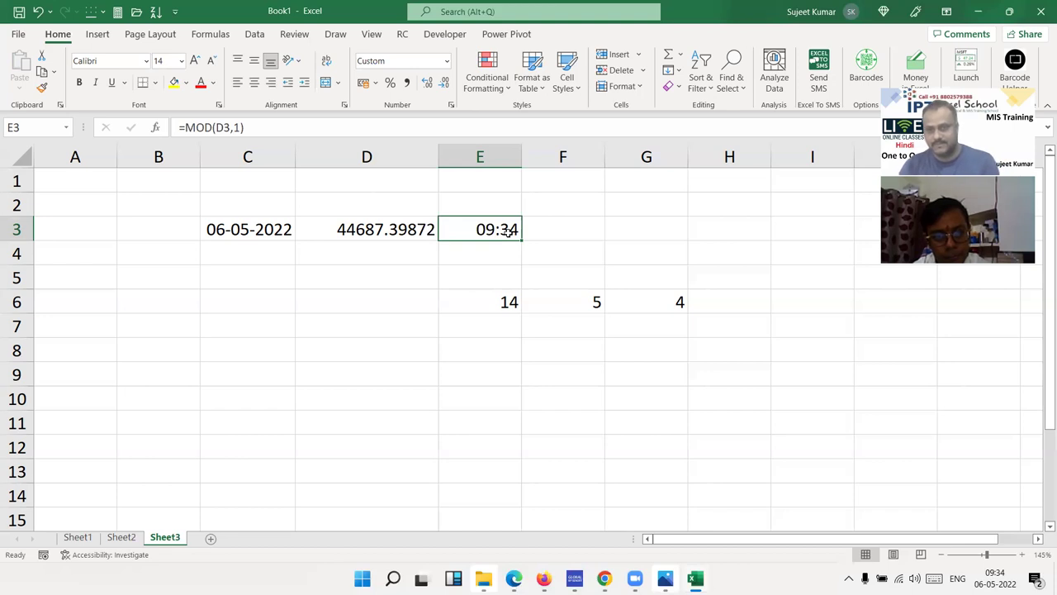
# - Open the recent workbook Data1
pyautogui.click(18, 36)
pyautogui.scroll(-2, 253, 302)
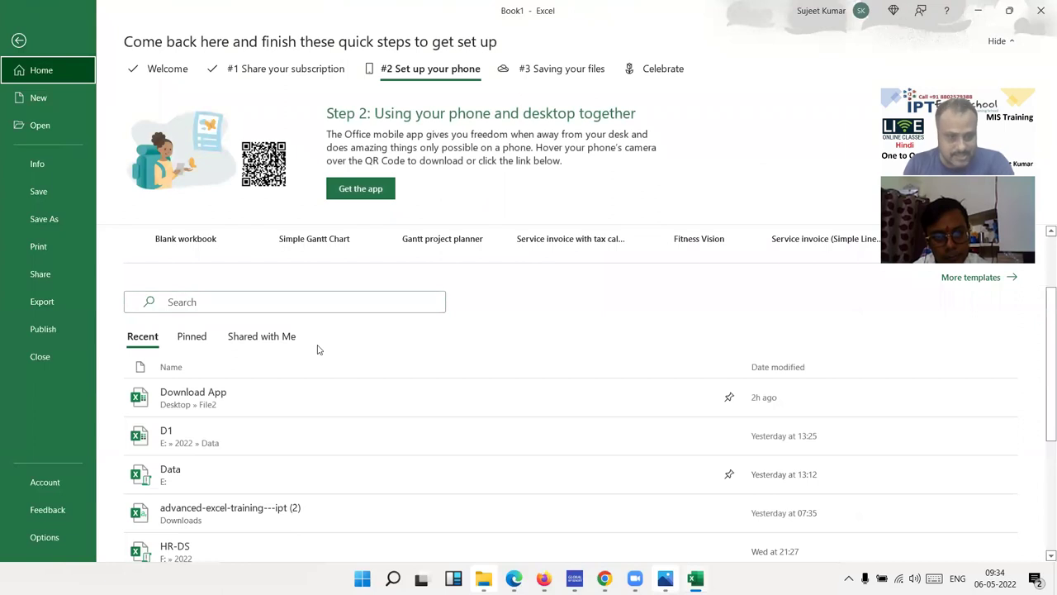
pyautogui.scroll(-2, 212, 479)
pyautogui.scroll(-2, 206, 463)
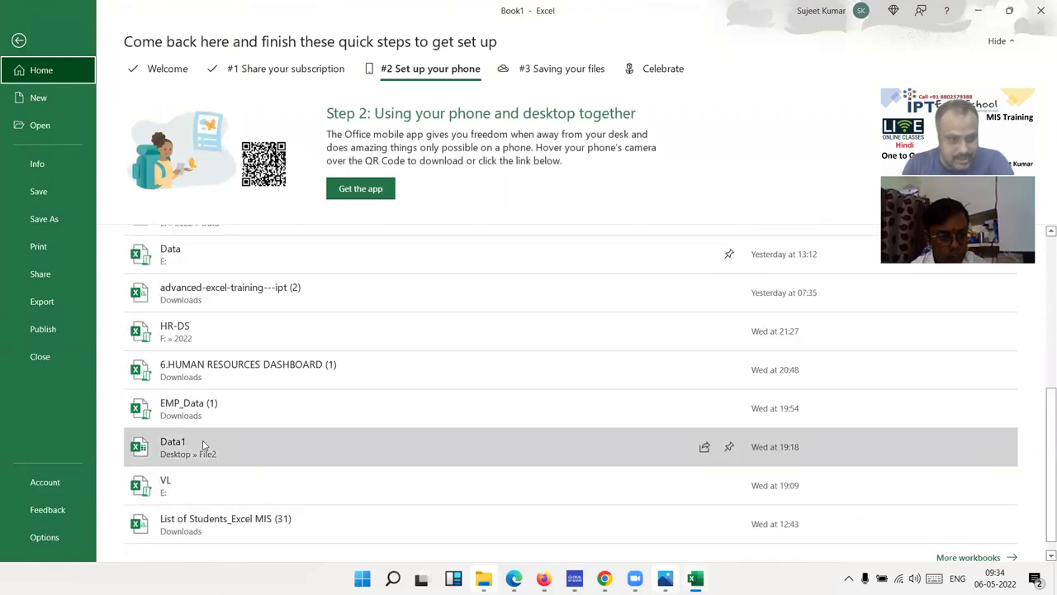
pyautogui.click(264, 451)
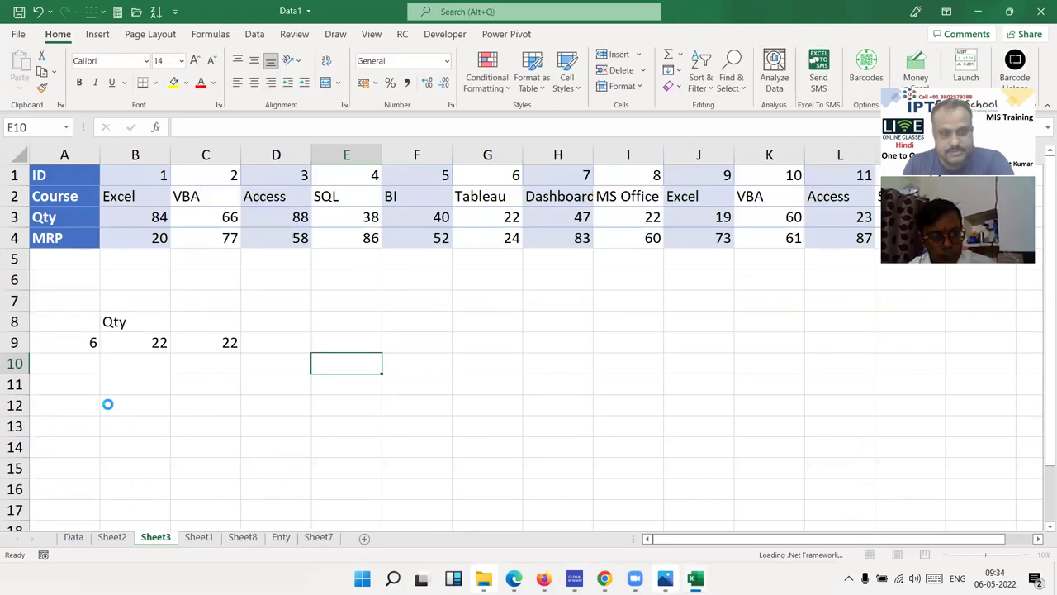
# - Copy the Data sheet's entire sales table and paste it into a new workbook, Book2
pyautogui.click(75, 537)
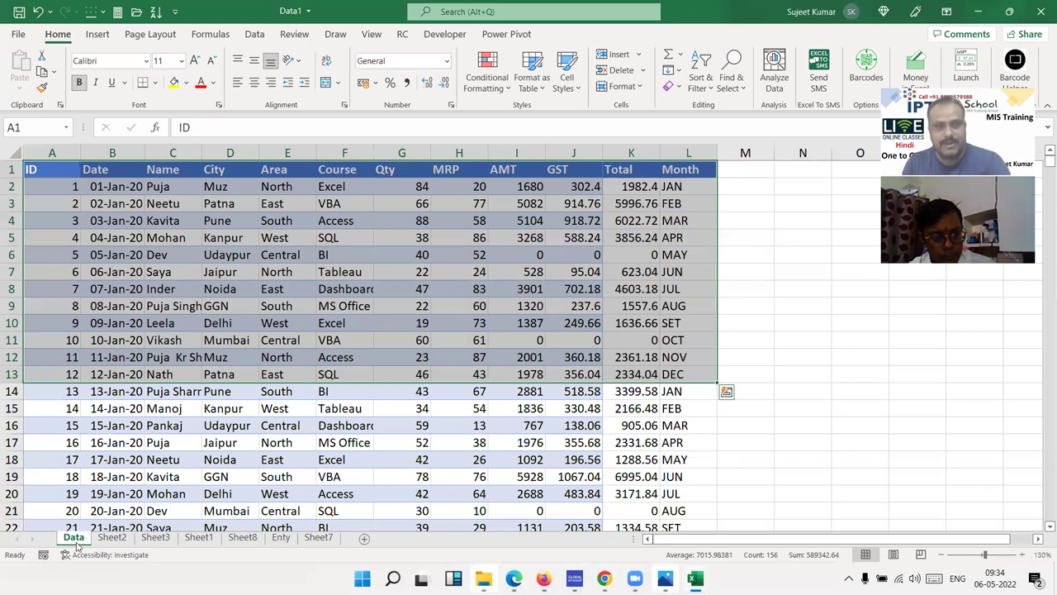
pyautogui.hotkey('ctrl', 'a')
pyautogui.scroll(-4, 79, 545)
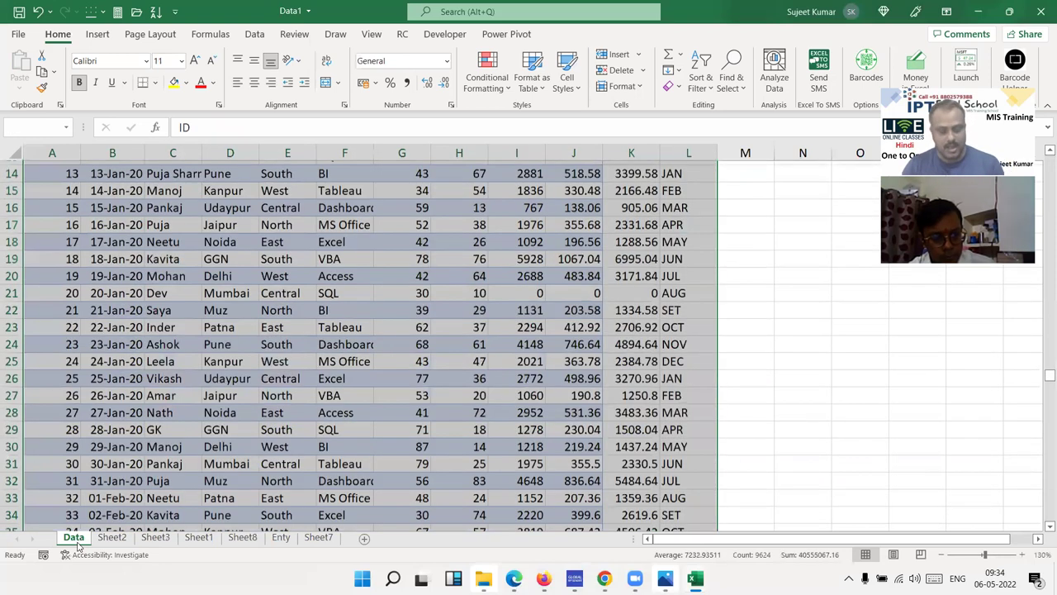
pyautogui.hotkey('ctrl', 'c')
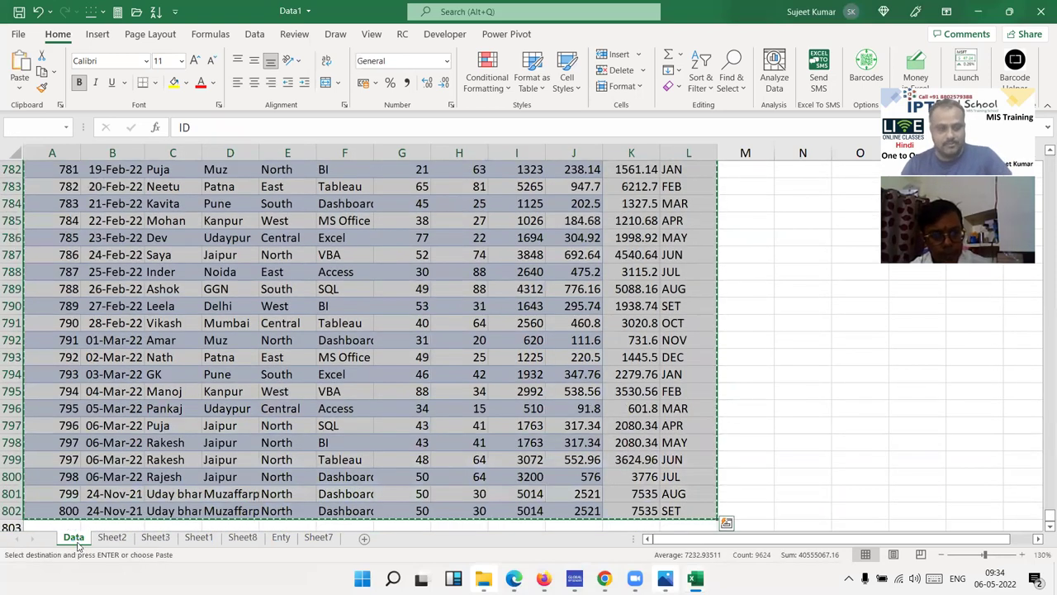
pyautogui.hotkey('ctrl', 'n')
pyautogui.hotkey('ctrl', 'v')
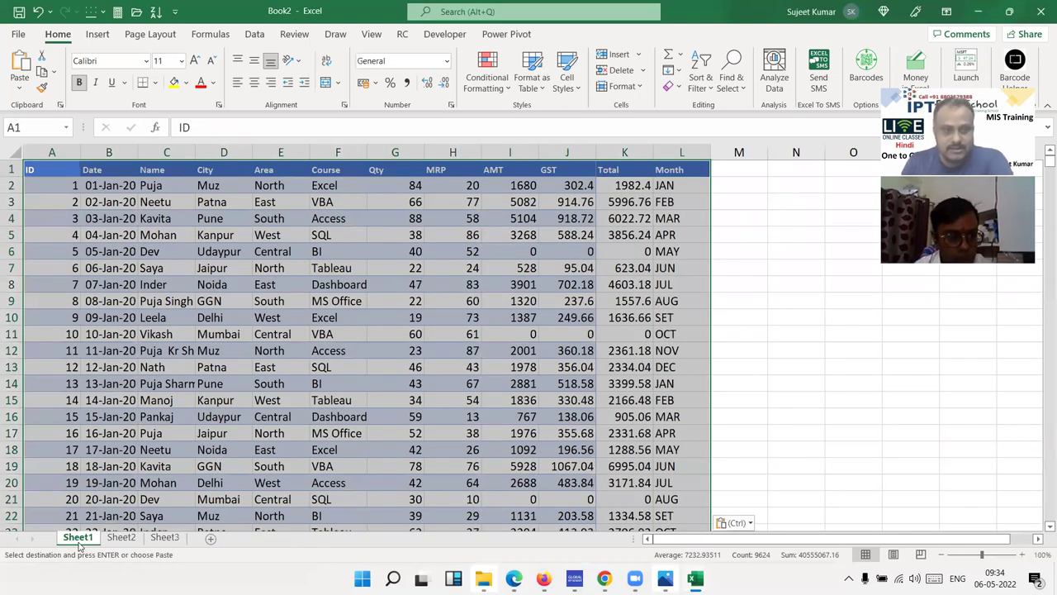
pyautogui.click(365, 234)
pyautogui.moveTo(271, 188); pyautogui.dragTo(260, 295)
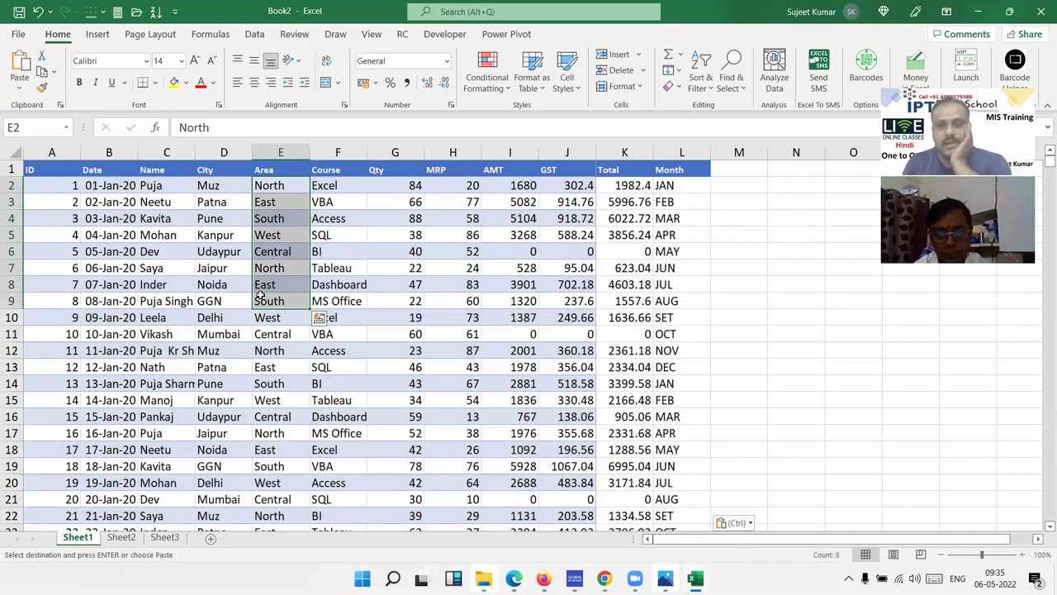
pyautogui.click(273, 198)
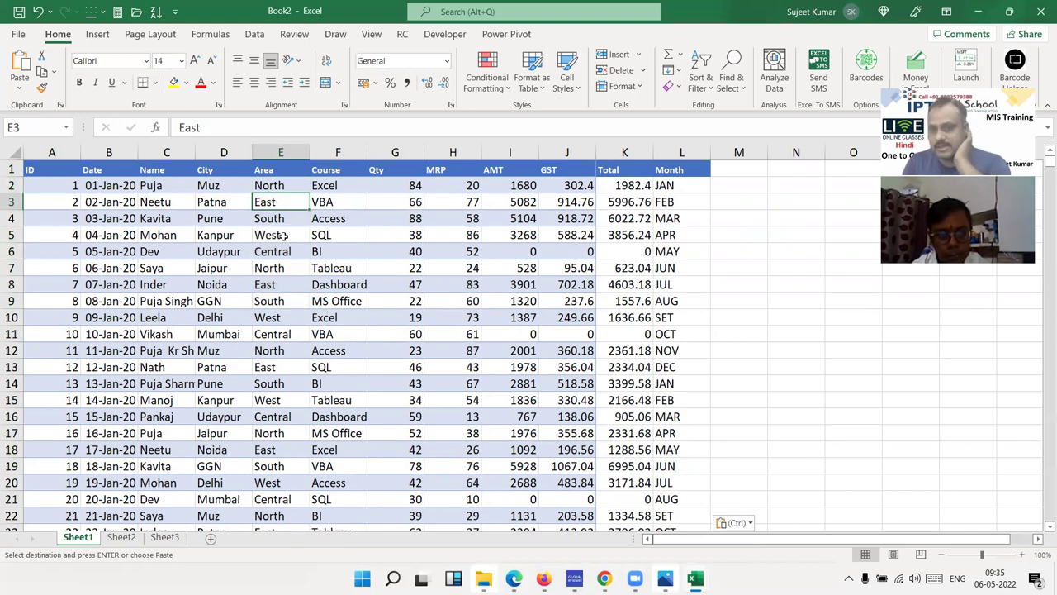
pyautogui.scroll(-2, 281, 236)
pyautogui.scroll(-2, 281, 236)
pyautogui.scroll(1, 281, 235)
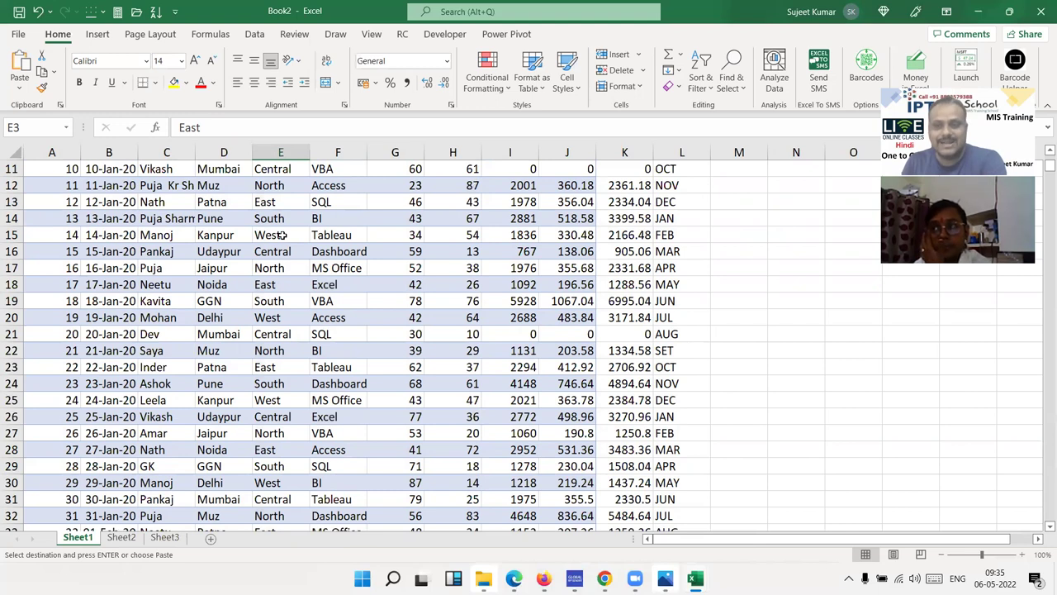
pyautogui.scroll(4, 281, 235)
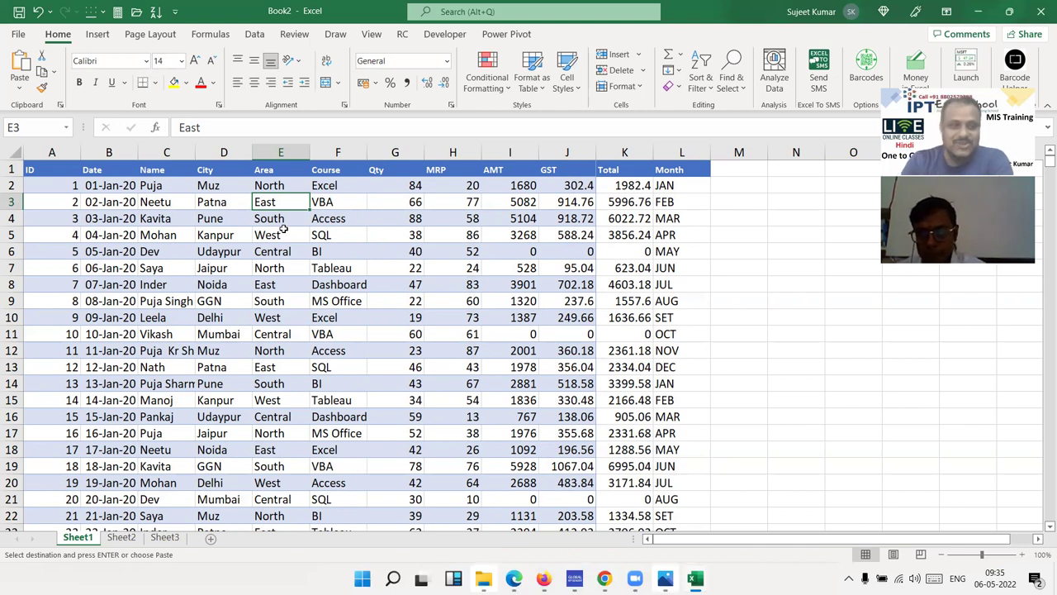
pyautogui.click(54, 168)
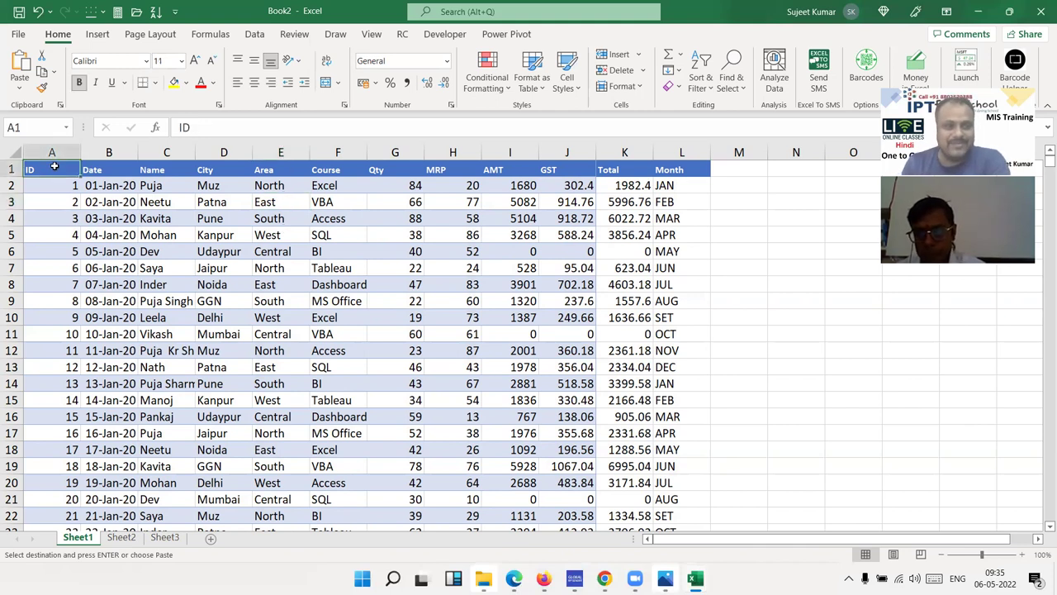
# - Insert a PivotTable from the sales data on a new worksheet
pyautogui.click(97, 34)
pyautogui.click(25, 65)
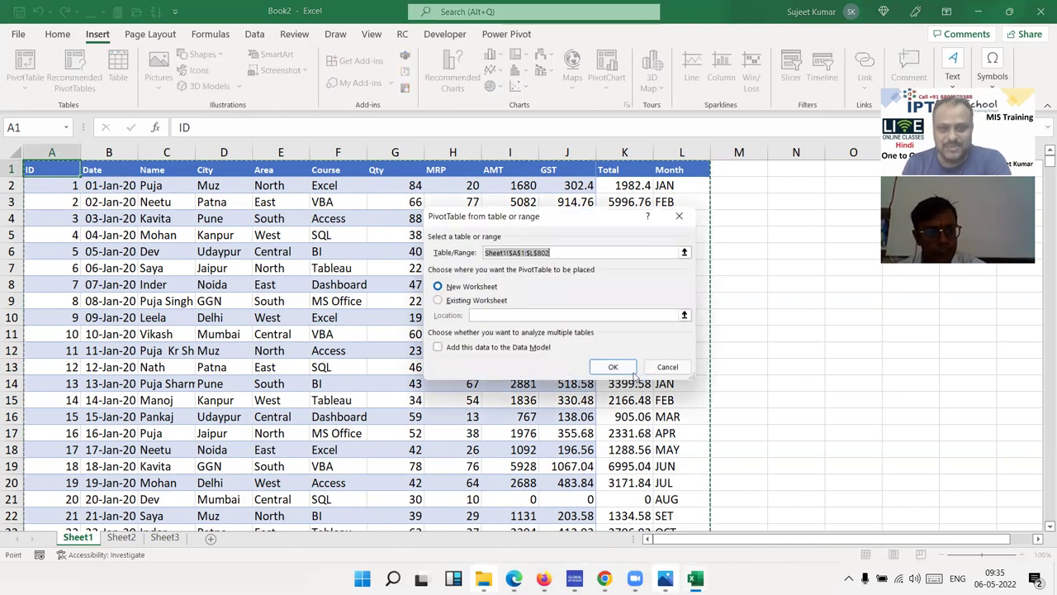
pyautogui.click(615, 366)
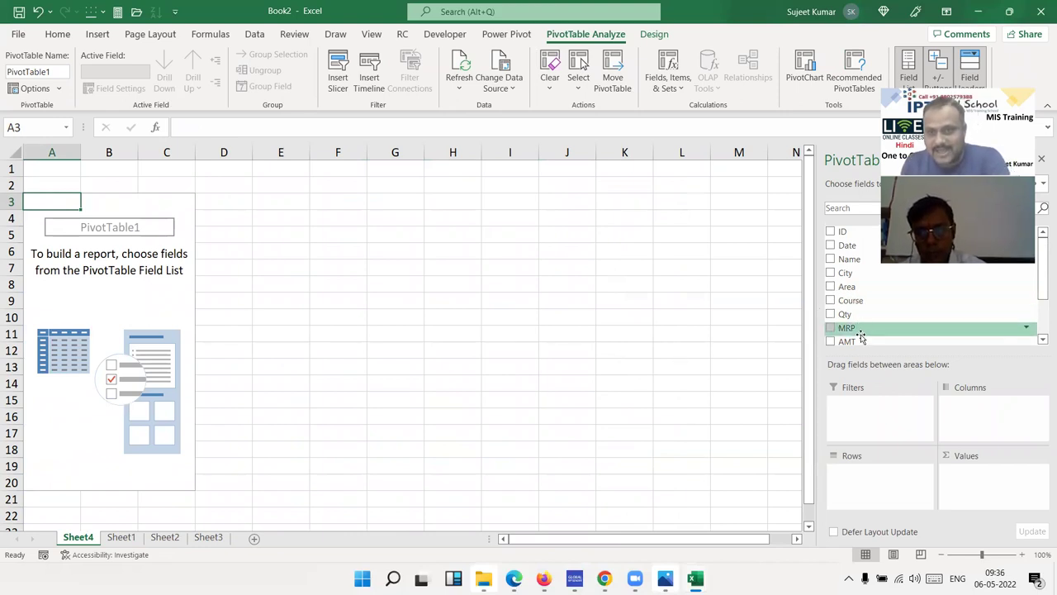
pyautogui.scroll(-2, 855, 322)
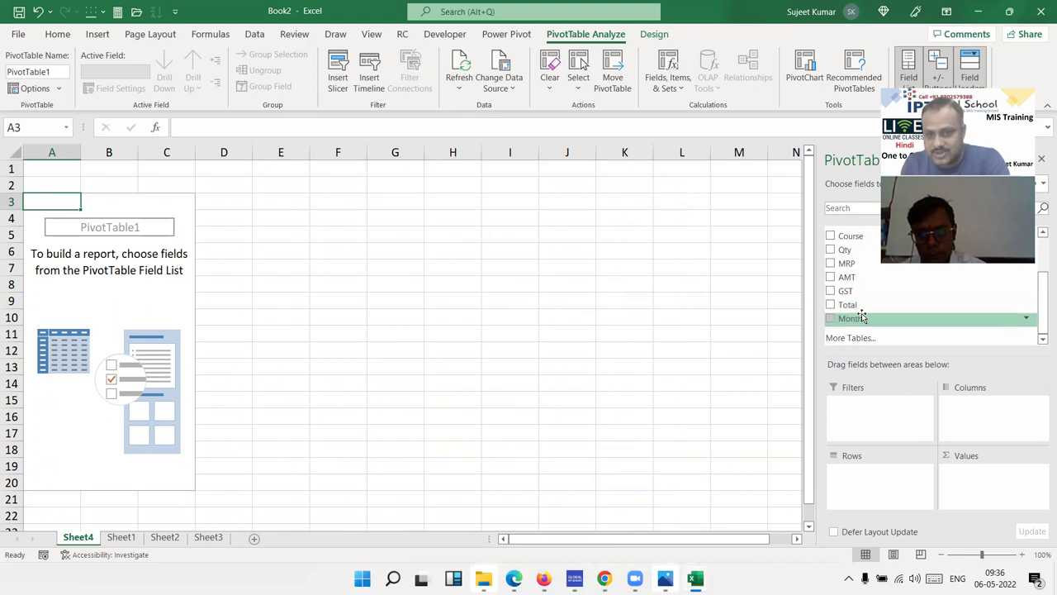
pyautogui.scroll(2, 855, 318)
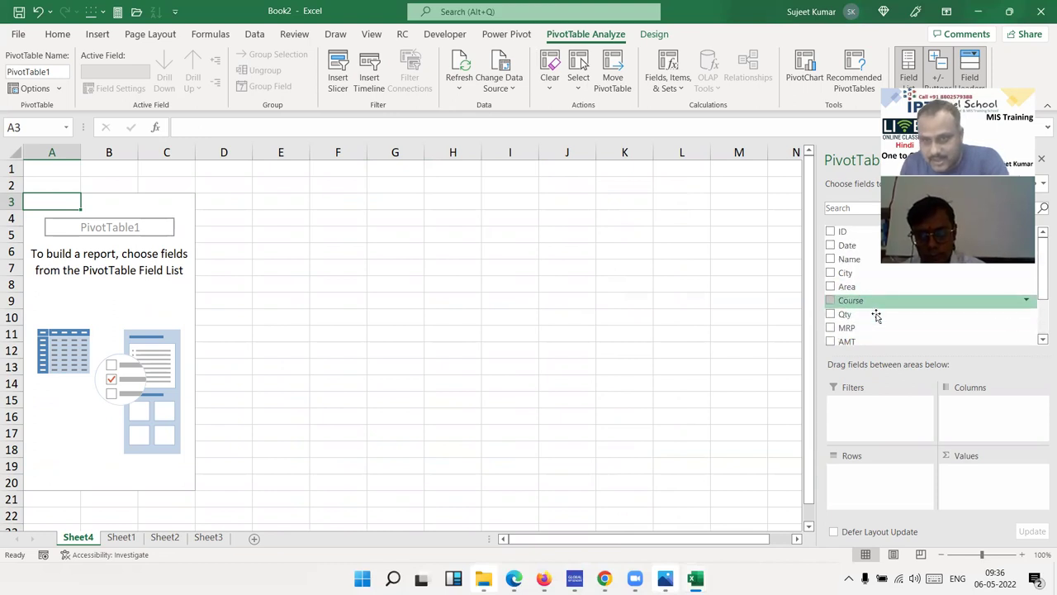
# - Put Area in Rows and count Name in Values, then review each area's count
pyautogui.moveTo(857, 287); pyautogui.dragTo(878, 471)
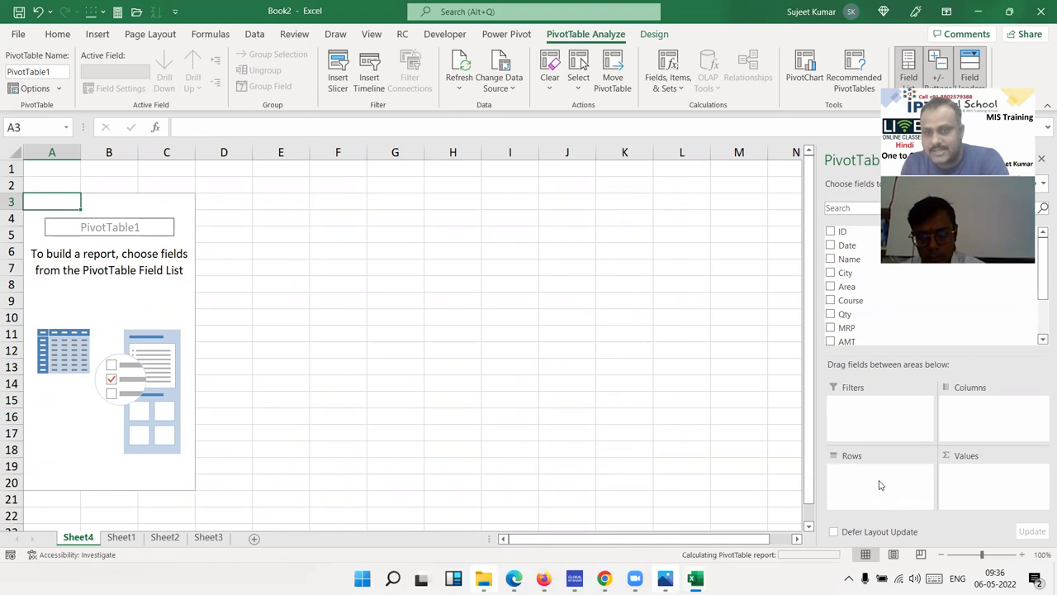
pyautogui.moveTo(848, 259); pyautogui.dragTo(977, 479)
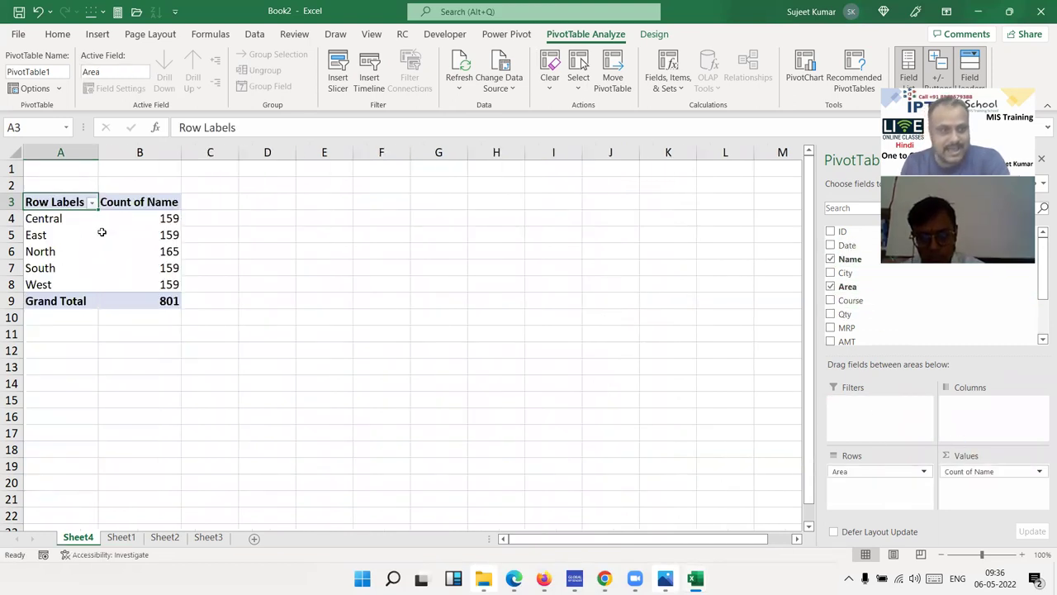
pyautogui.click(165, 285)
pyautogui.click(168, 267)
pyautogui.click(169, 251)
pyautogui.click(171, 234)
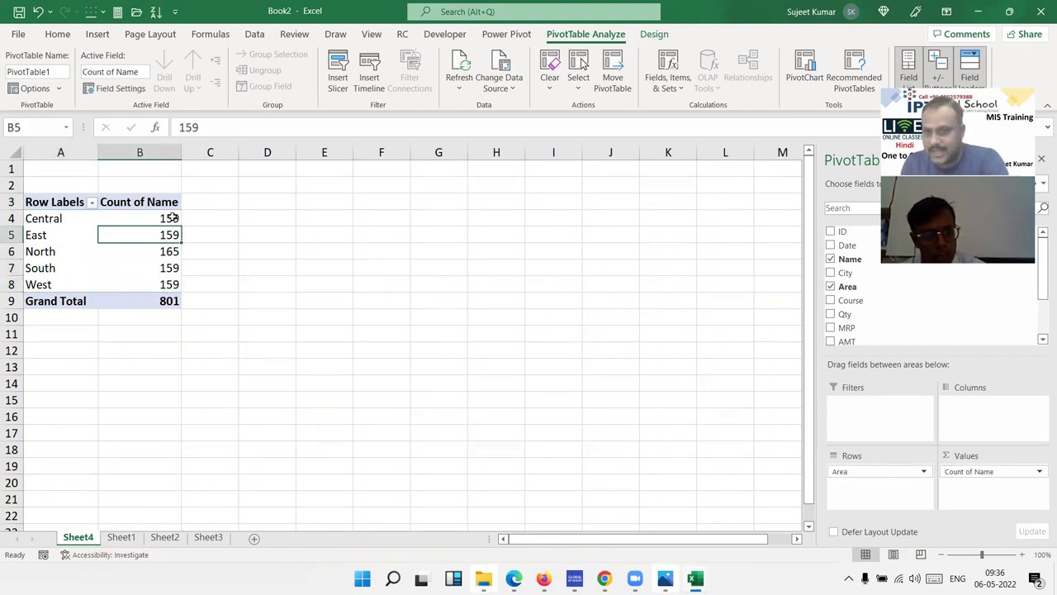
pyautogui.click(173, 215)
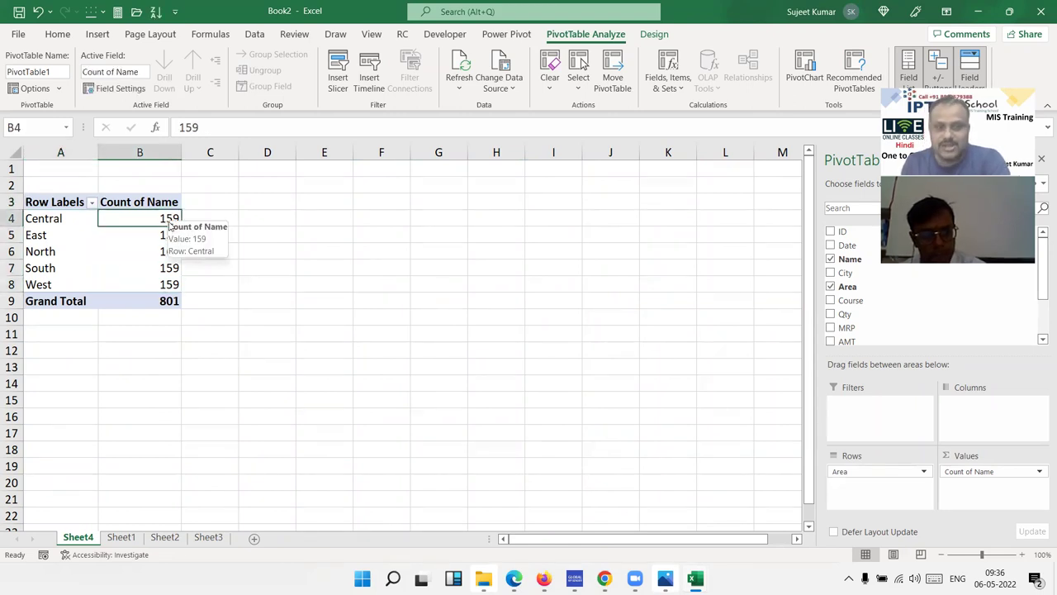
# - Drill into Central's count of 159 and widen the Date column of the detail sheet
pyautogui.doubleClick(153, 218)
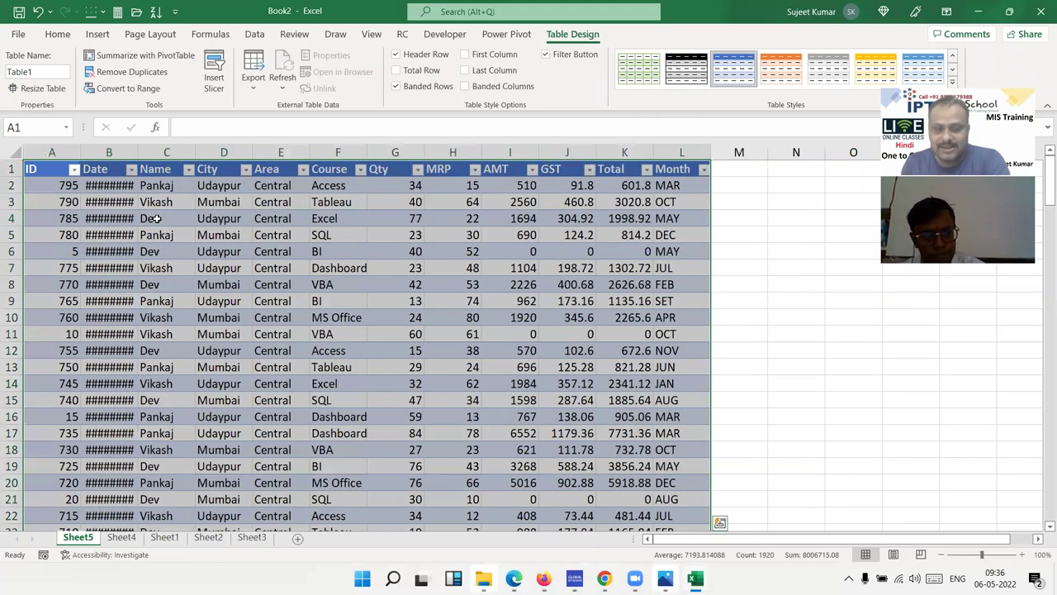
pyautogui.doubleClick(138, 152)
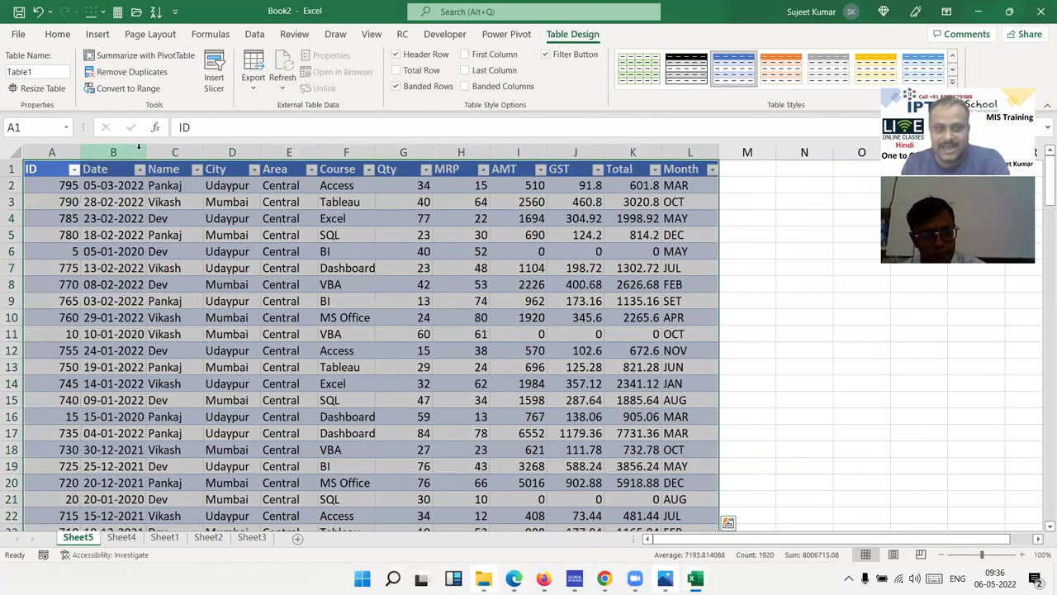
pyautogui.moveTo(276, 201); pyautogui.dragTo(281, 320)
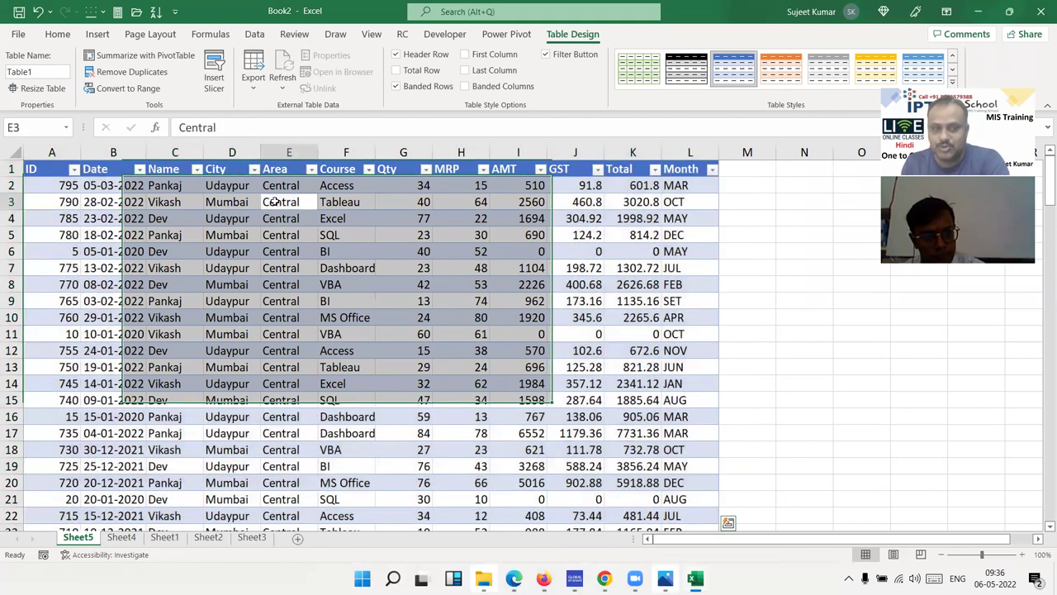
# - Look at the pivot's area sort options without changing anything, then return to the detail sheet
pyautogui.click(121, 537)
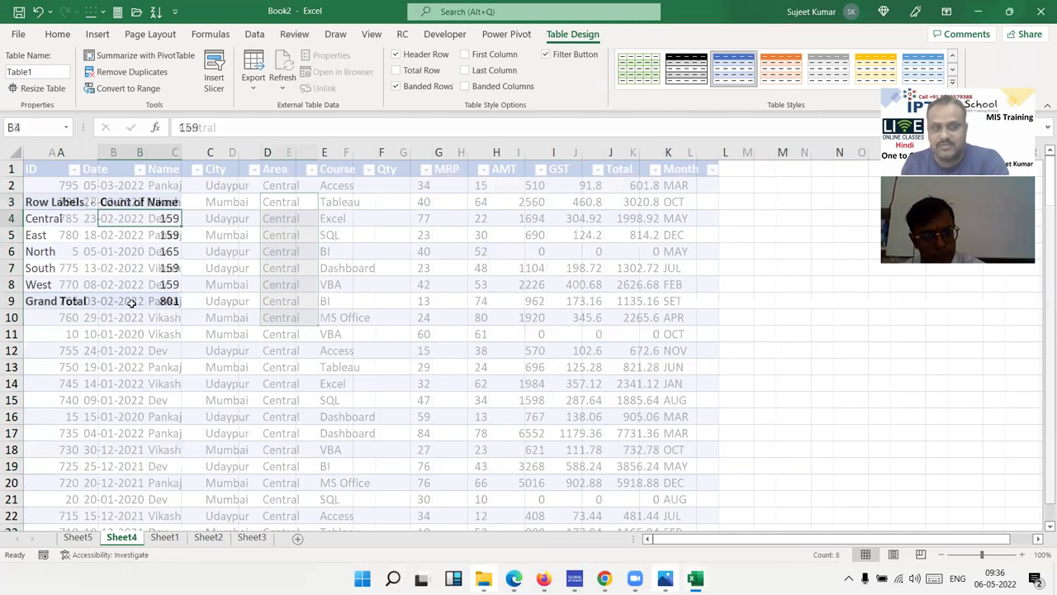
pyautogui.click(92, 202)
pyautogui.press('Escape')
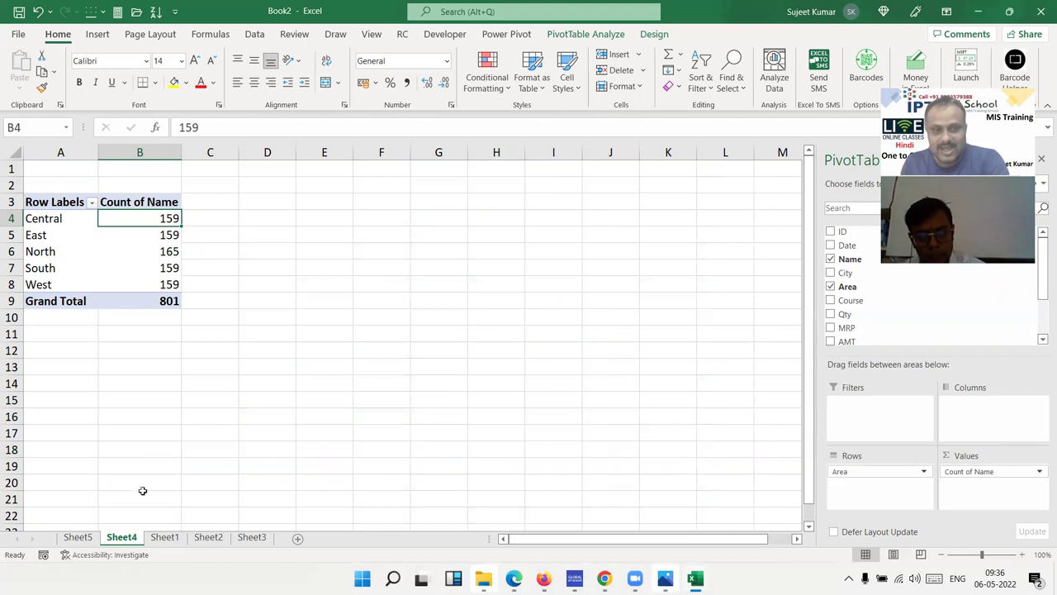
pyautogui.click(87, 539)
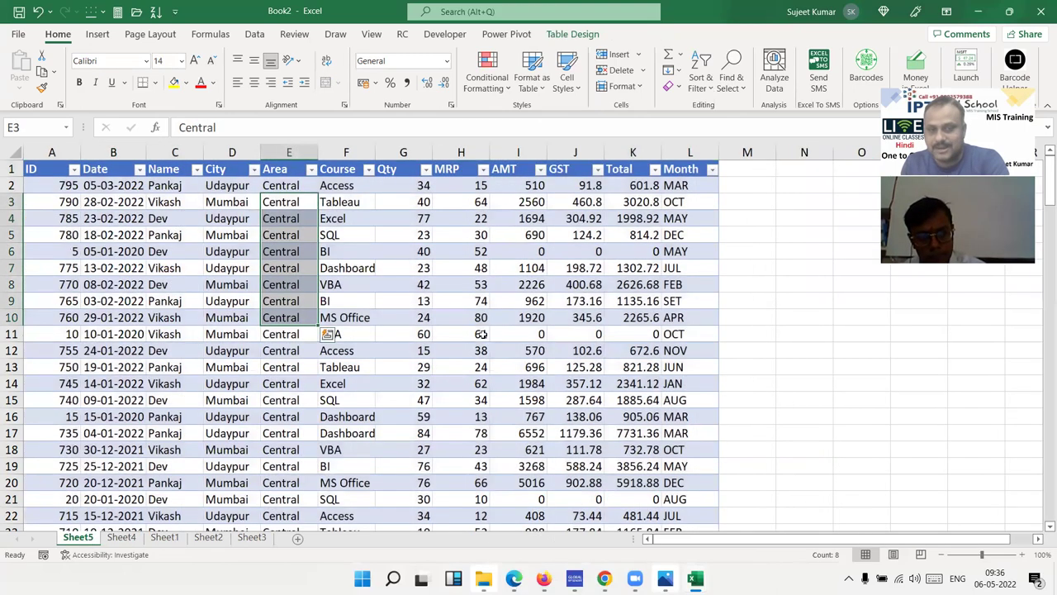
pyautogui.click(493, 332)
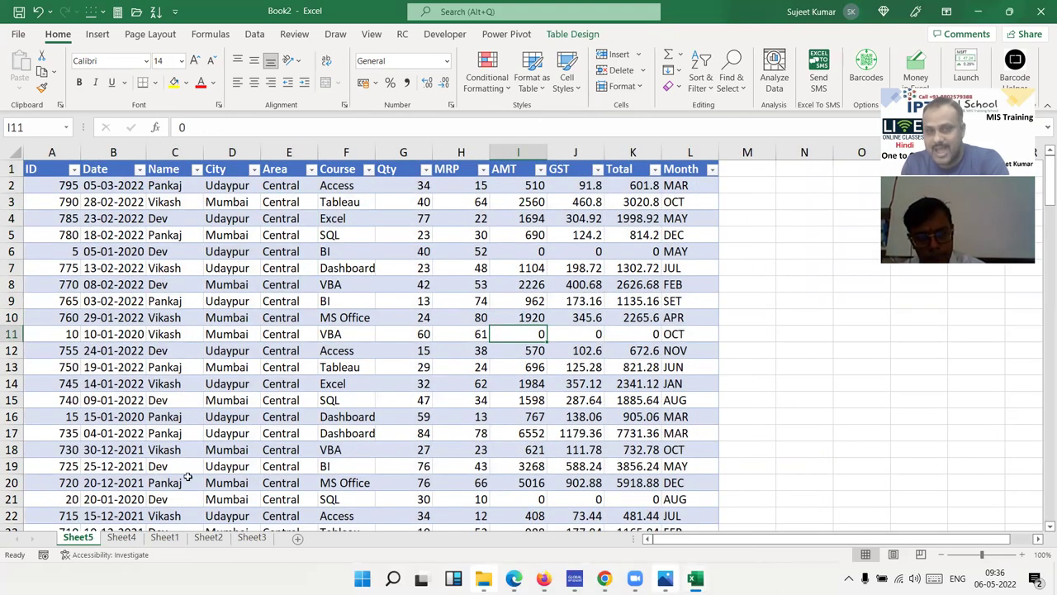
# - Move the Sheet5 detail sheet into a new workbook, Book3, via Move or Copy
pyautogui.rightClick(76, 538)
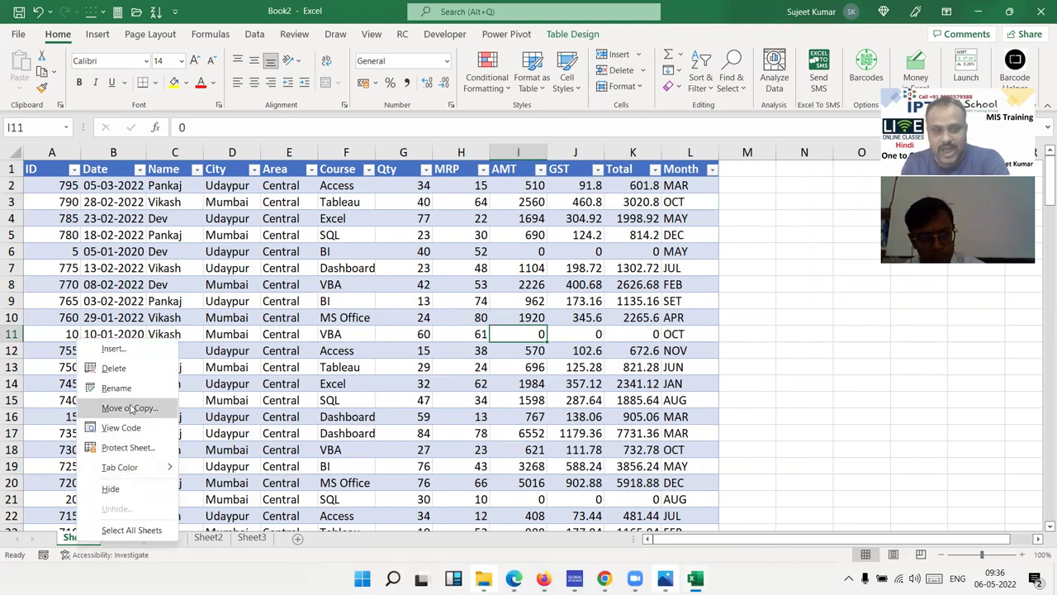
pyautogui.click(129, 407)
pyautogui.click(56, 373)
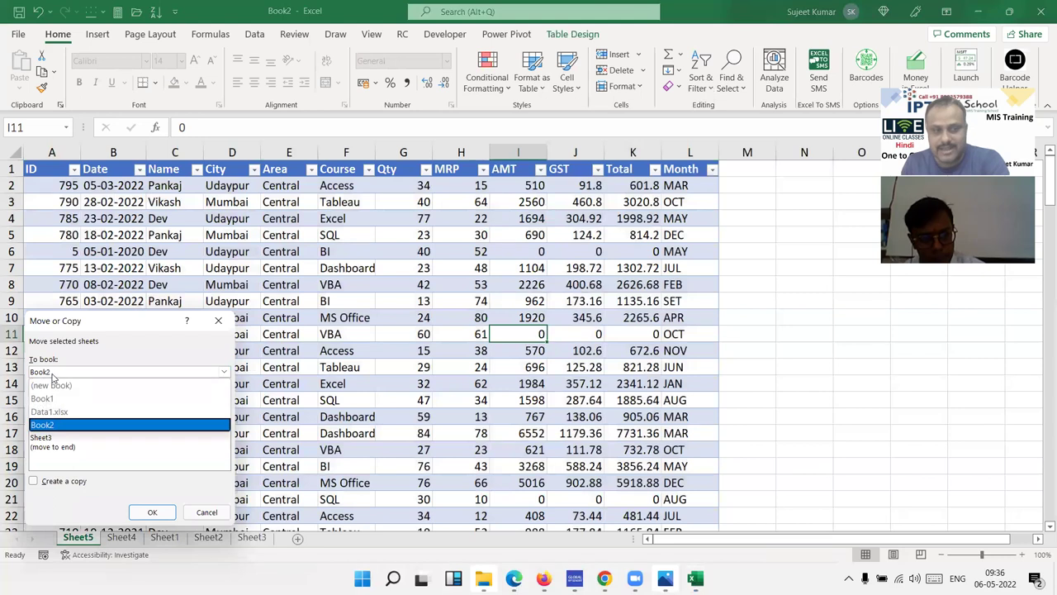
pyautogui.click(51, 391)
pyautogui.click(153, 509)
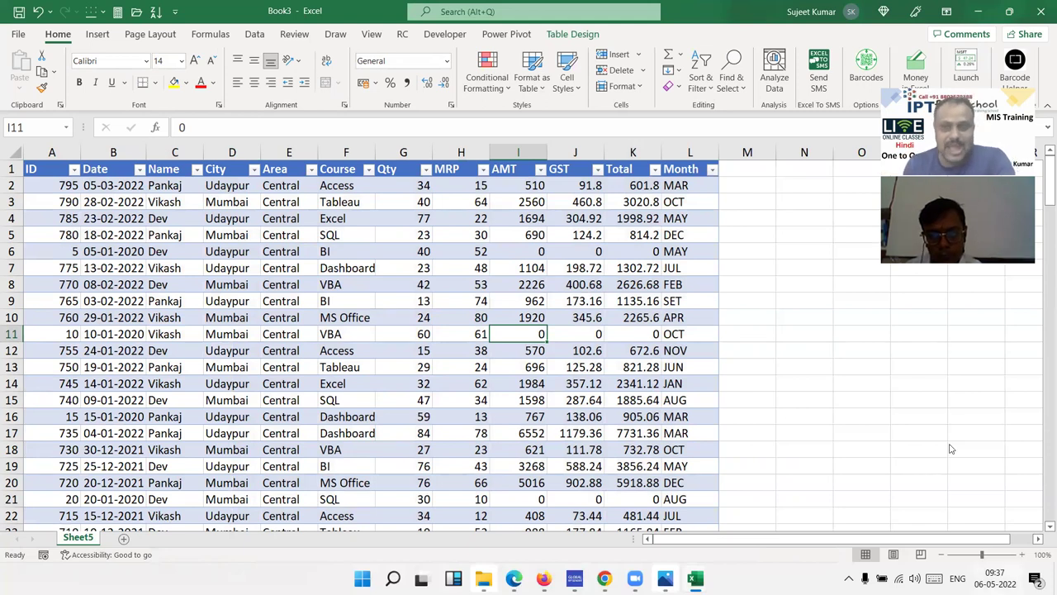
pyautogui.click(1040, 12)
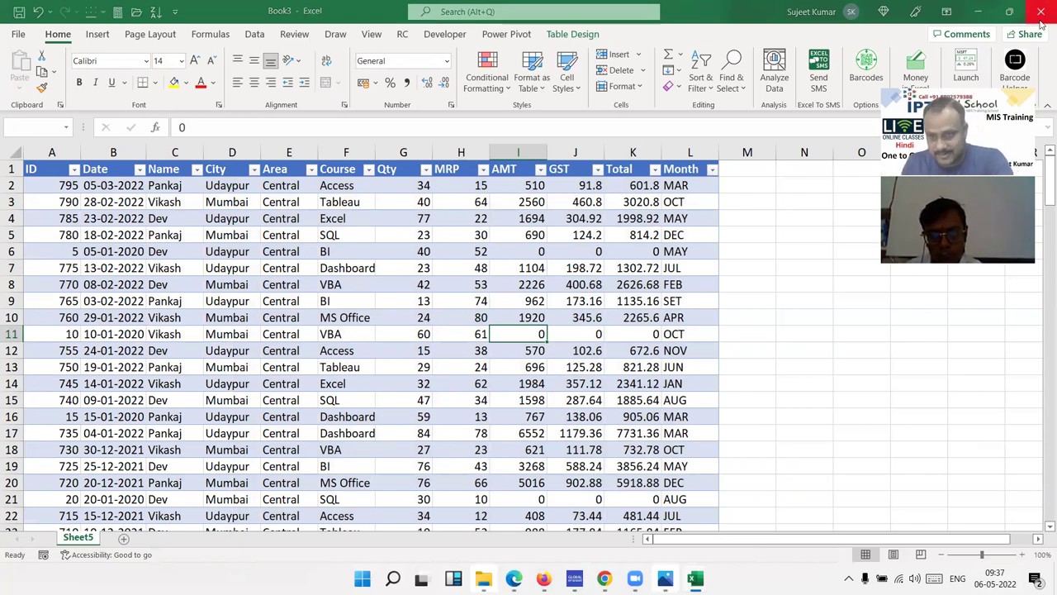
# - Discard Book3 without saving, returning to Book2's PivotTable
pyautogui.click(594, 363)
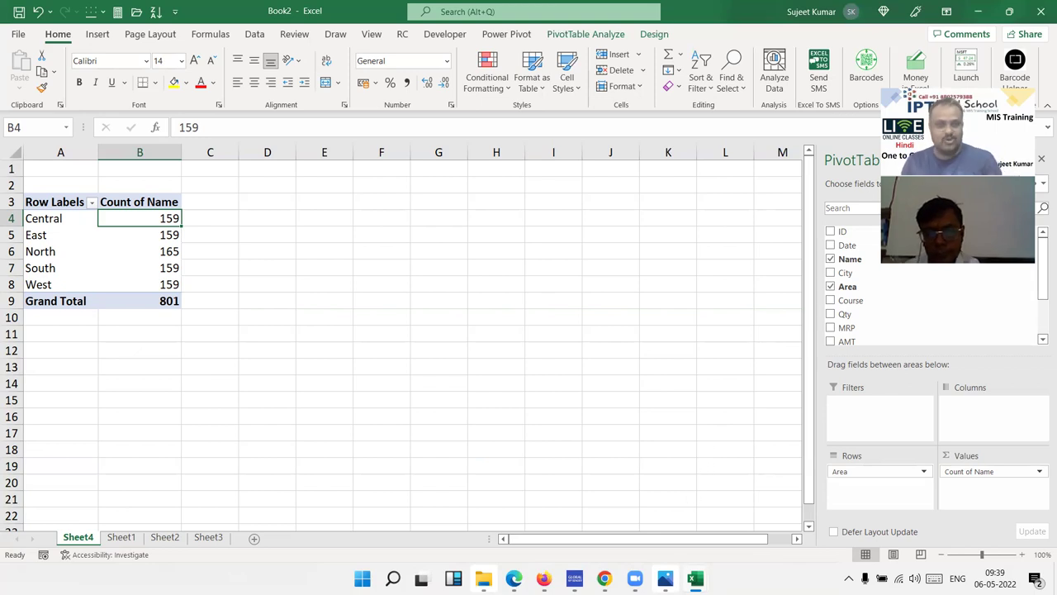
# - In the browser, open iptindia.com and follow Video Class past the ad to the login page
pyautogui.moveTo(604, 578)
pyautogui.click(603, 512)
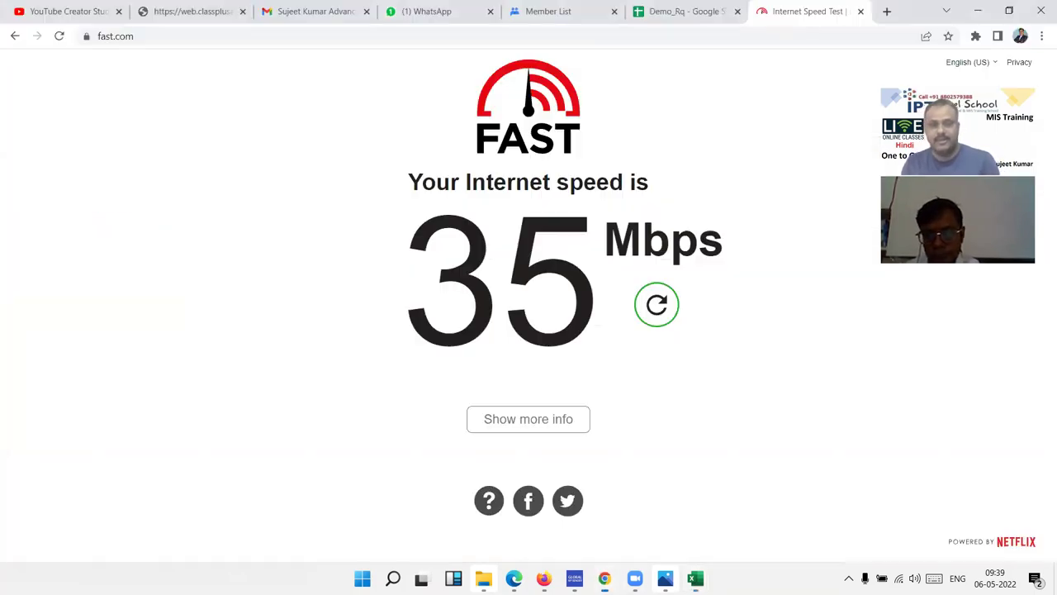
pyautogui.click(249, 35)
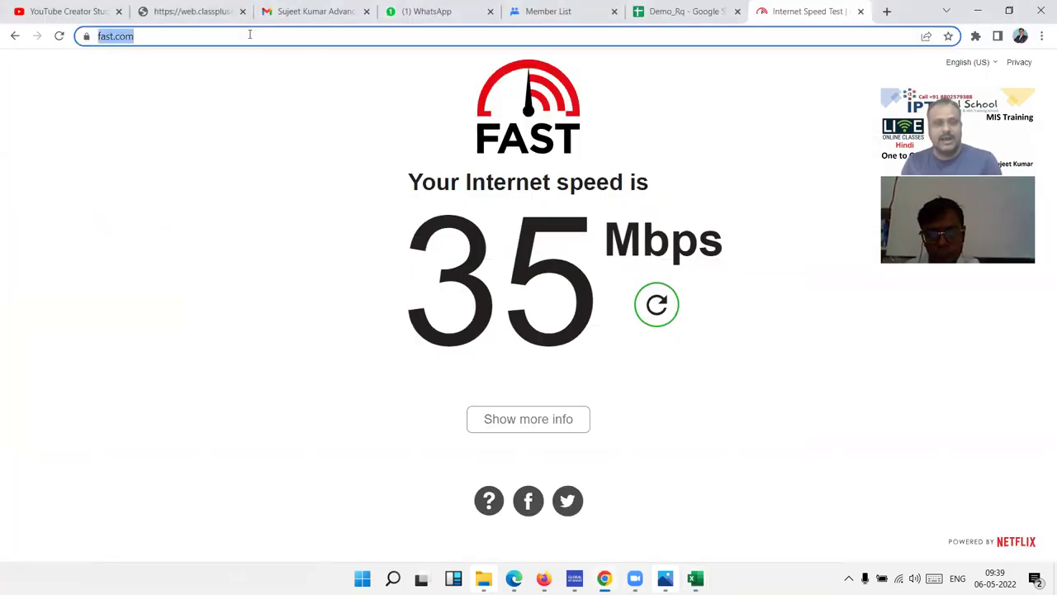
pyautogui.write('ipt')
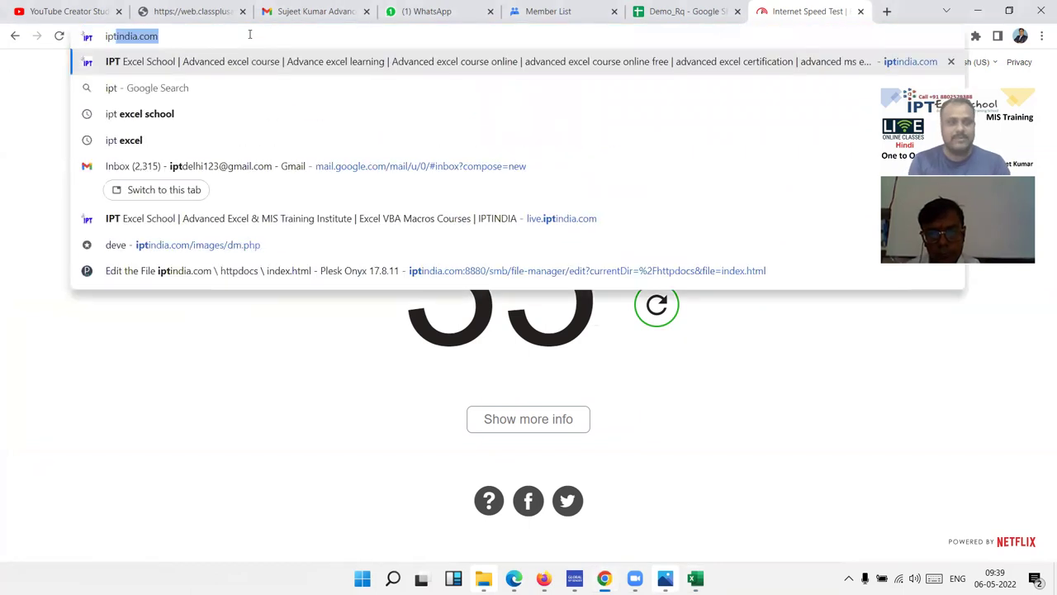
pyautogui.press('Return')
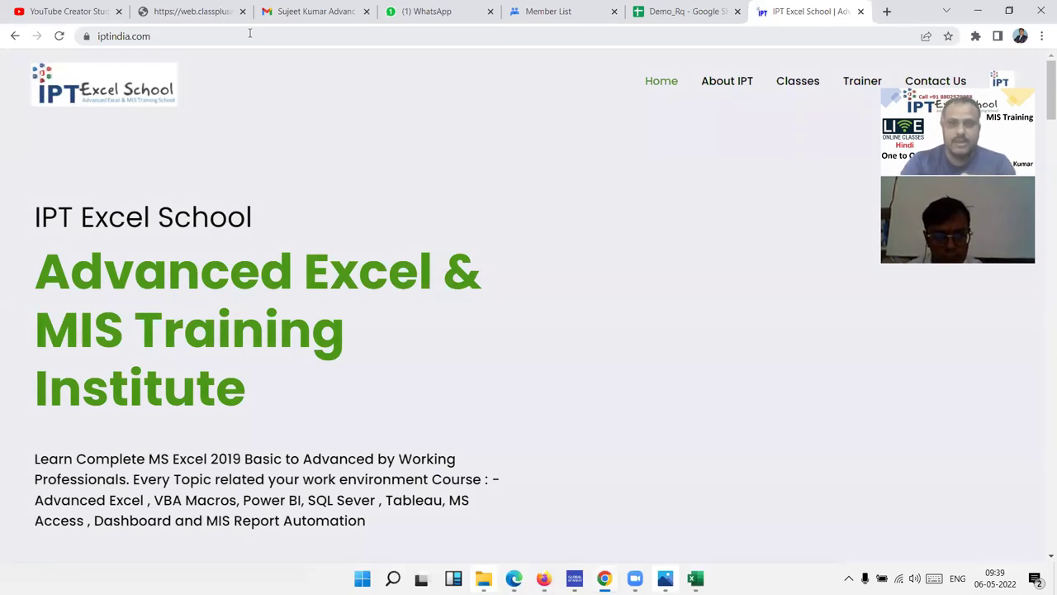
pyautogui.scroll(-3, 108, 75)
pyautogui.scroll(-5, 165, 206)
pyautogui.scroll(5, 256, 297)
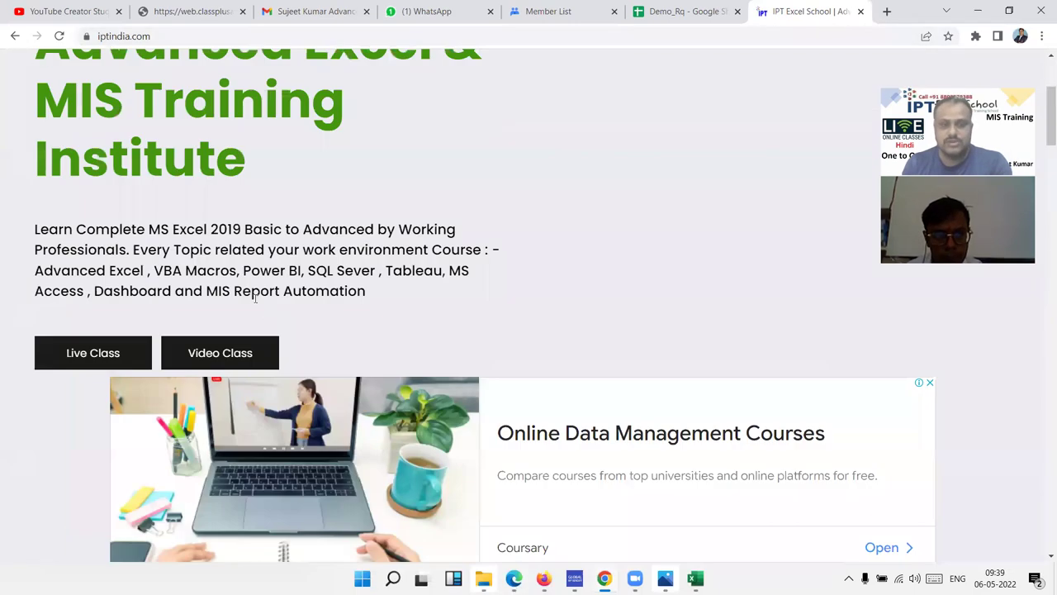
pyautogui.click(59, 36)
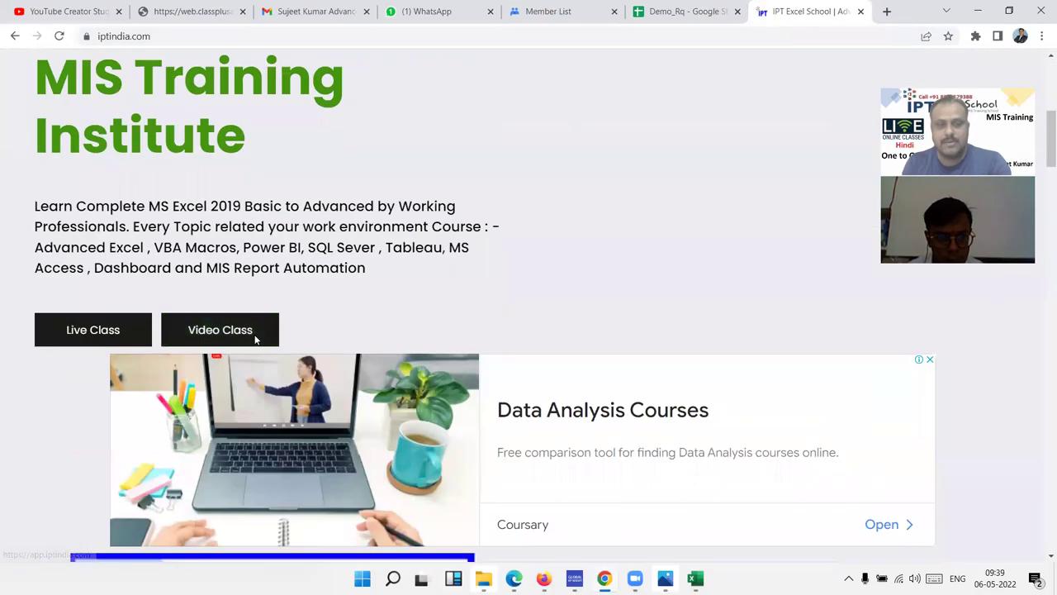
pyautogui.click(240, 331)
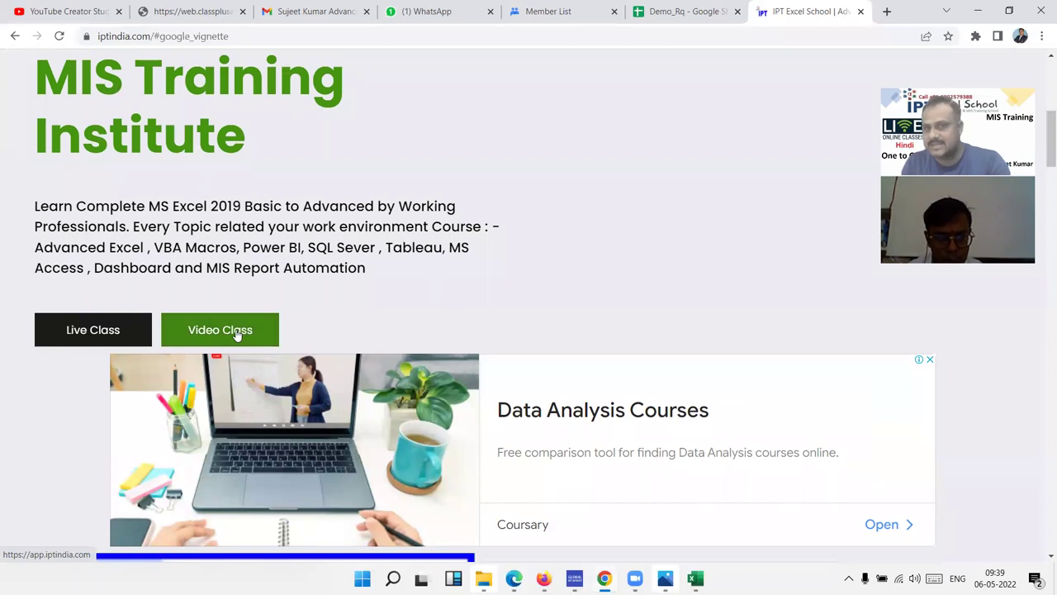
pyautogui.click(547, 377)
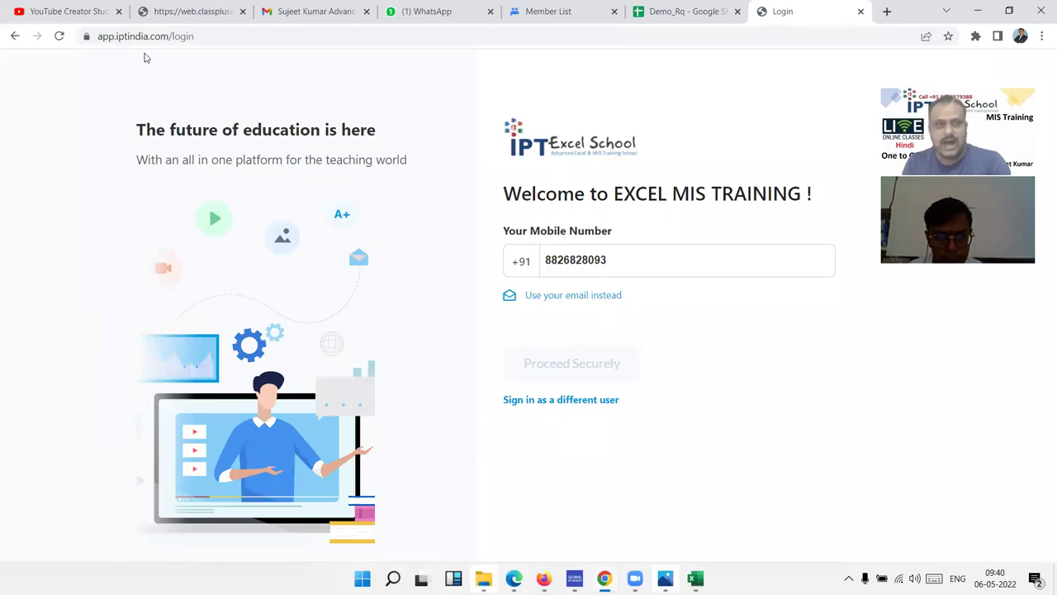
# - Visit the EXCEL MIS TRAINING Play Store listing, then go to the app.iptindia.com login page
pyautogui.click(148, 38)
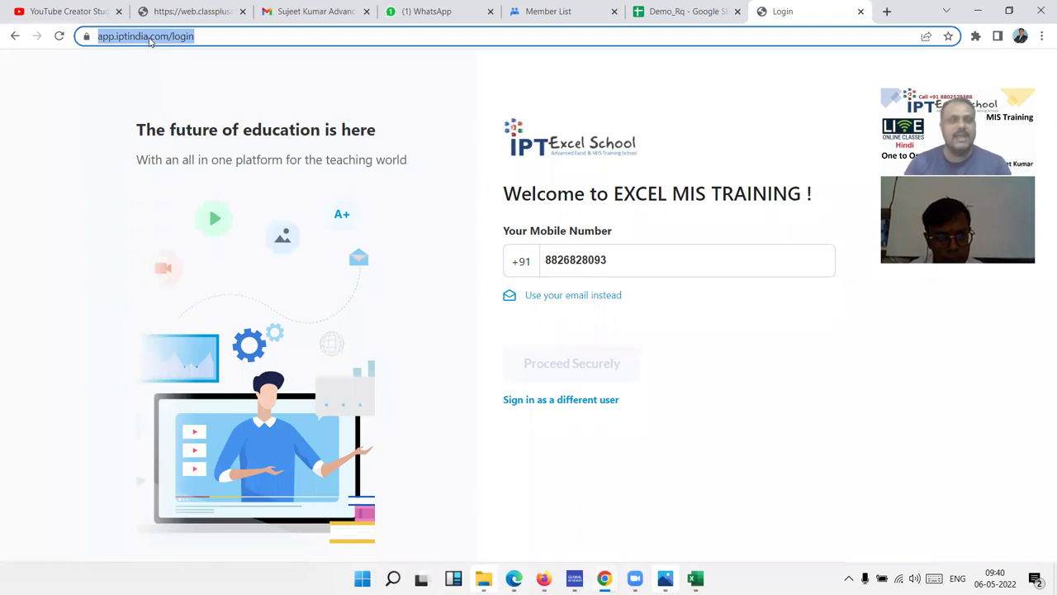
pyautogui.write('pl')
pyautogui.press('Return')
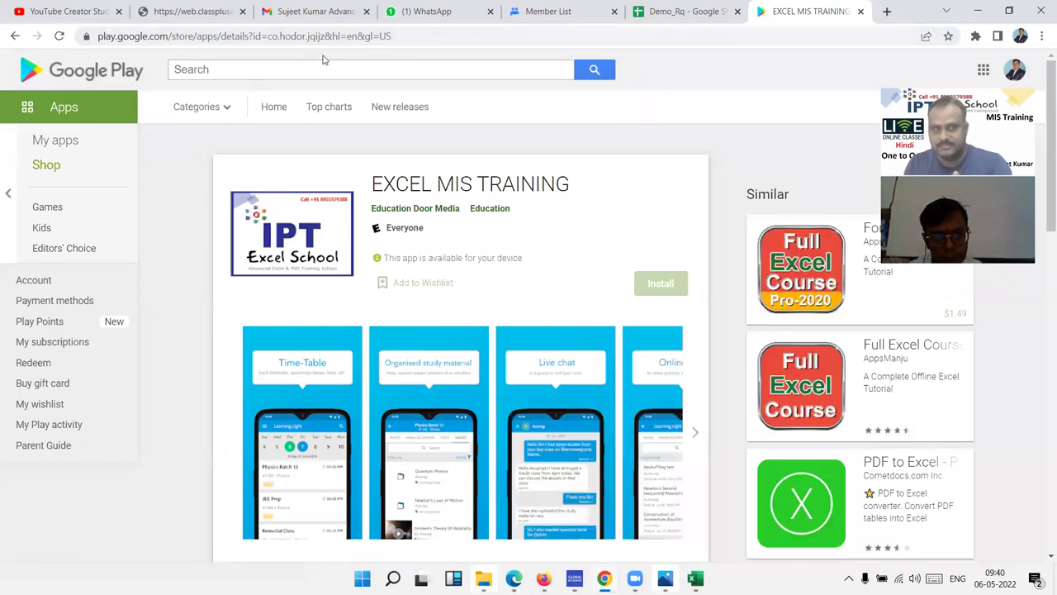
pyautogui.click(321, 47)
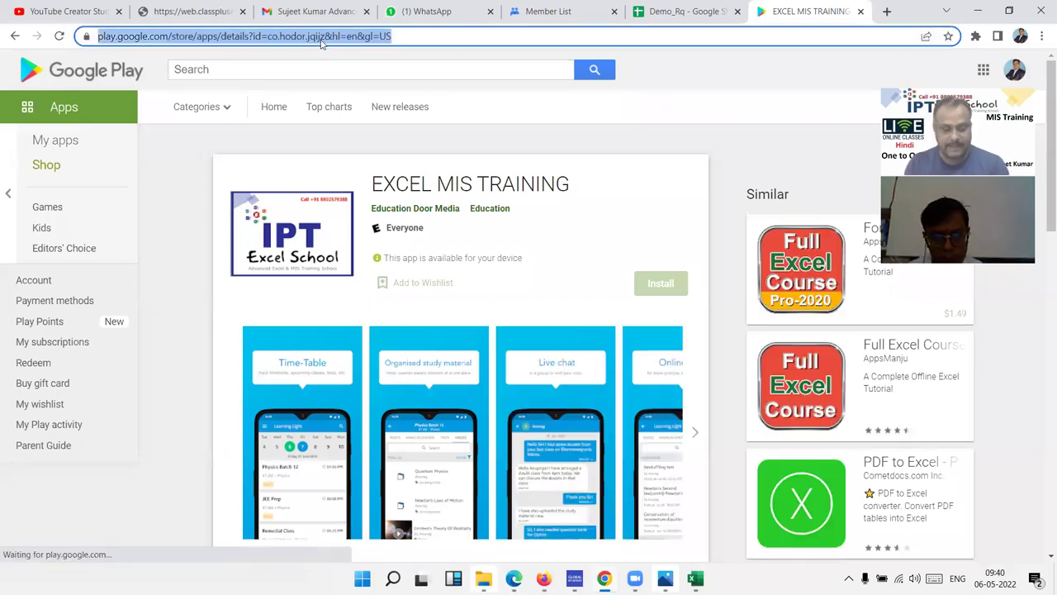
pyautogui.write('app.iptindia.com')
pyautogui.press('Return')
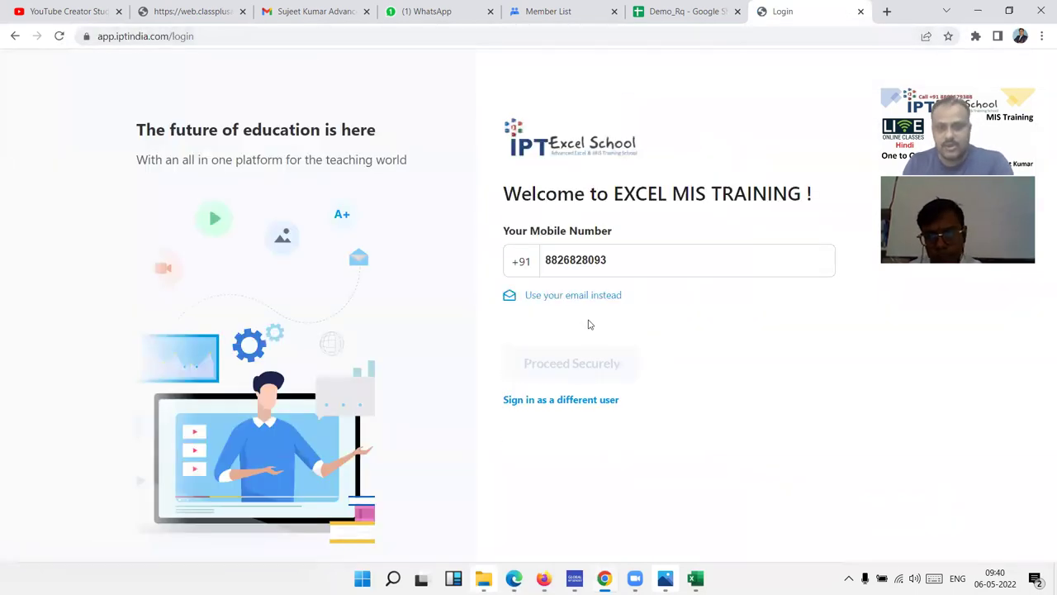
# - Correct the mobile number, request the code, and enter the OTP to sign in
pyautogui.click(625, 261)
pyautogui.press('BackSpace')
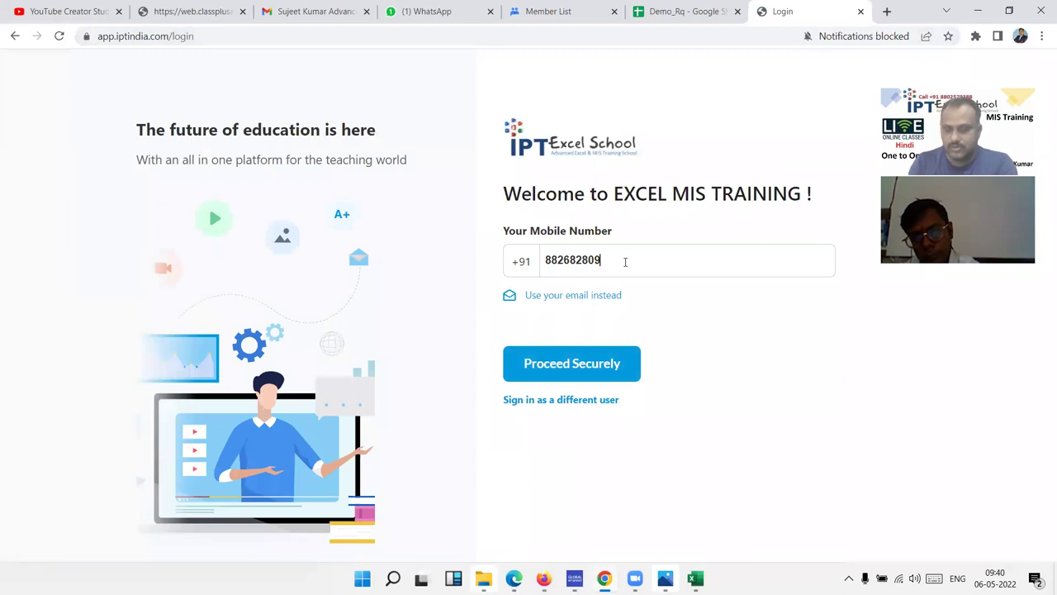
pyautogui.press('Return')
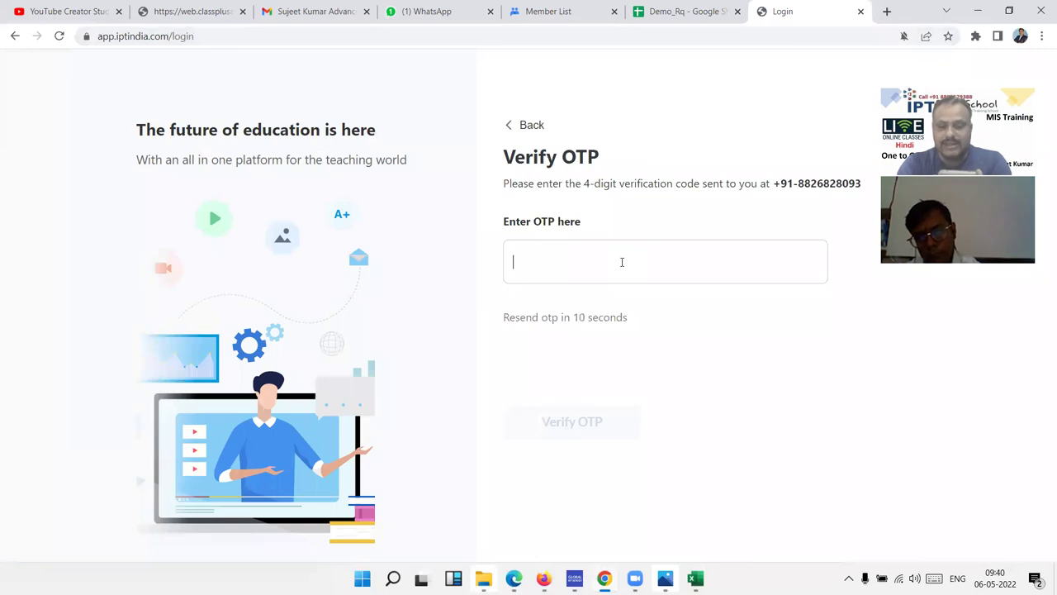
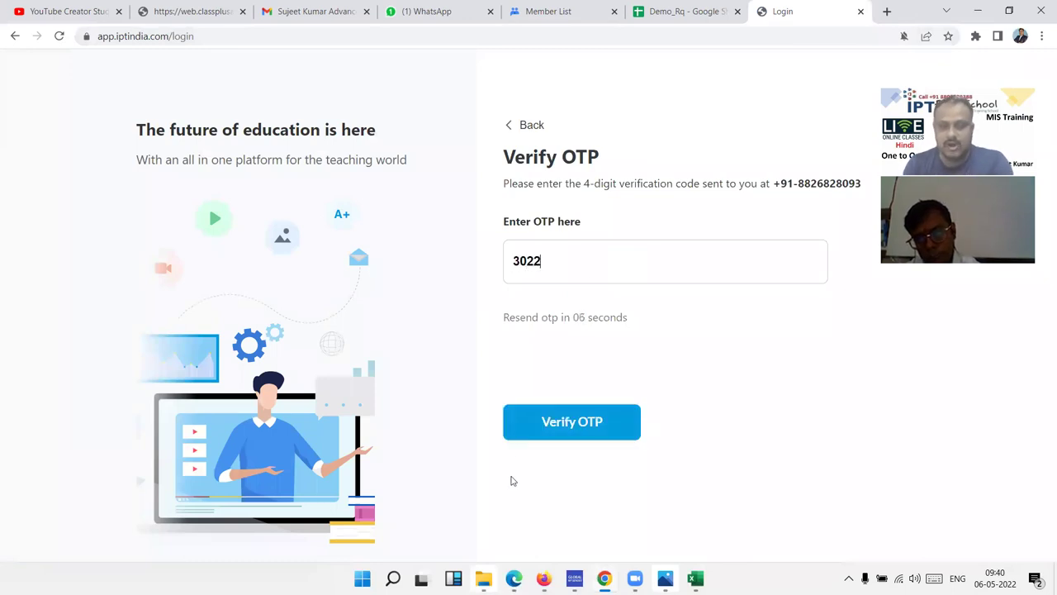
pyautogui.click(534, 431)
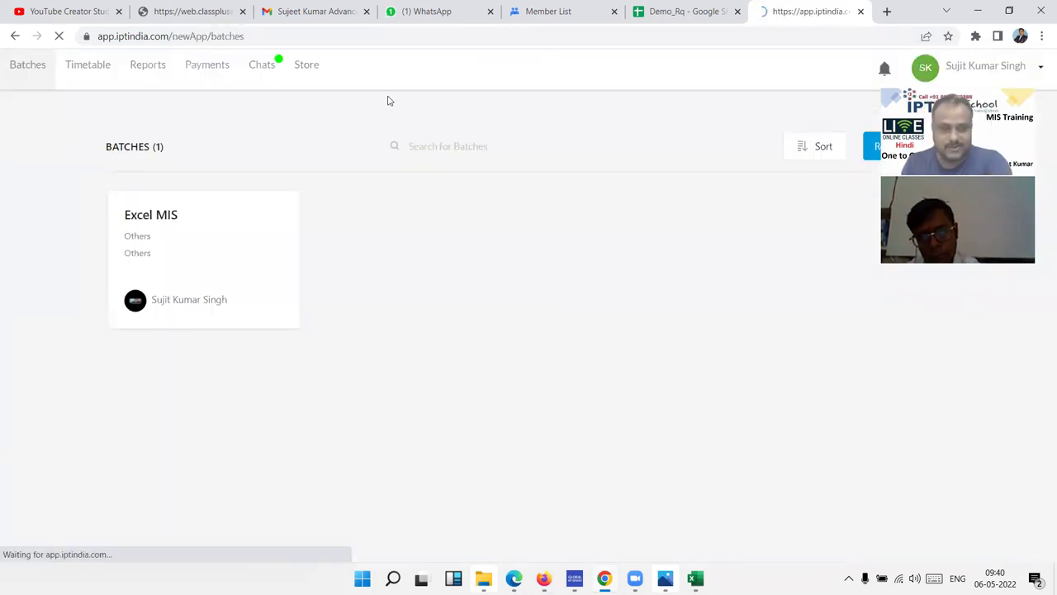
# - Open the Advanced Excel with Formulas course in the store and its main video folder
pyautogui.click(306, 66)
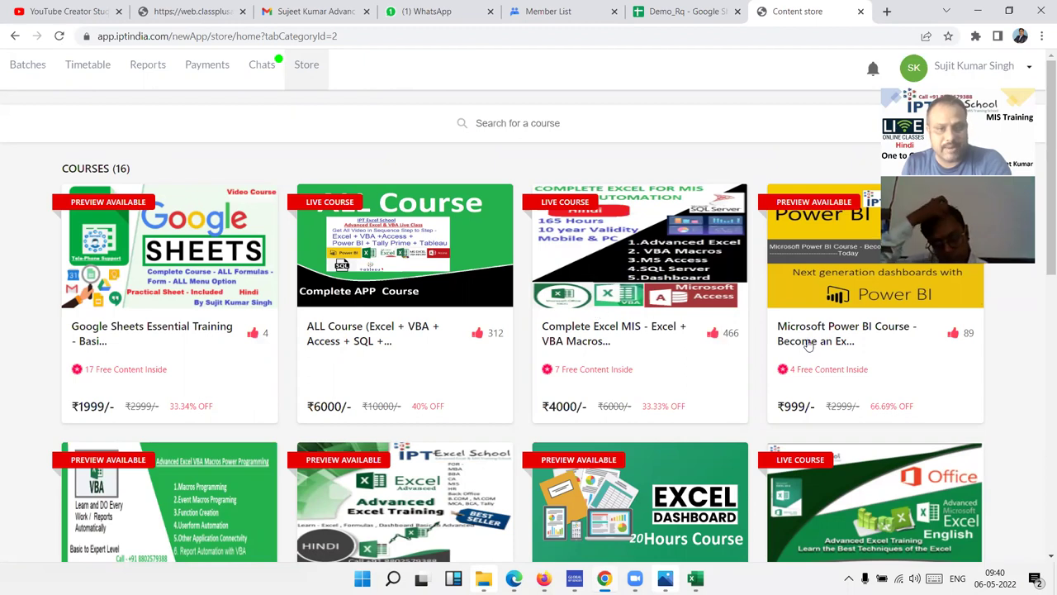
pyautogui.scroll(-5, 810, 345)
pyautogui.scroll(3, 229, 337)
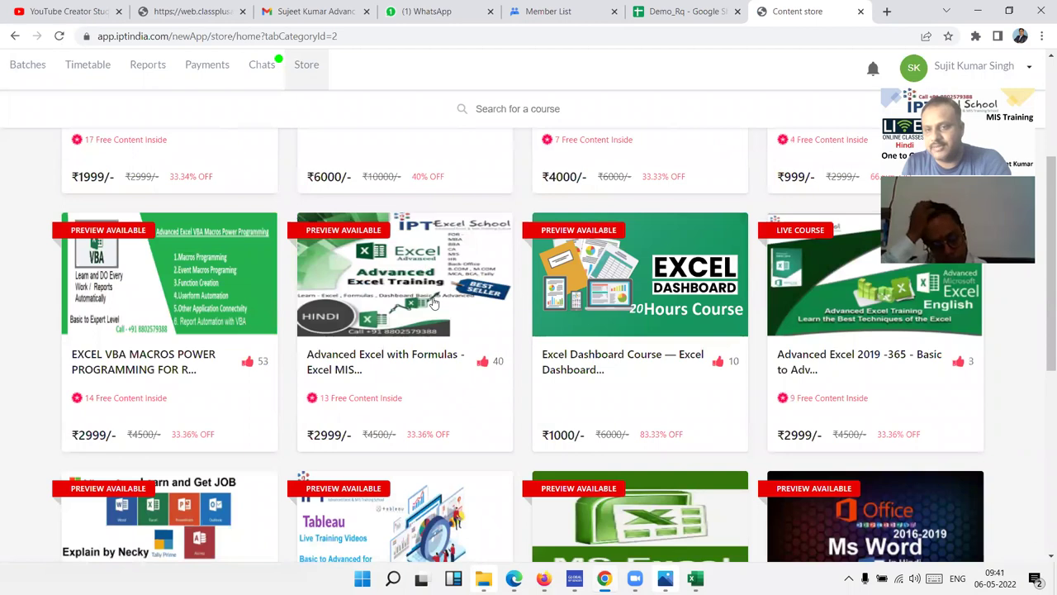
pyautogui.click(433, 304)
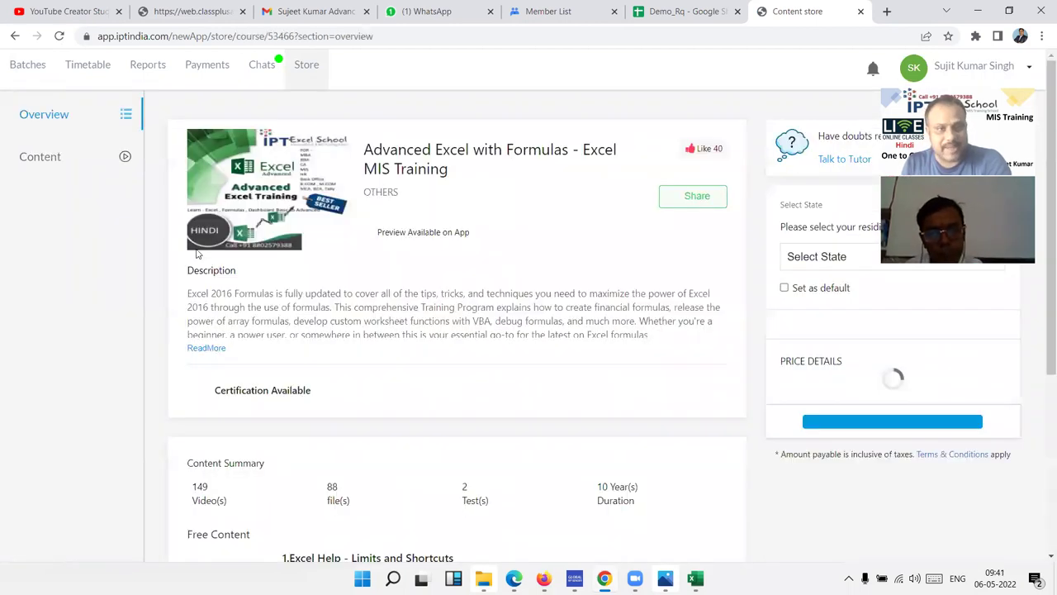
pyautogui.click(66, 163)
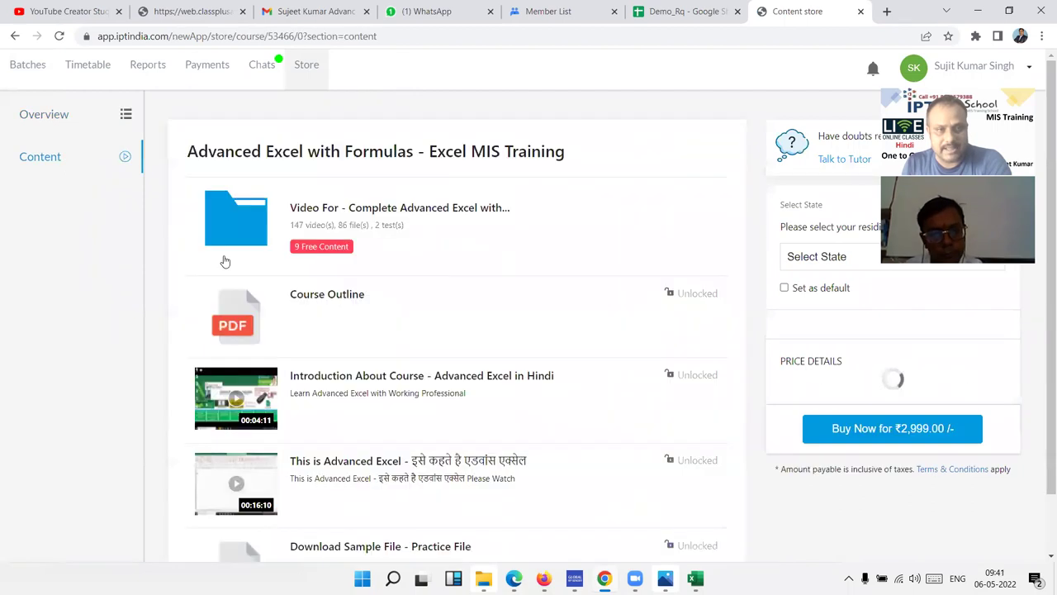
pyautogui.click(253, 215)
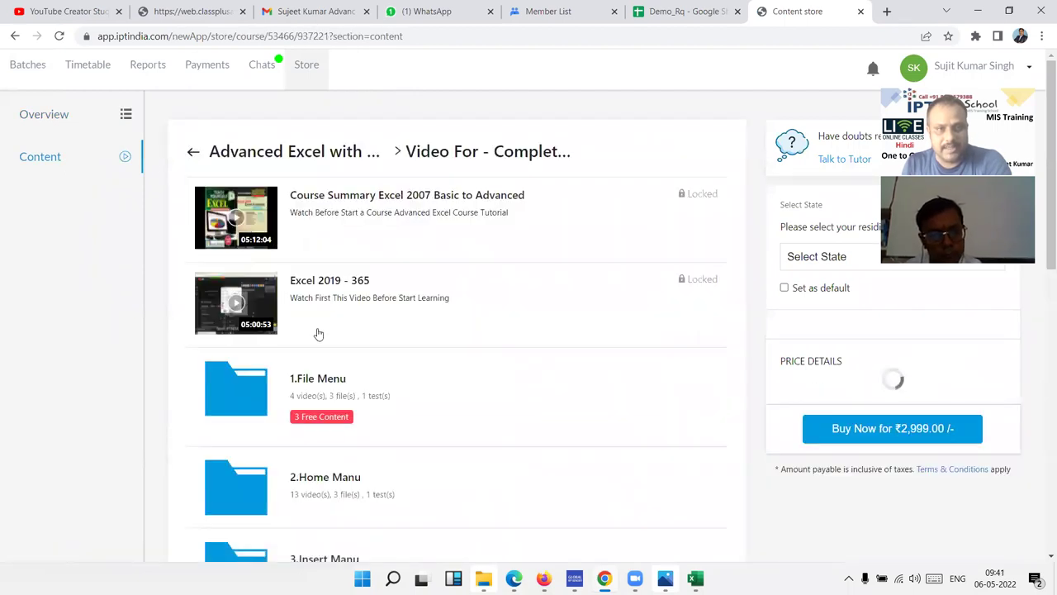
# - Open the 6.Data Manu lessons and try the Import form Access zip, dismissing the notice
pyautogui.scroll(-3, 317, 333)
pyautogui.scroll(-3, 318, 333)
pyautogui.scroll(-3, 318, 332)
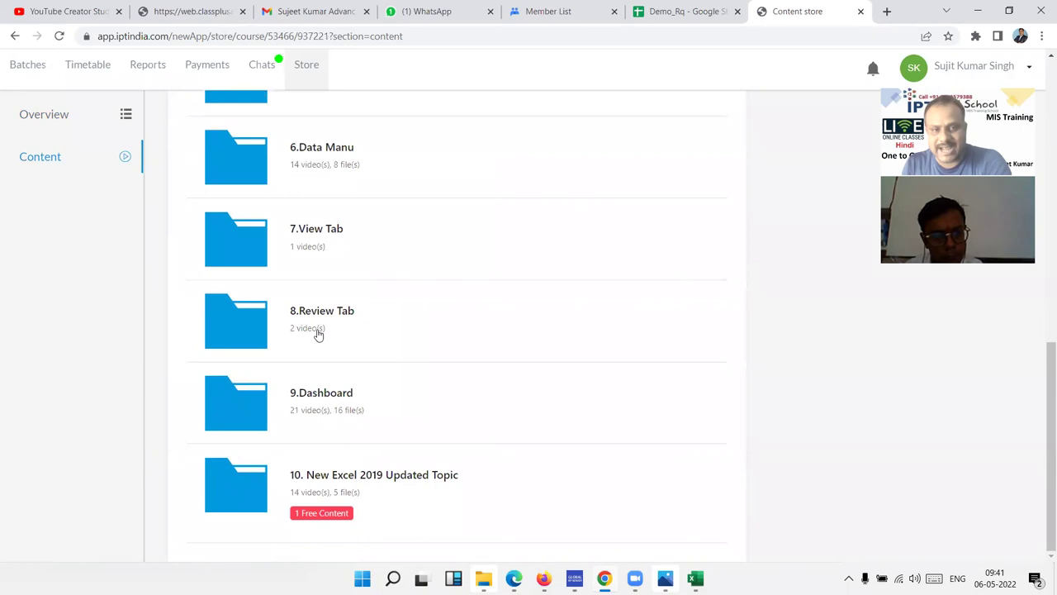
pyautogui.scroll(3, 314, 338)
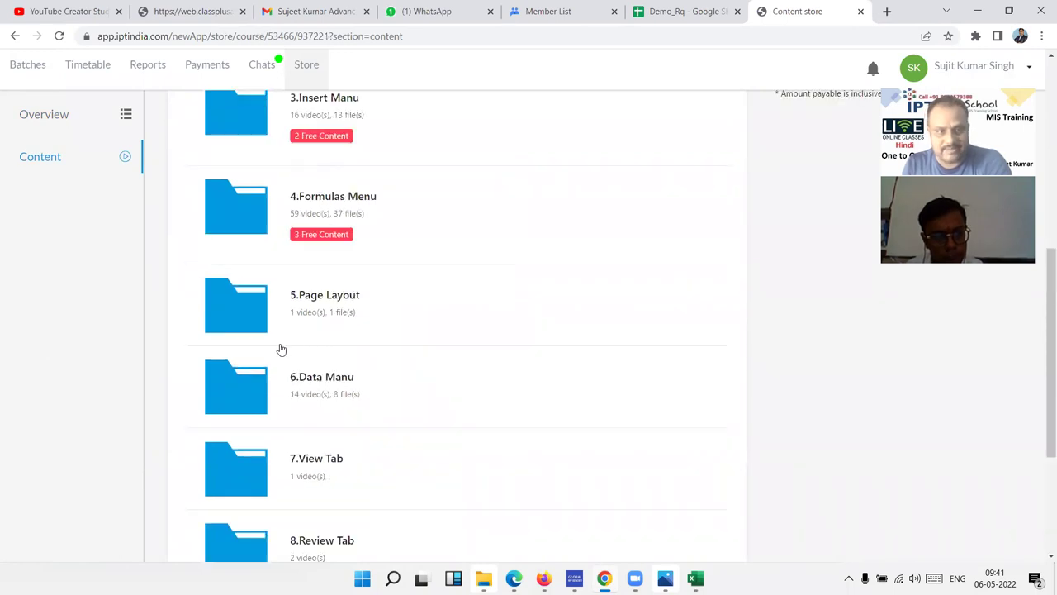
pyautogui.click(259, 392)
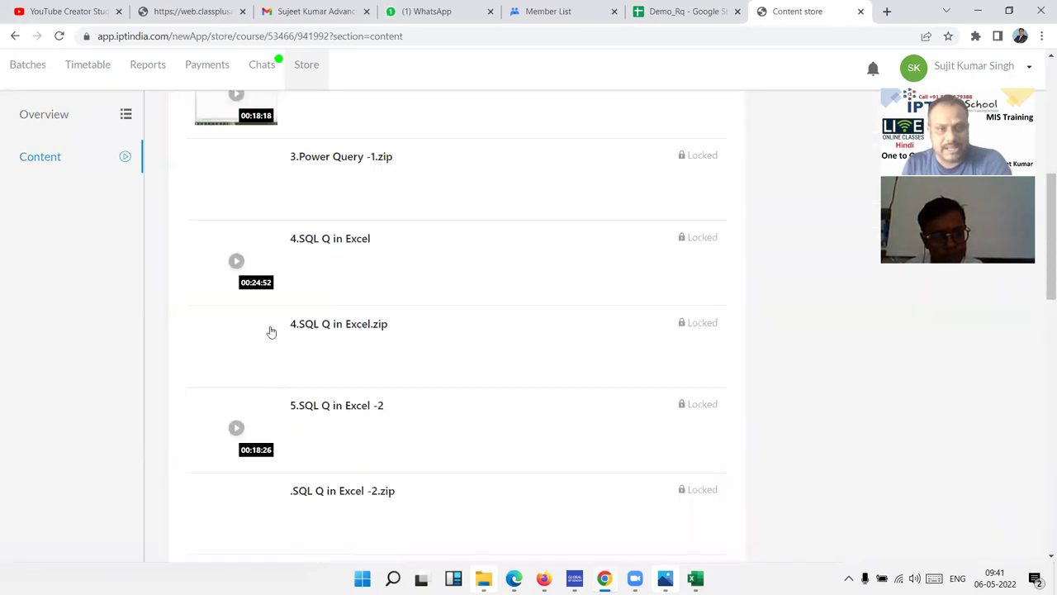
pyautogui.scroll(5, 281, 248)
pyautogui.scroll(1, 293, 371)
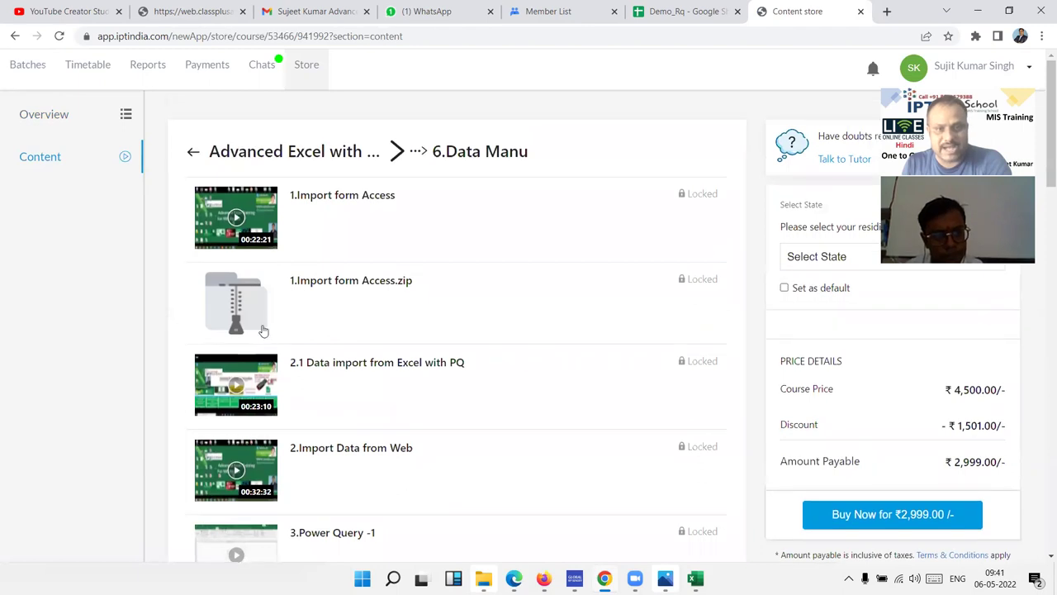
pyautogui.press('super')
pyautogui.press('super')
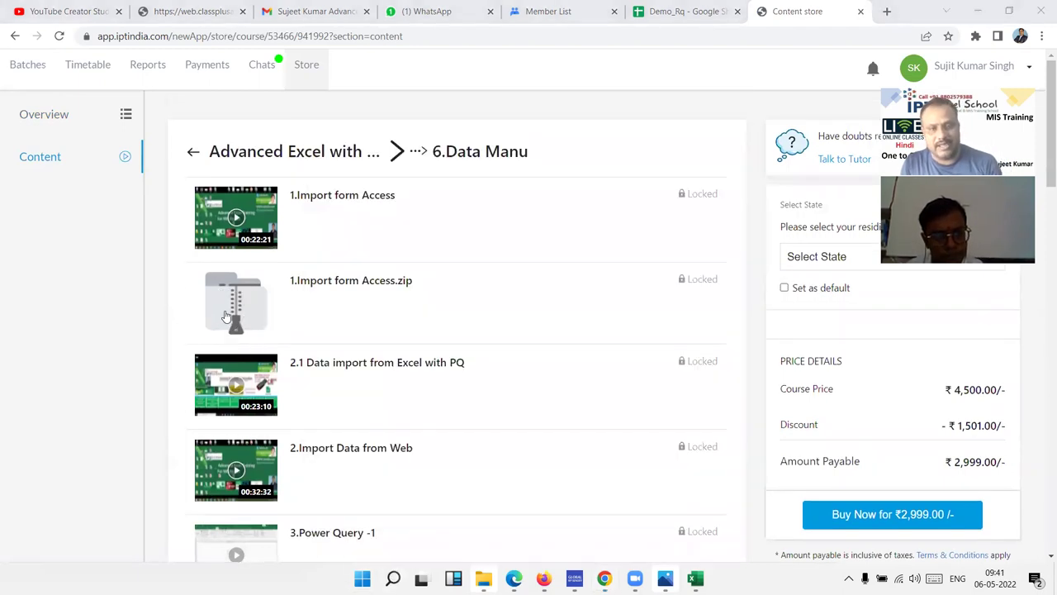
pyautogui.click(226, 316)
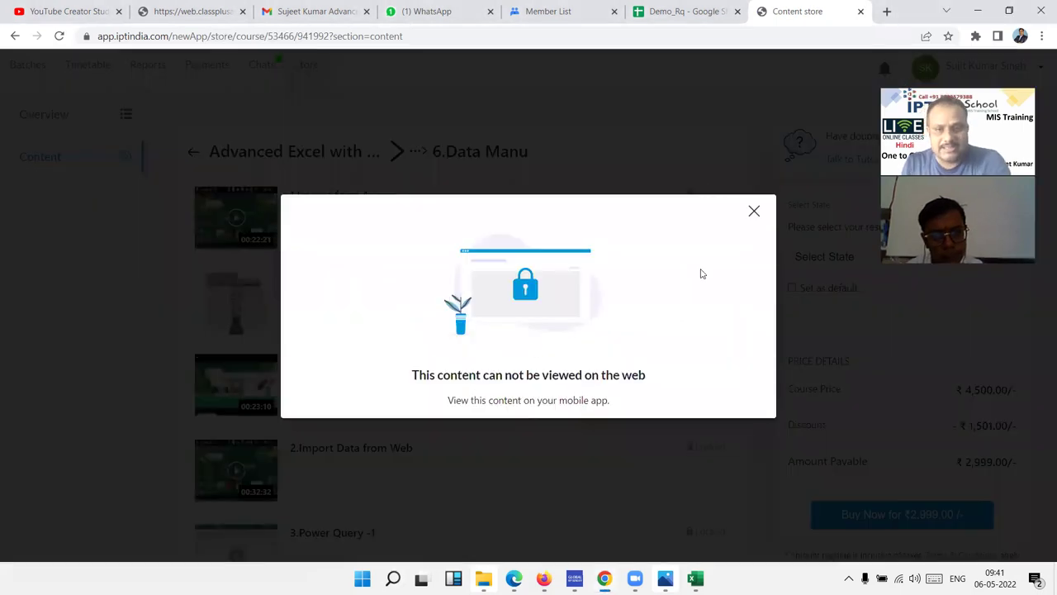
pyautogui.click(754, 212)
# - Scroll through the locked 6.Data Manu items and open a new browser tab
pyautogui.scroll(-3, 456, 336)
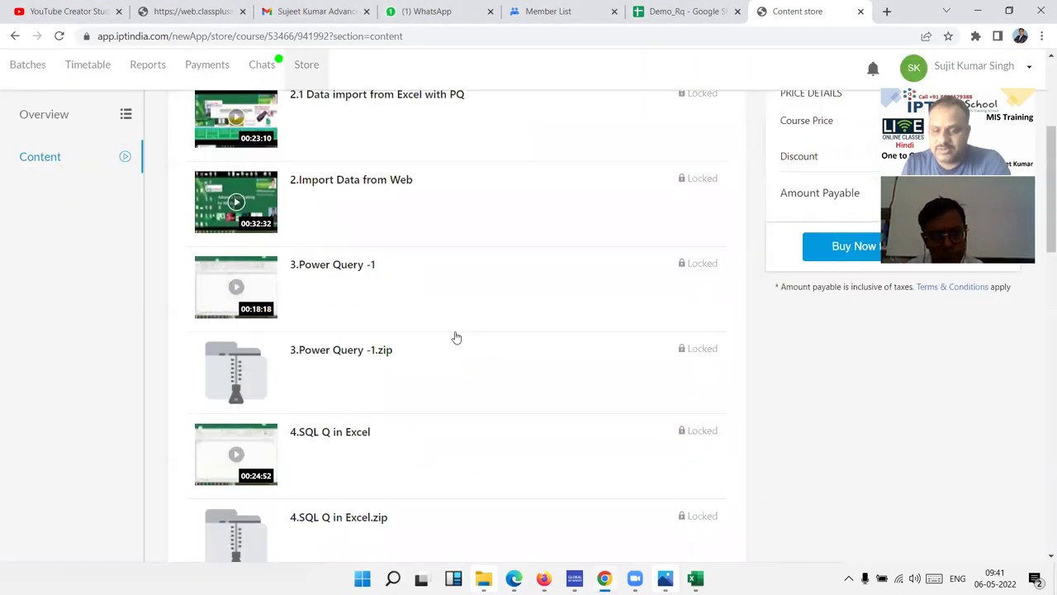
pyautogui.scroll(-2, 456, 337)
pyautogui.scroll(2, 455, 337)
pyautogui.scroll(4, 456, 337)
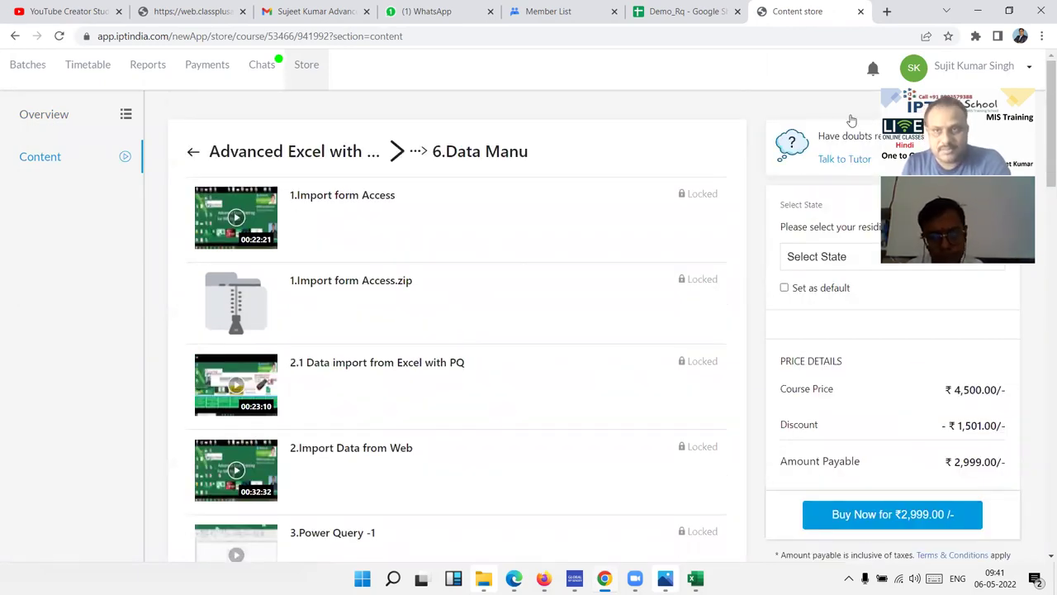
pyautogui.hotkey('ctrl', 't')
# - Go from iptindia.com to live.iptindia.com, listing Advanced Excel with Formulas (35 hours)
pyautogui.write('iptindia.com')
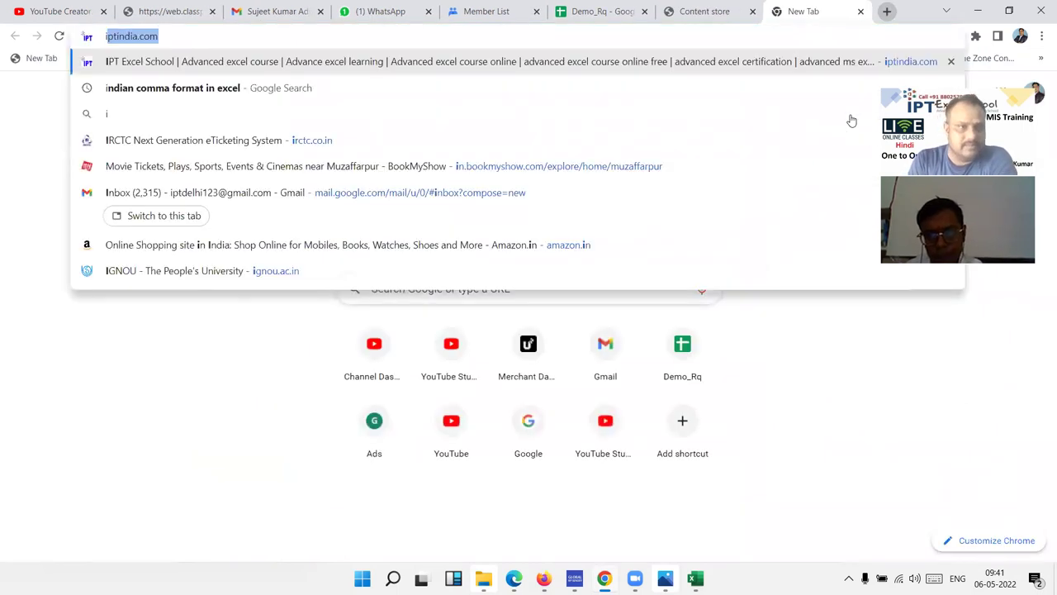
pyautogui.press('Return')
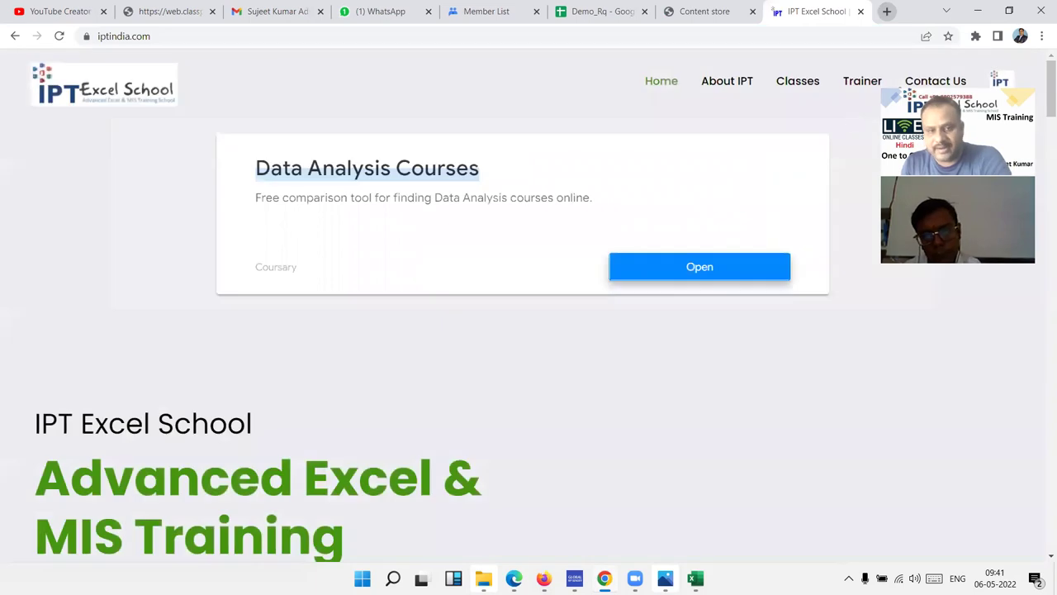
pyautogui.scroll(-3, 771, 298)
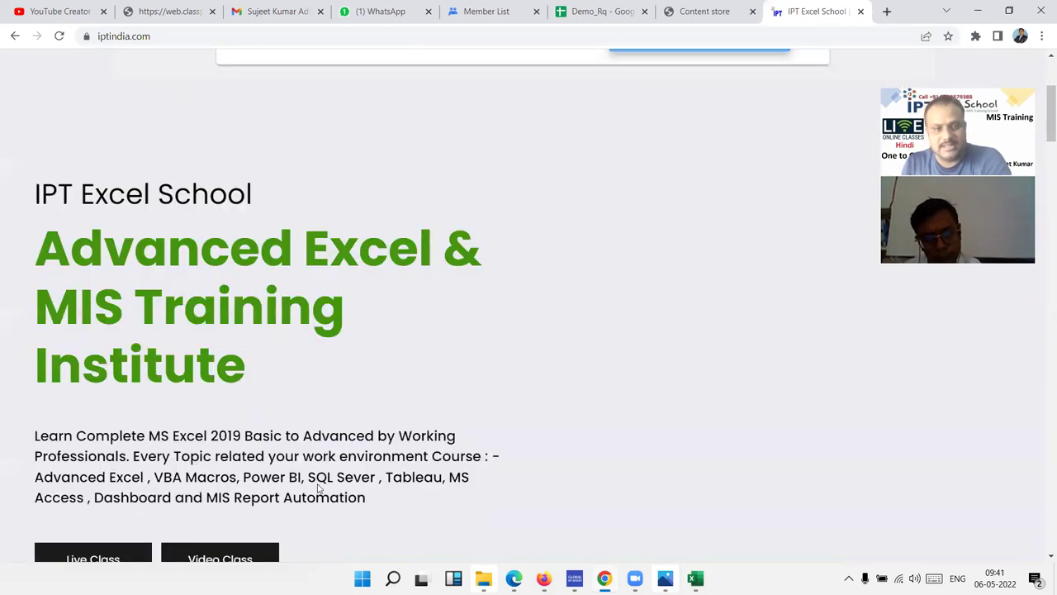
pyautogui.scroll(-3, 413, 330)
pyautogui.click(54, 338)
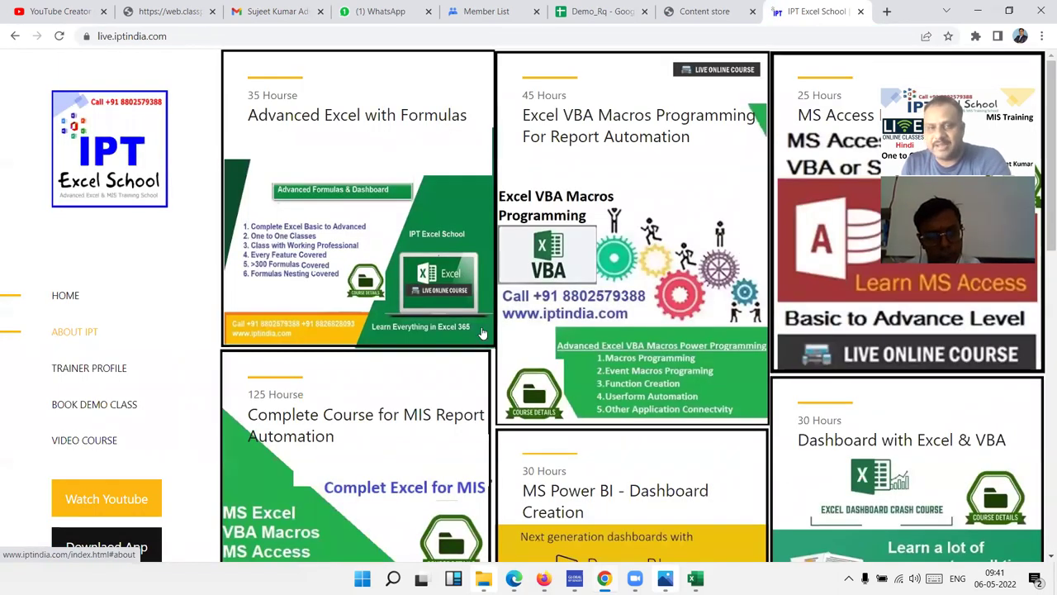
pyautogui.scroll(-15, 517, 327)
pyautogui.scroll(10, 517, 327)
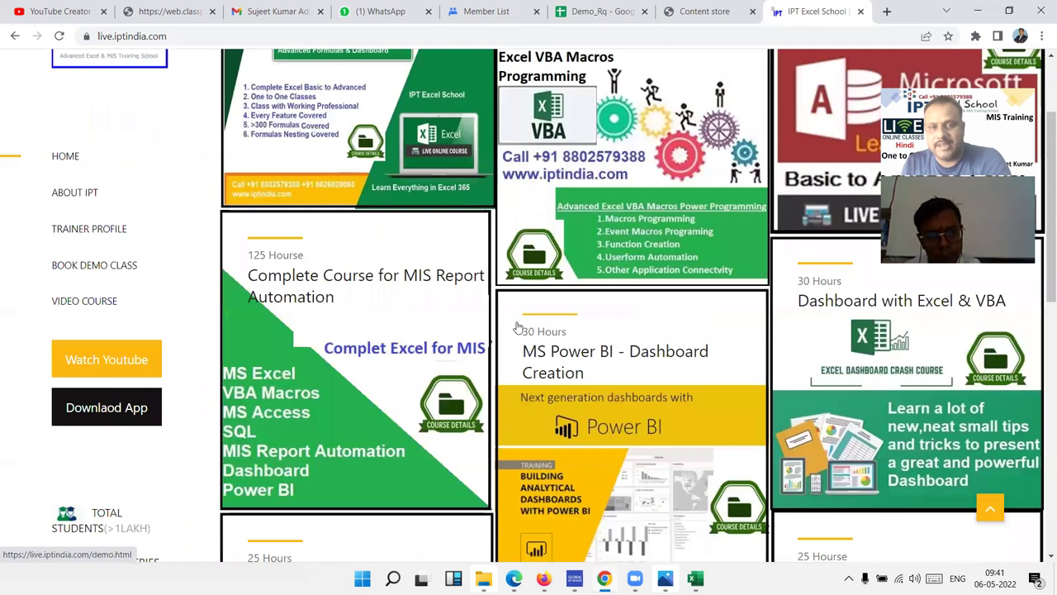
pyautogui.scroll(2, 413, 326)
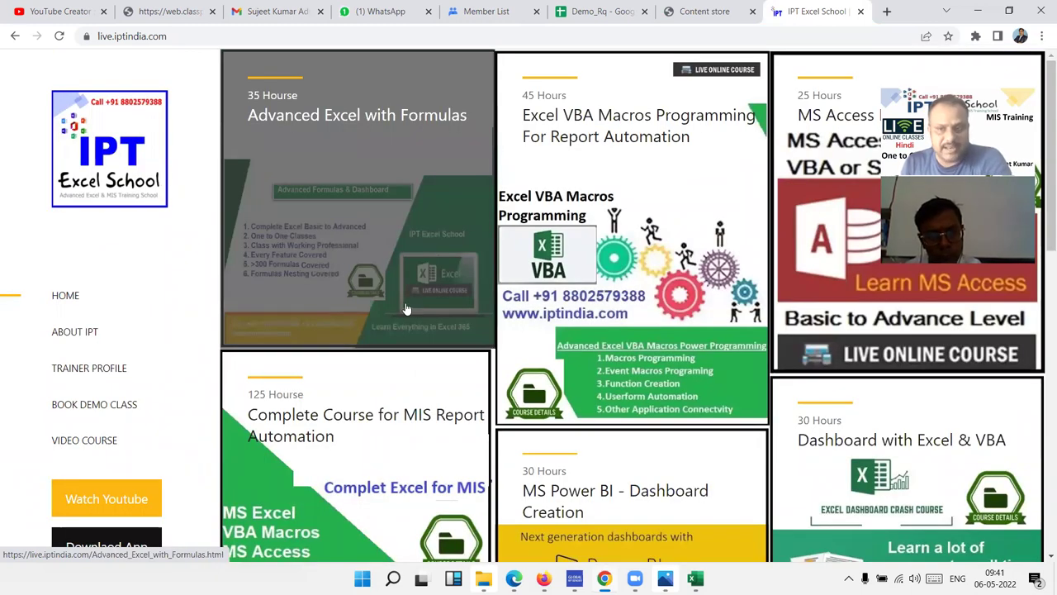
# - On the course page, highlight the Expert 35-45 hour duration and 1 Hours weekday class time
pyautogui.click(344, 208)
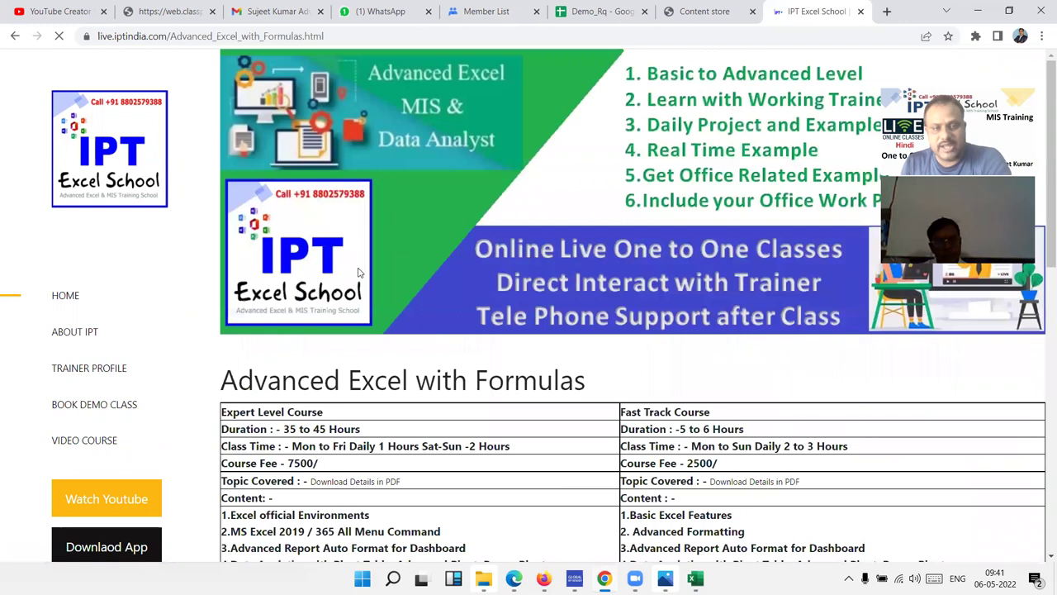
pyautogui.moveTo(277, 428); pyautogui.dragTo(330, 428)
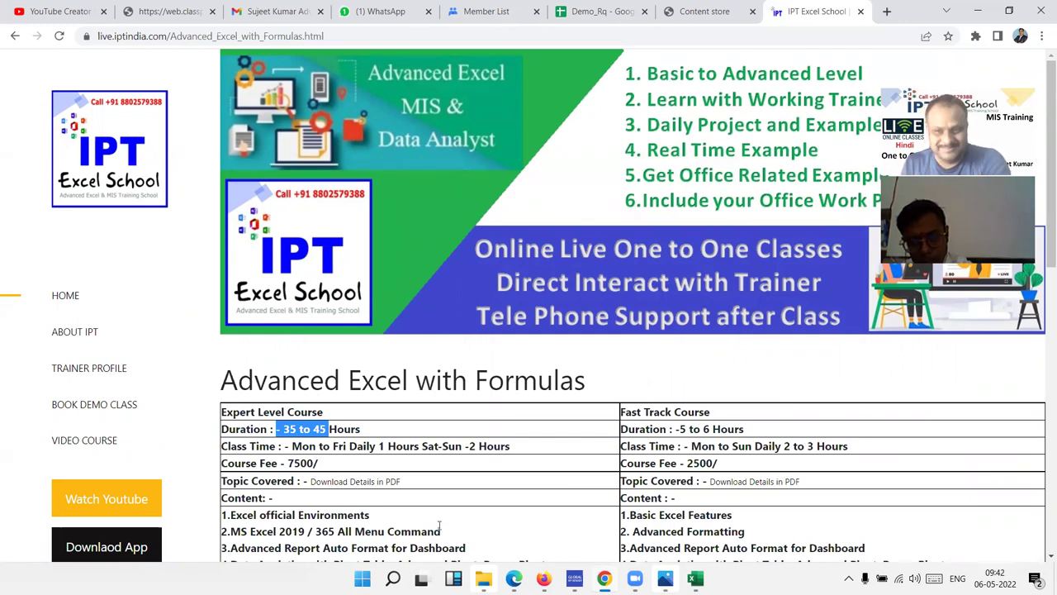
pyautogui.scroll(-3, 514, 484)
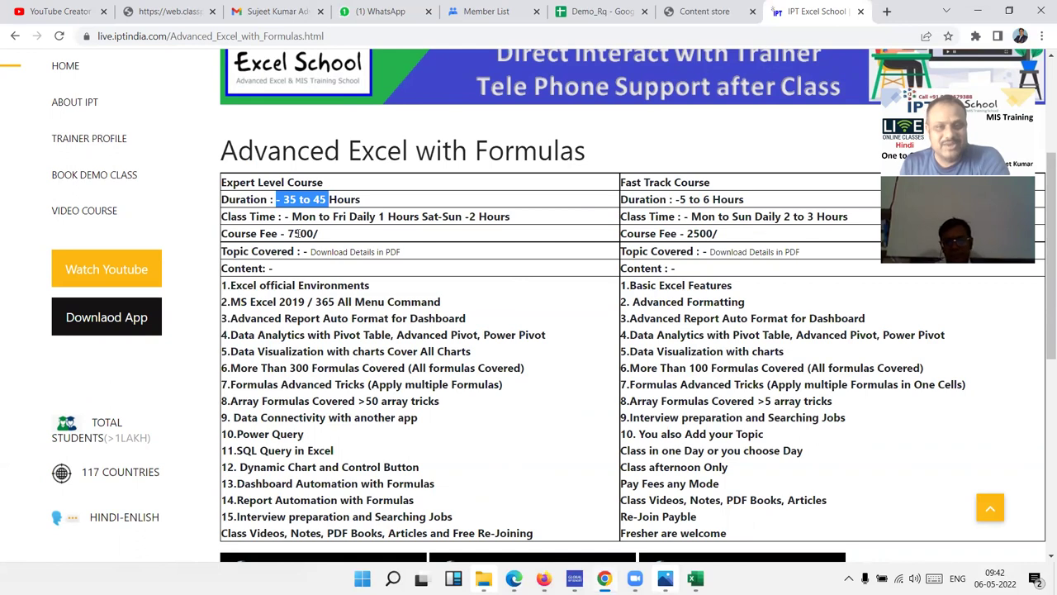
pyautogui.doubleClick(289, 199)
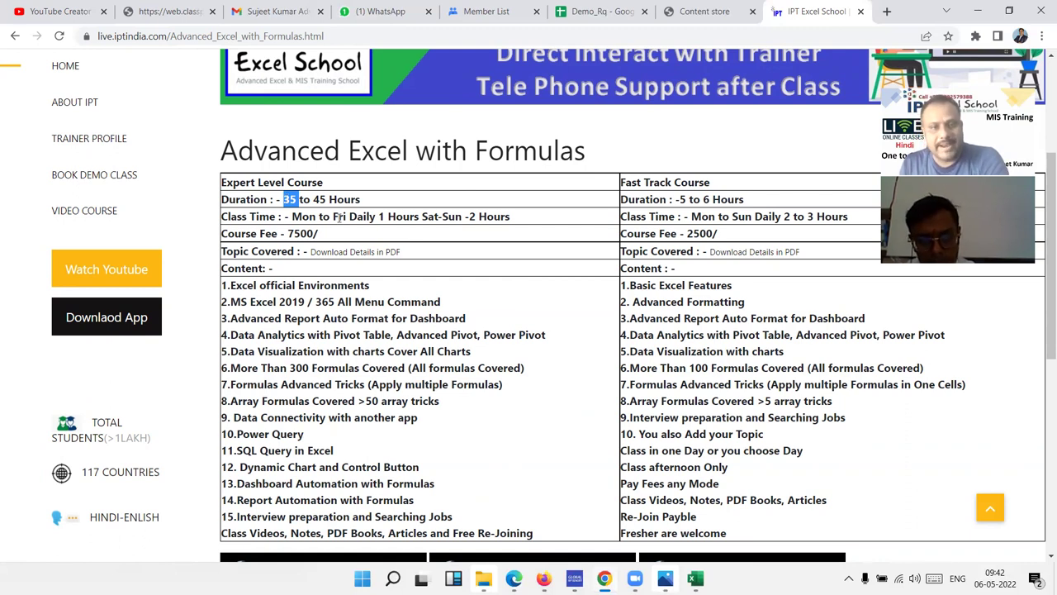
pyautogui.moveTo(378, 216); pyautogui.dragTo(419, 217)
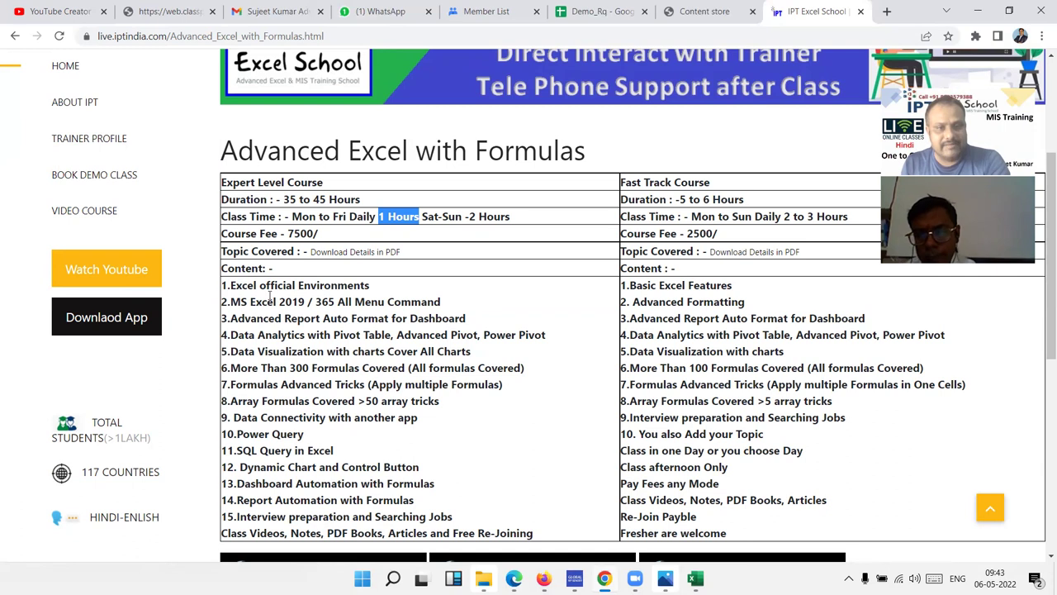
pyautogui.scroll(-3, 269, 296)
pyautogui.scroll(3, 254, 277)
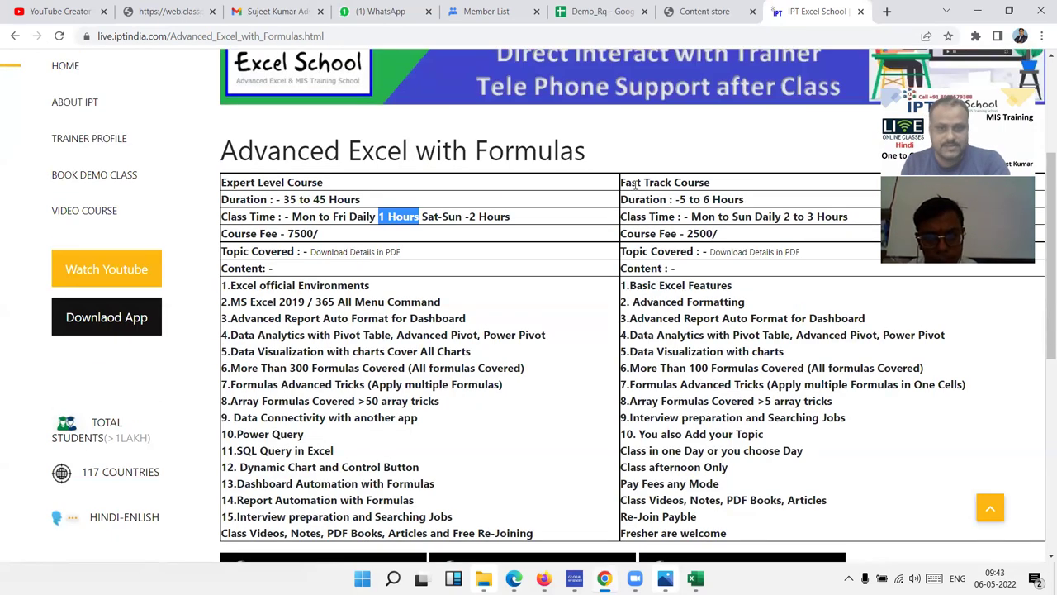
# - Highlight the Fast Track Course heading, its 5-6 hour duration, Topic Covered row and 2500 fee
pyautogui.doubleClick(634, 182)
pyautogui.tripleClick(635, 182)
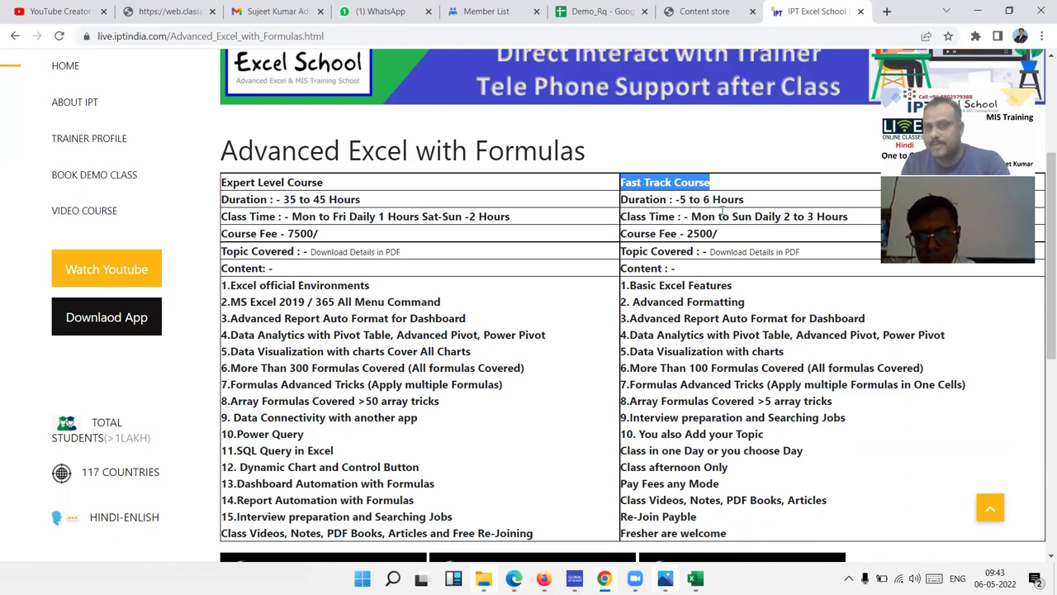
pyautogui.moveTo(676, 199); pyautogui.dragTo(719, 199)
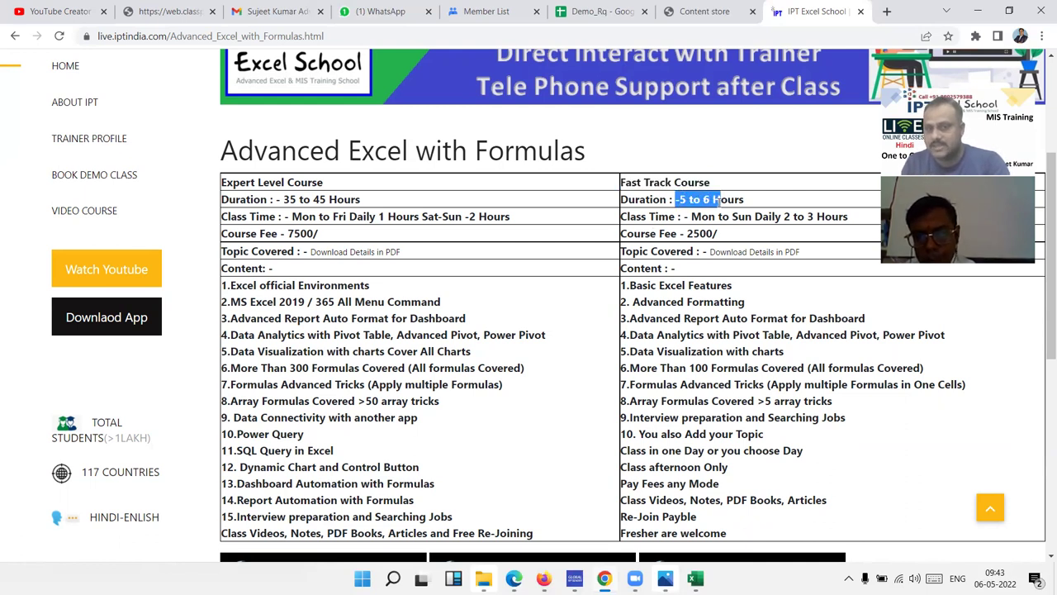
pyautogui.moveTo(696, 251); pyautogui.dragTo(702, 251)
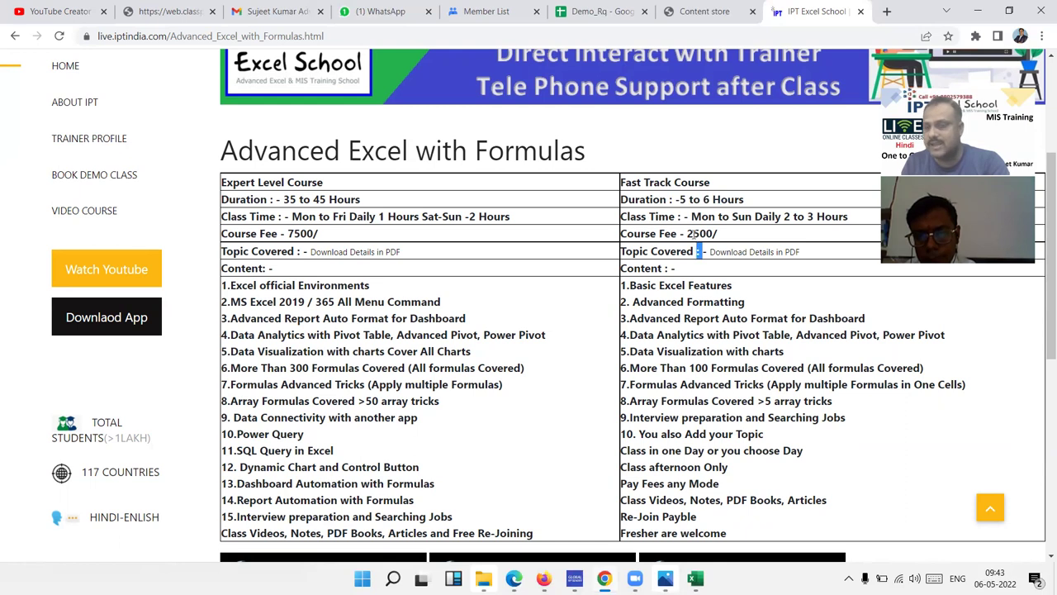
pyautogui.doubleClick(694, 234)
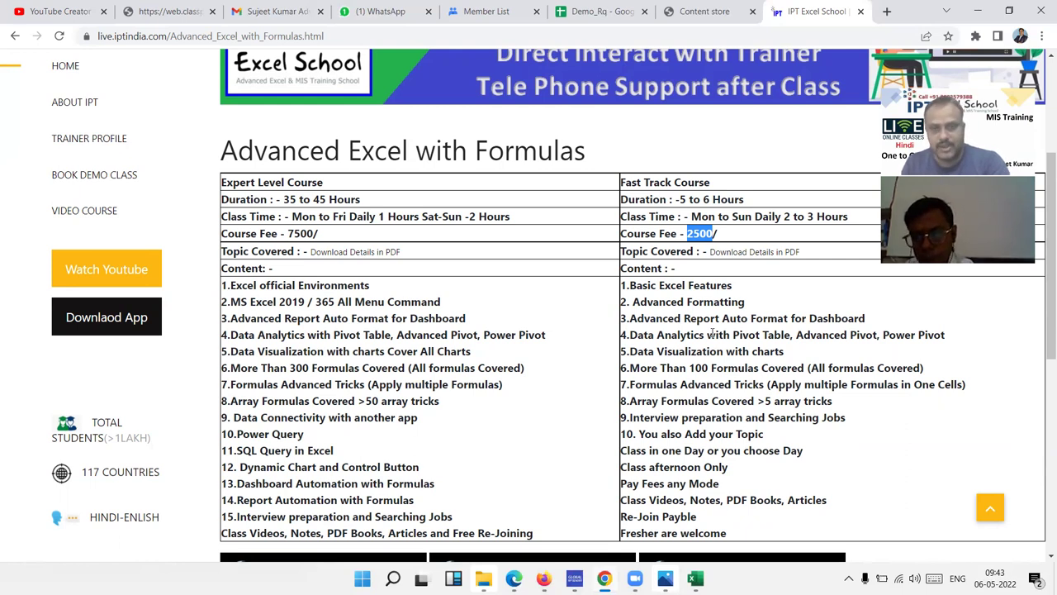
# - Highlight the Expert Duration line and open the Expert Level course details PDF
pyautogui.click(313, 199)
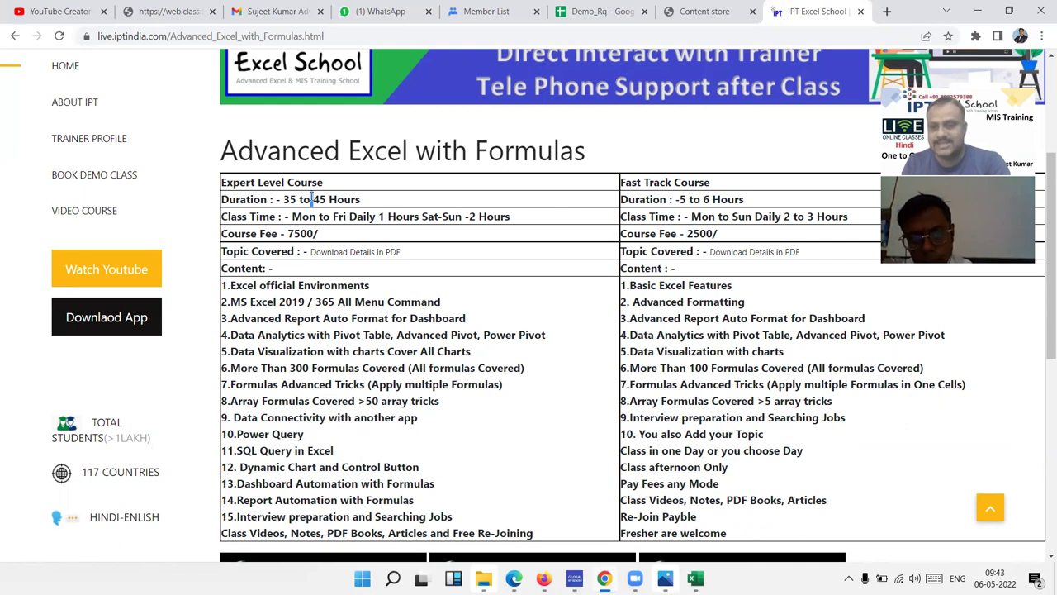
pyautogui.tripleClick(312, 199)
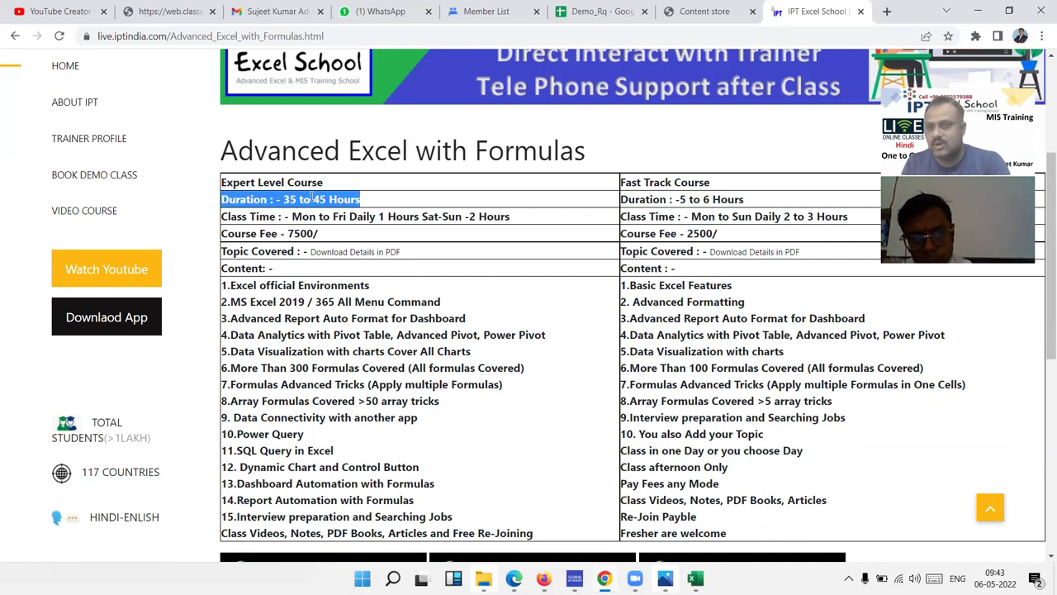
pyautogui.click(327, 255)
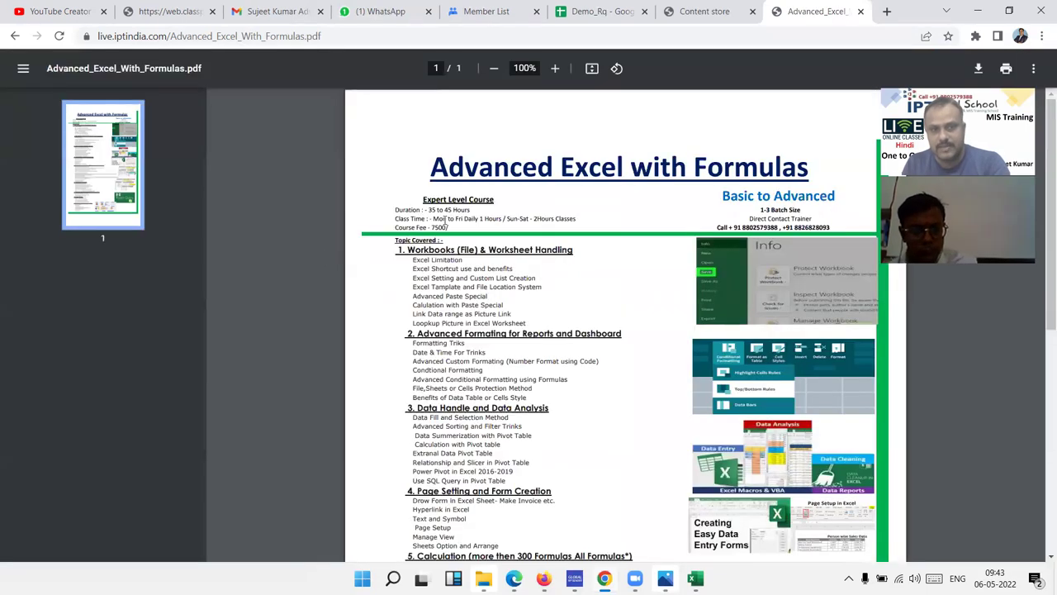
# - Compare the Expert PDF's 1-3 batch size with the Fast Track PDF's ONE to ONE note
pyautogui.moveTo(784, 200); pyautogui.dragTo(803, 209)
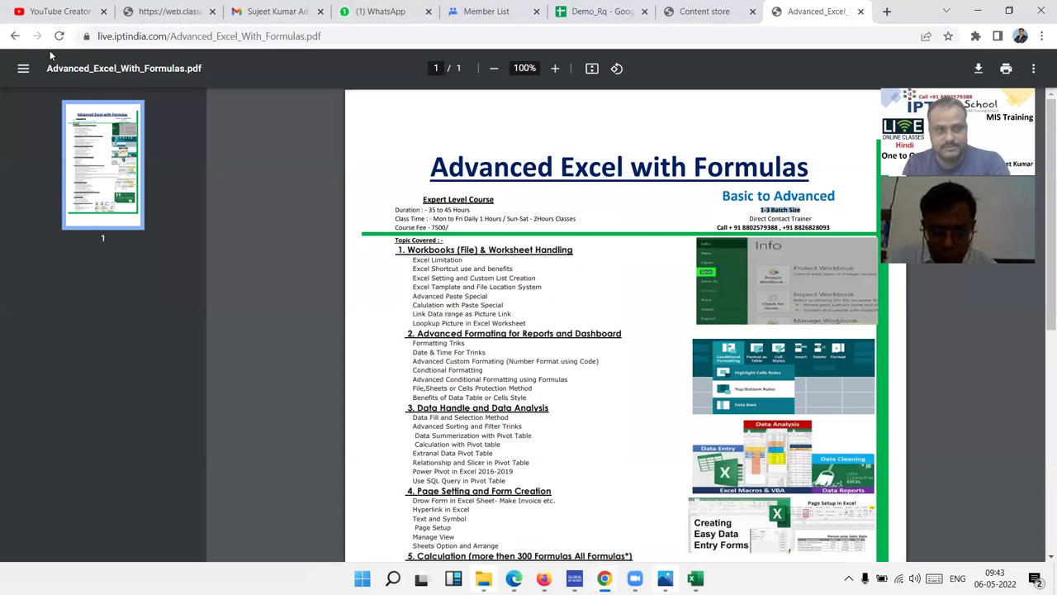
pyautogui.click(15, 36)
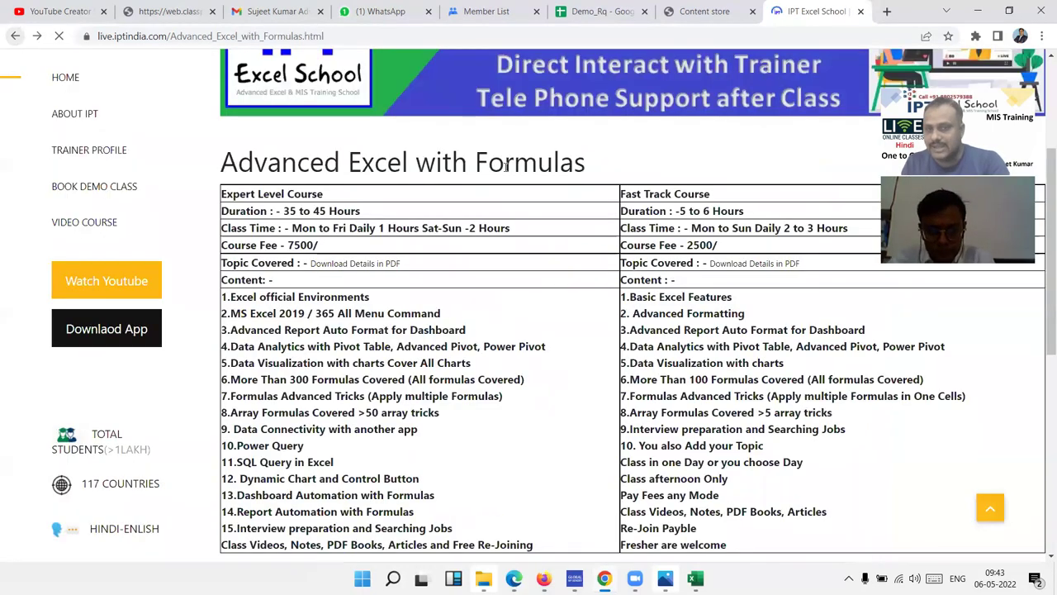
pyautogui.click(739, 264)
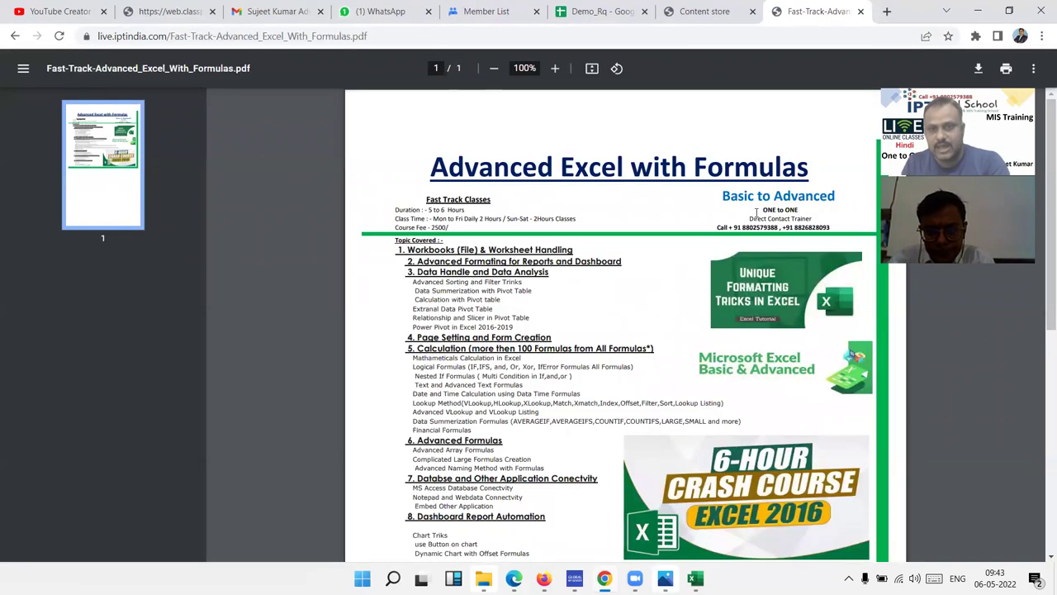
pyautogui.moveTo(756, 213); pyautogui.dragTo(797, 211)
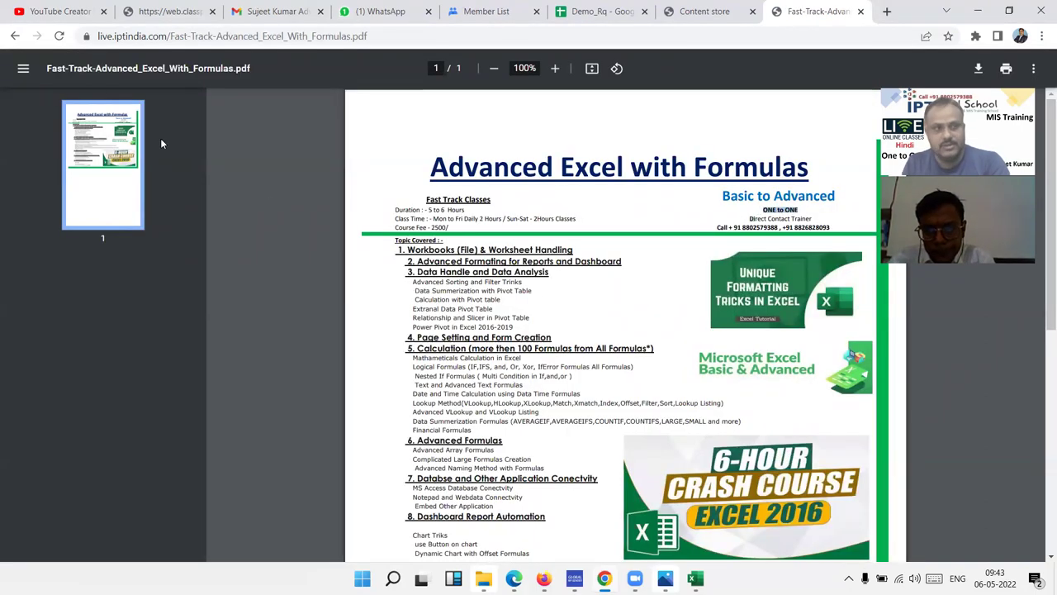
pyautogui.click(13, 36)
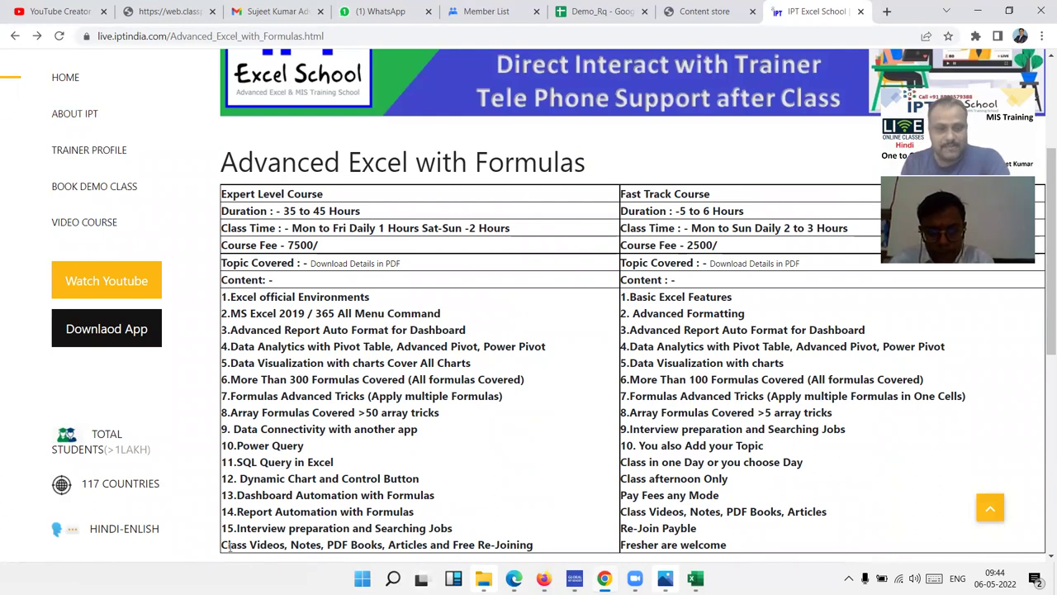
# - Highlight the included class materials, Articles and Free Re-Joining, then show the Excel window previews
pyautogui.moveTo(224, 545); pyautogui.dragTo(364, 544)
pyautogui.doubleClick(391, 545)
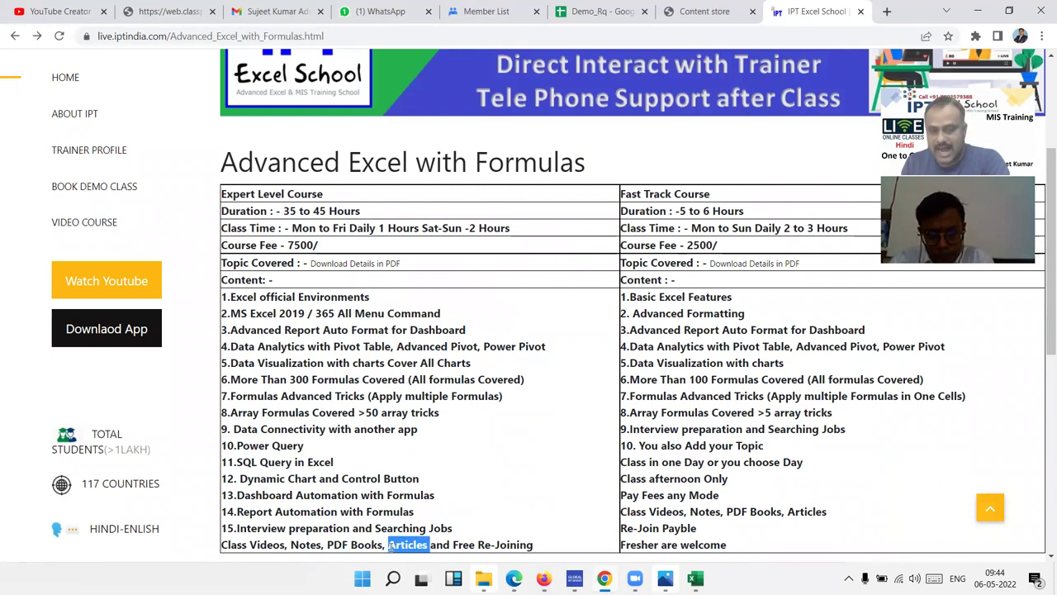
pyautogui.moveTo(453, 544); pyautogui.dragTo(551, 545)
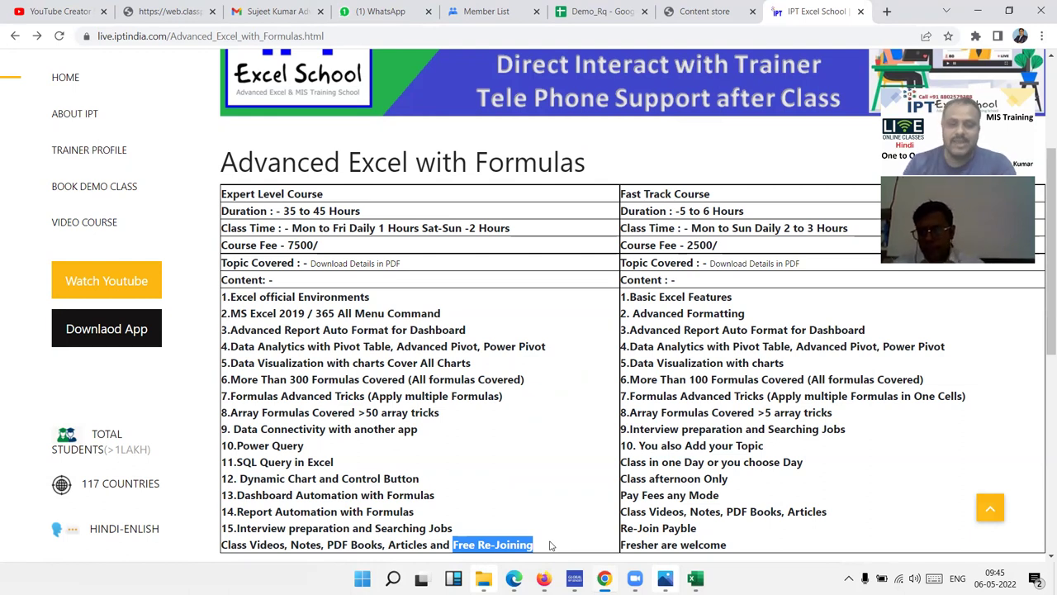
pyautogui.click(698, 577)
pyautogui.moveTo(695, 577)
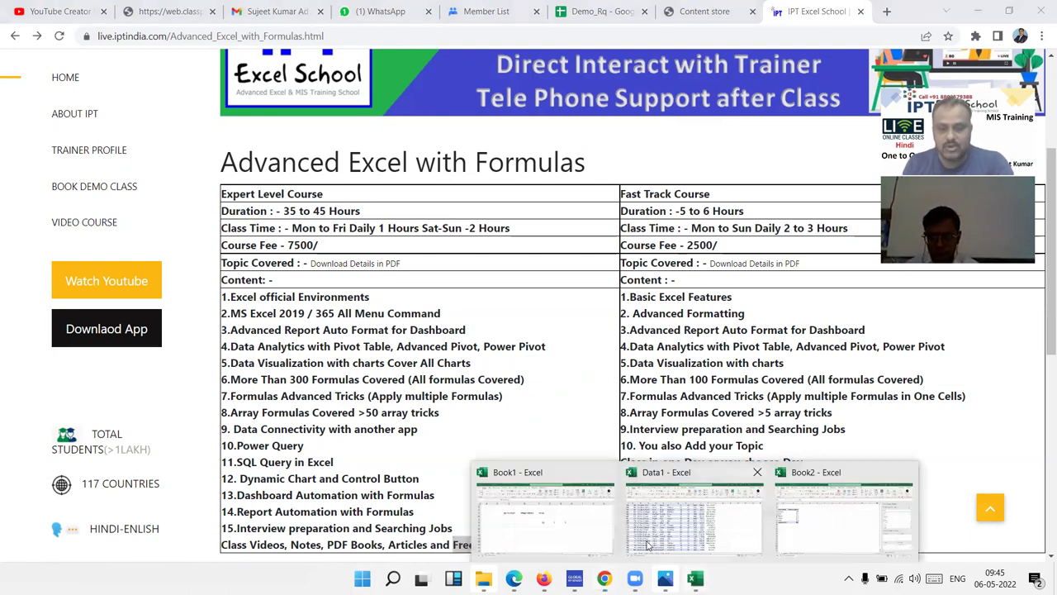
# - In Book1 Sheet3, enter '9.15 to 10' in cell C8 and move to D8
pyautogui.click(599, 534)
pyautogui.click(216, 353)
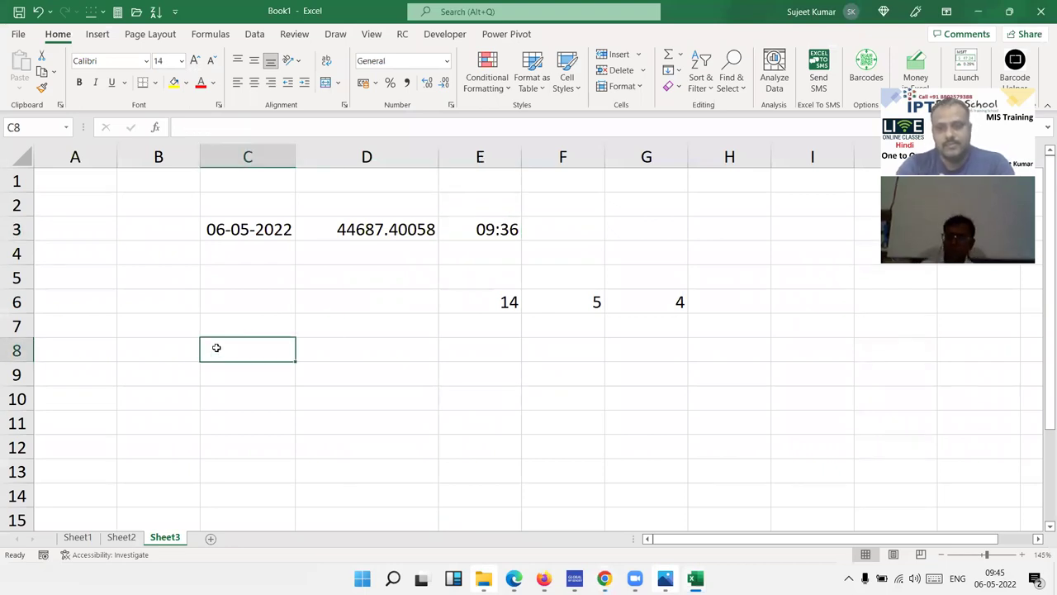
pyautogui.write('9')
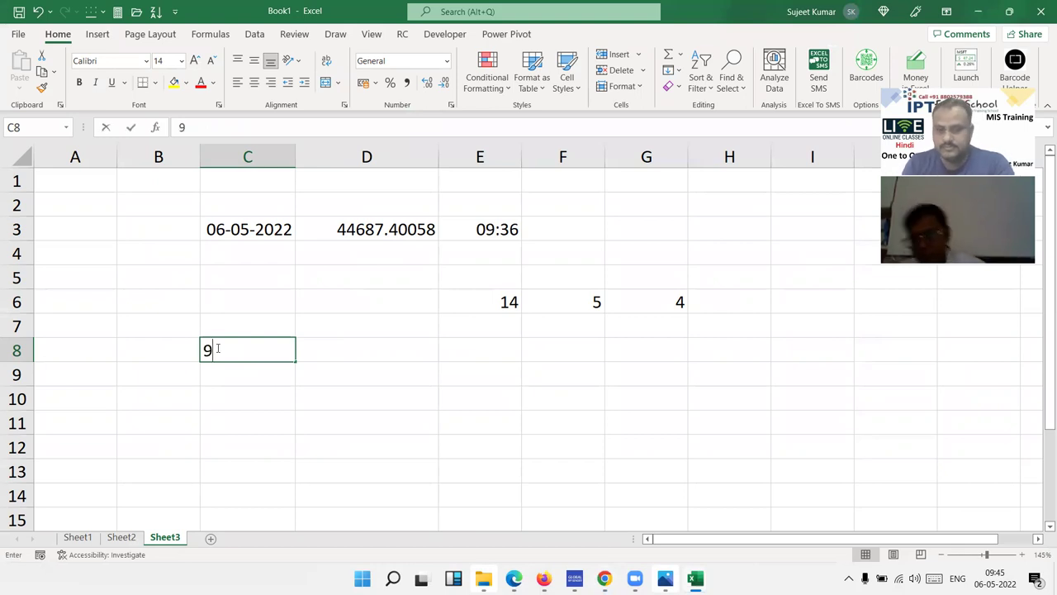
pyautogui.write('.15 ')
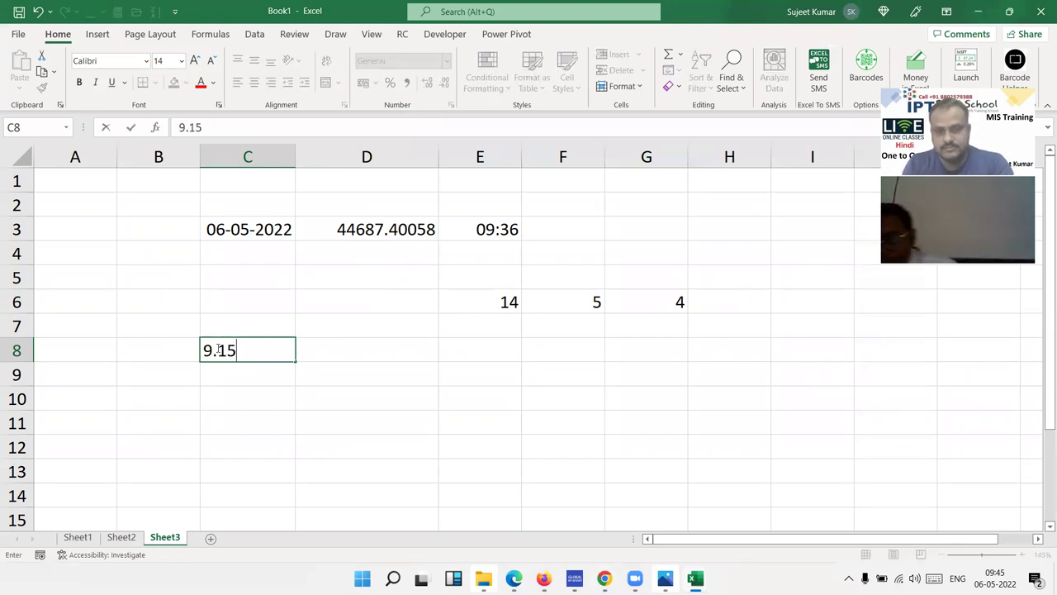
pyautogui.write('to 10')
pyautogui.hotkey('ctrl', 'Return')
pyautogui.press('Return')
pyautogui.click(213, 348)
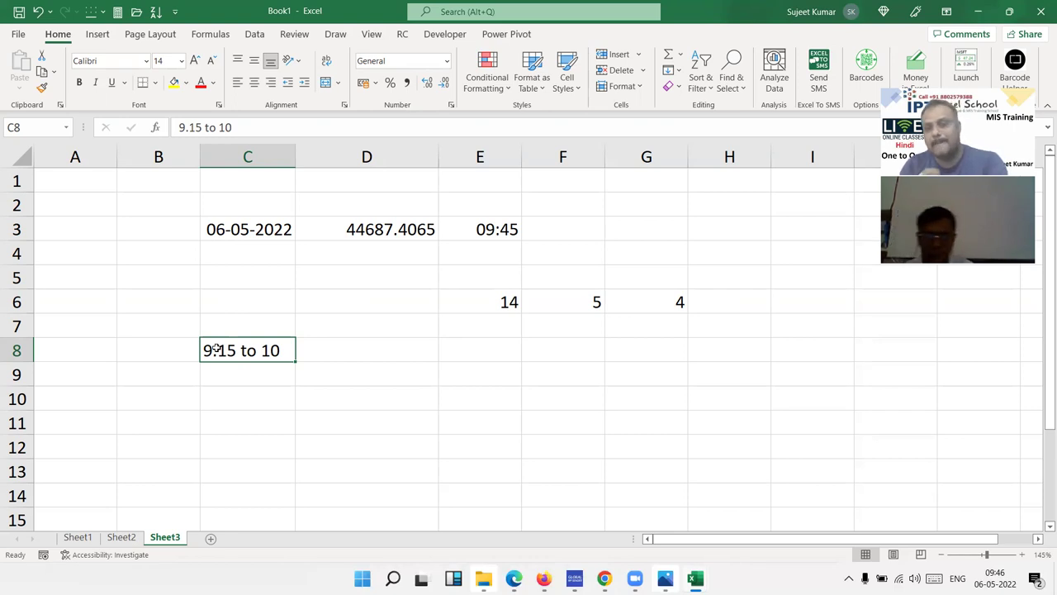
pyautogui.press('Right')
pyautogui.press('Left')
pyautogui.press('Right')
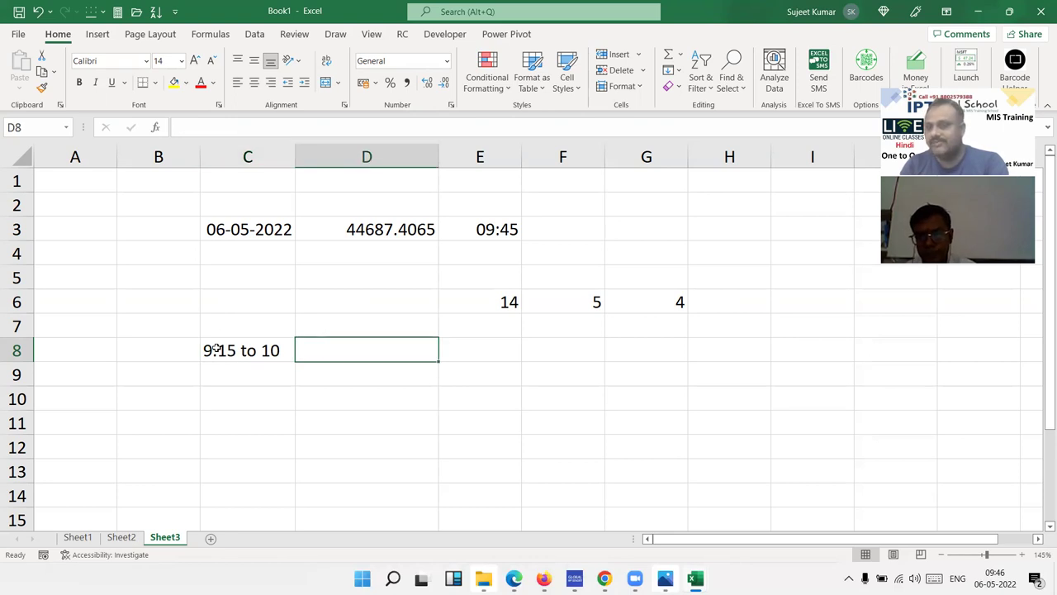